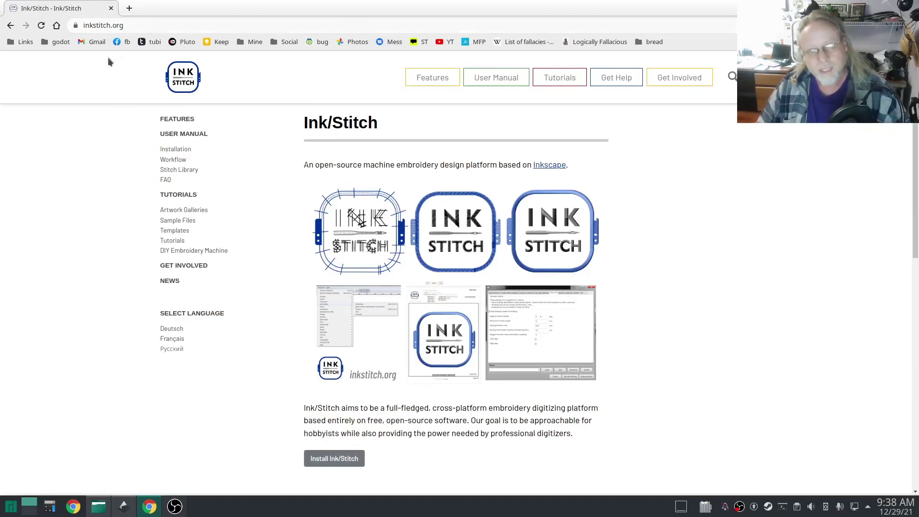
# Open the Ink/Stitch F.A.Q. page and scroll down toward the Tips links
pyautogui.click(166, 180)
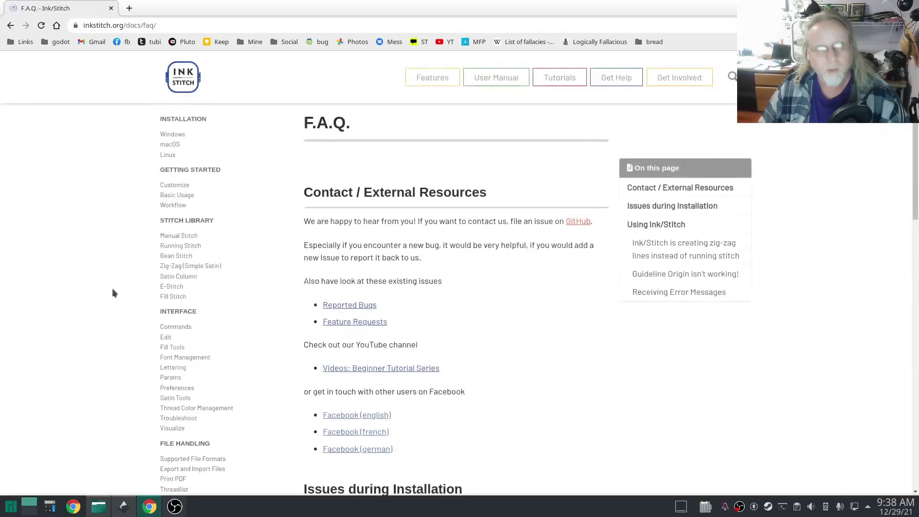
pyautogui.scroll(-4, 124, 311)
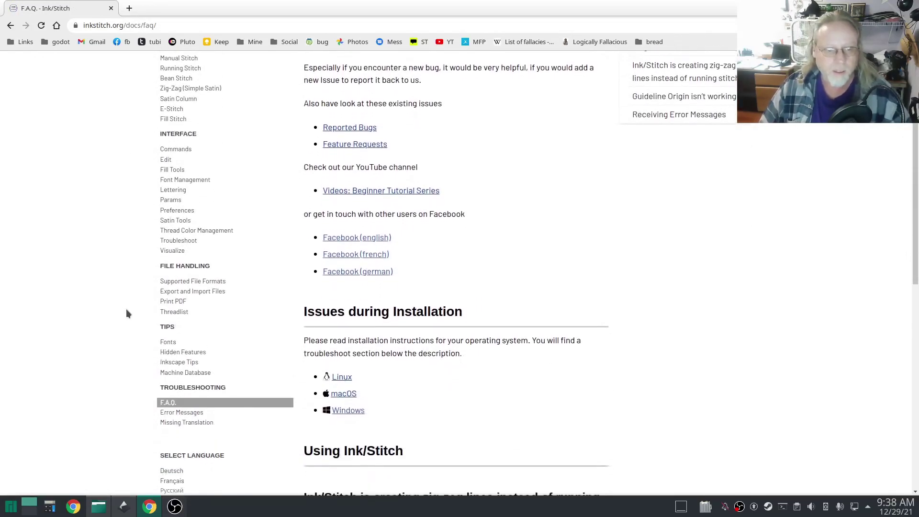
pyautogui.click(194, 354)
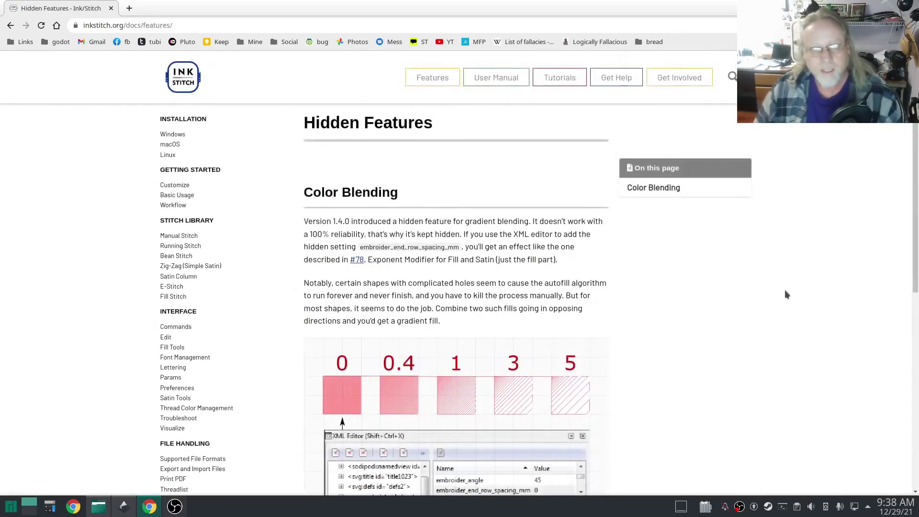
pyautogui.scroll(-4, 723, 311)
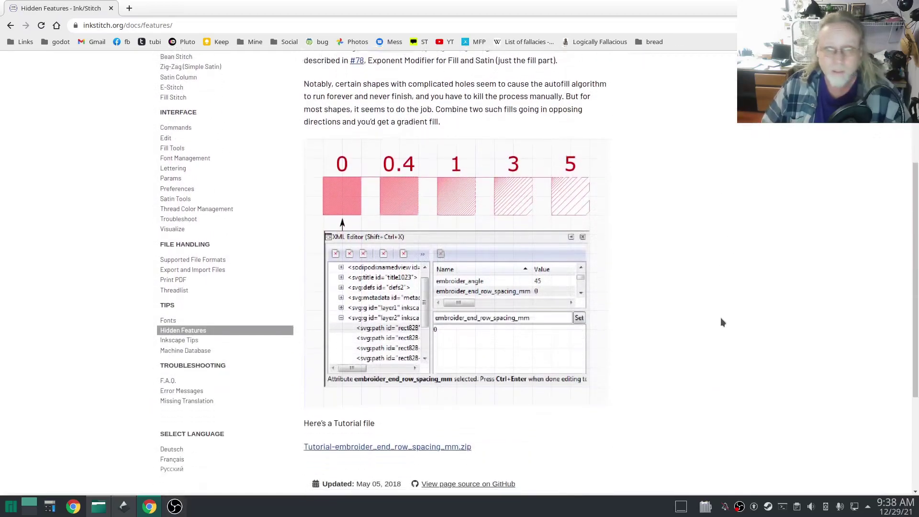
pyautogui.scroll(2, 723, 323)
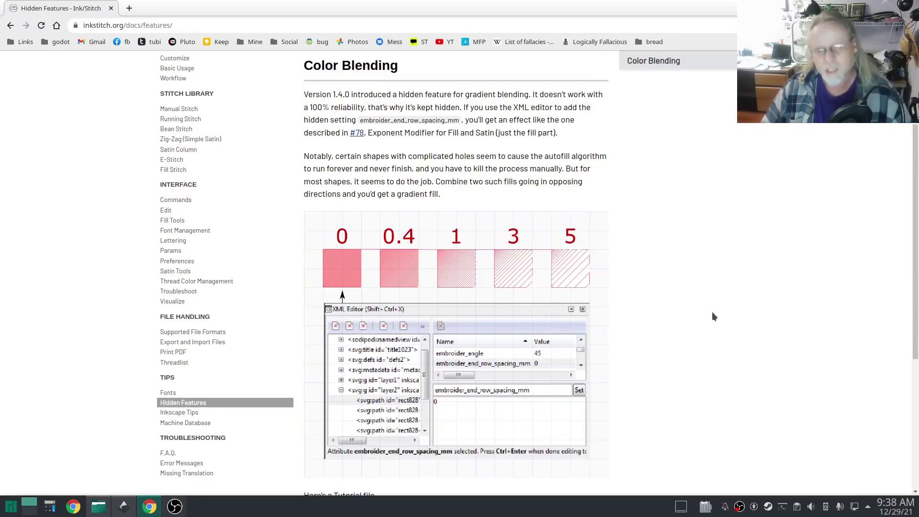
pyautogui.scroll(-5, 701, 332)
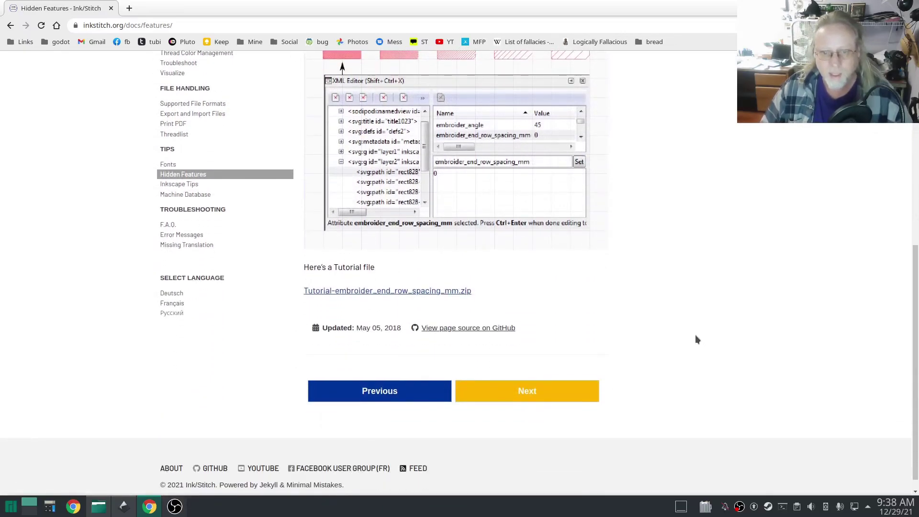
pyautogui.scroll(3, 694, 329)
pyautogui.scroll(1, 695, 329)
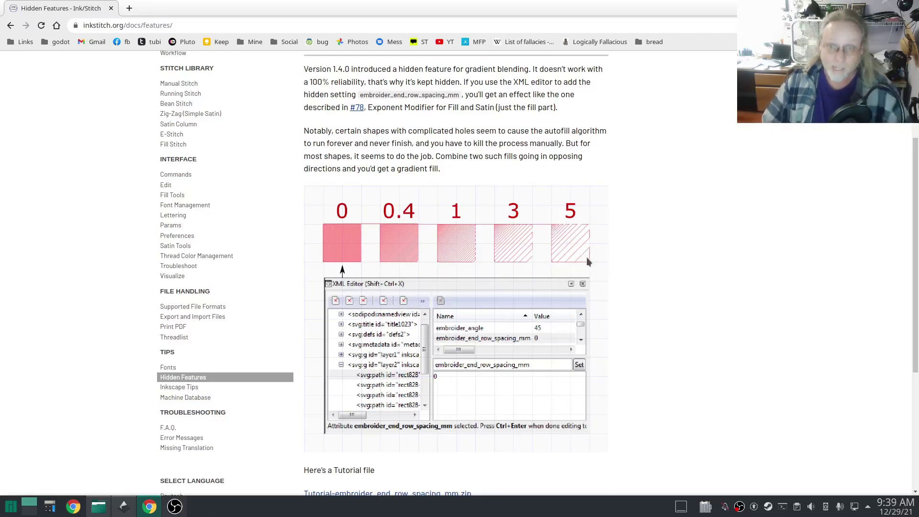
# Copy the setting name embroider_end_row_spacing_mm from the Color Blending text
pyautogui.scroll(1, 605, 233)
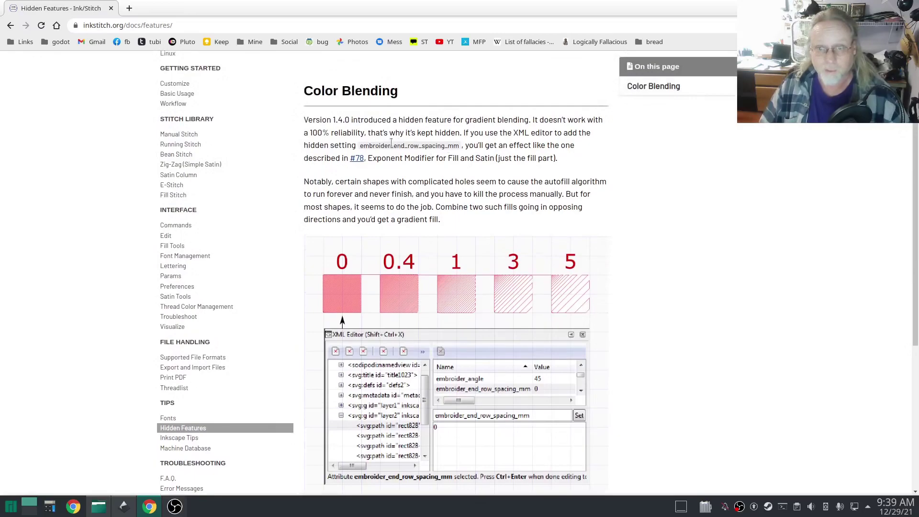
pyautogui.moveTo(360, 146); pyautogui.dragTo(462, 150)
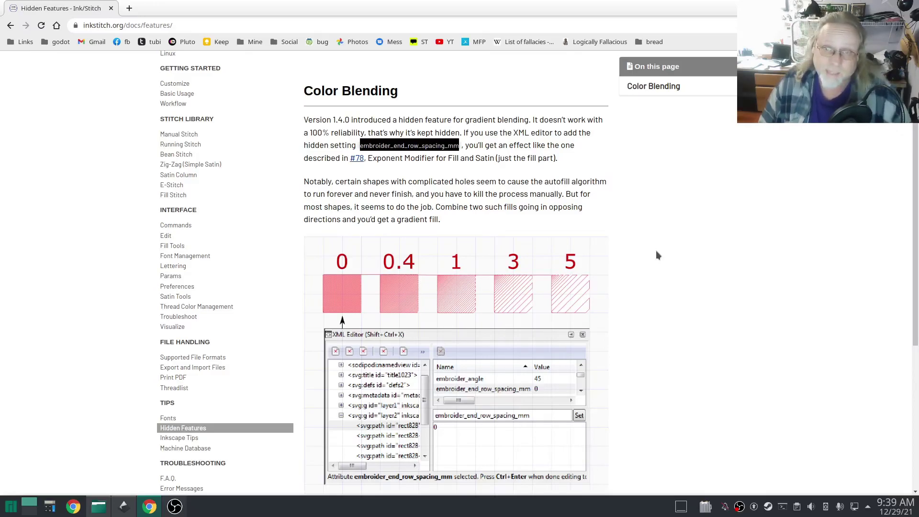
pyautogui.rightClick(385, 143)
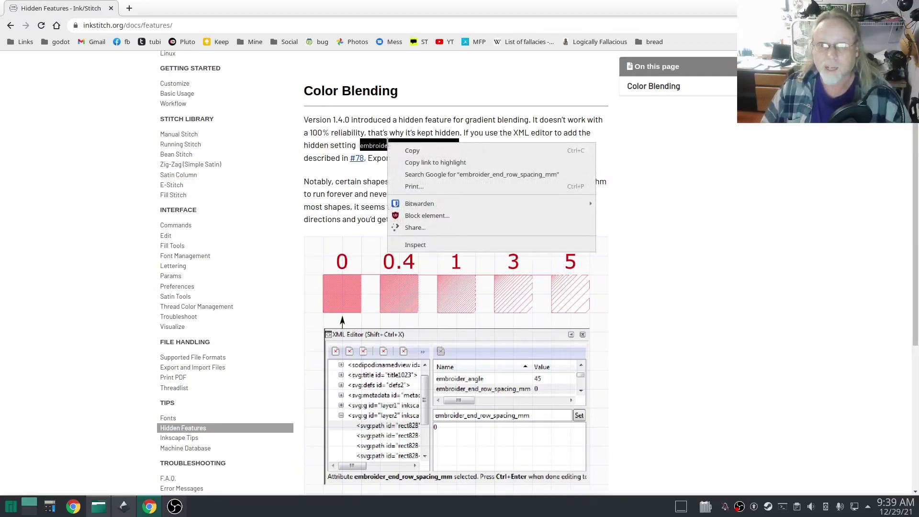
pyautogui.click(410, 151)
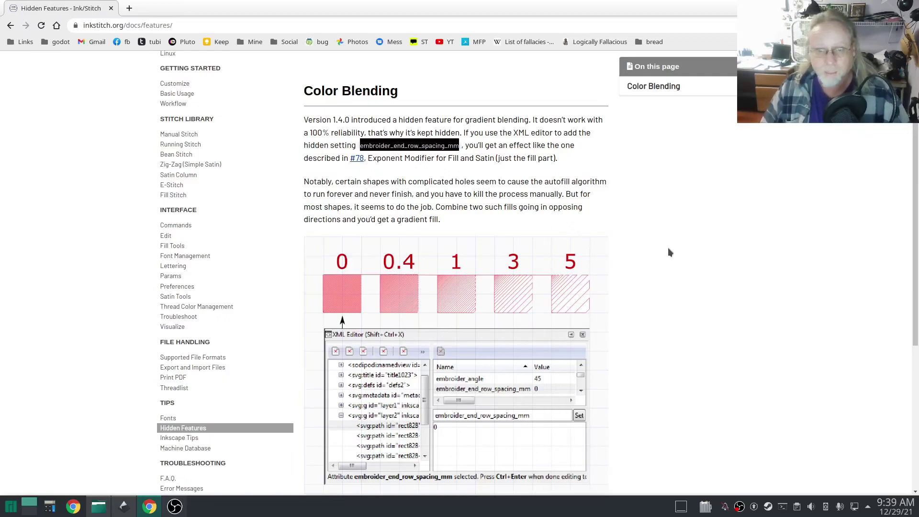
# Back in Inkscape, set the document page to 4 × 4 inches
pyautogui.click(123, 506)
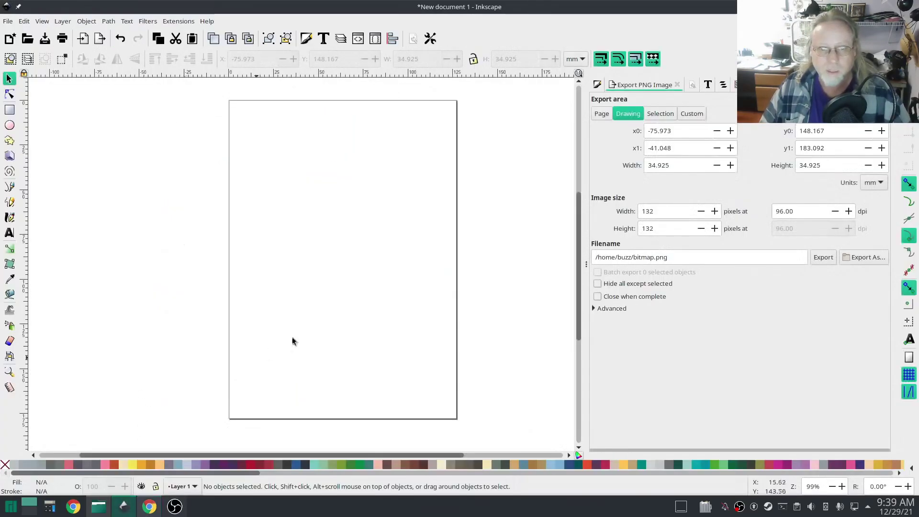
pyautogui.click(693, 86)
pyautogui.click(653, 319)
pyautogui.doubleClick(654, 319)
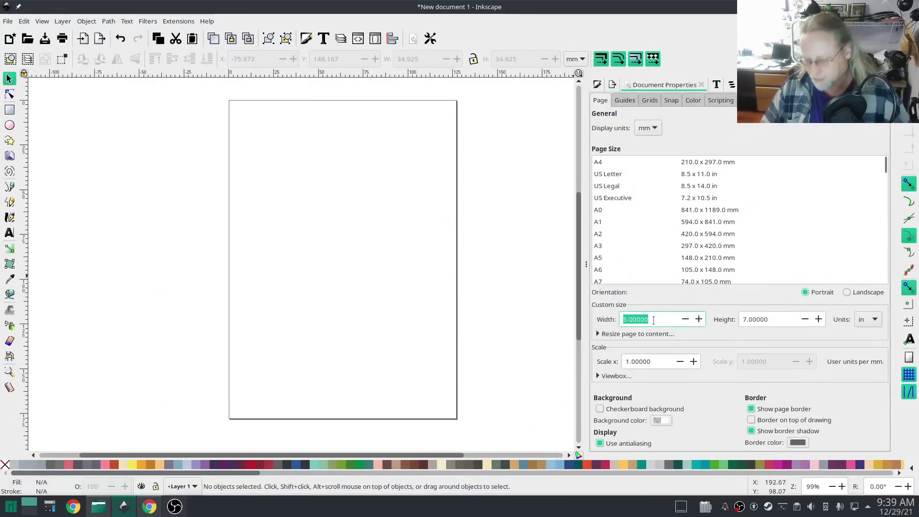
pyautogui.write('4')
pyautogui.press('Tab')
pyautogui.write('4')
pyautogui.press('Return')
pyautogui.moveTo(400, 243); pyautogui.dragTo(378, 302)
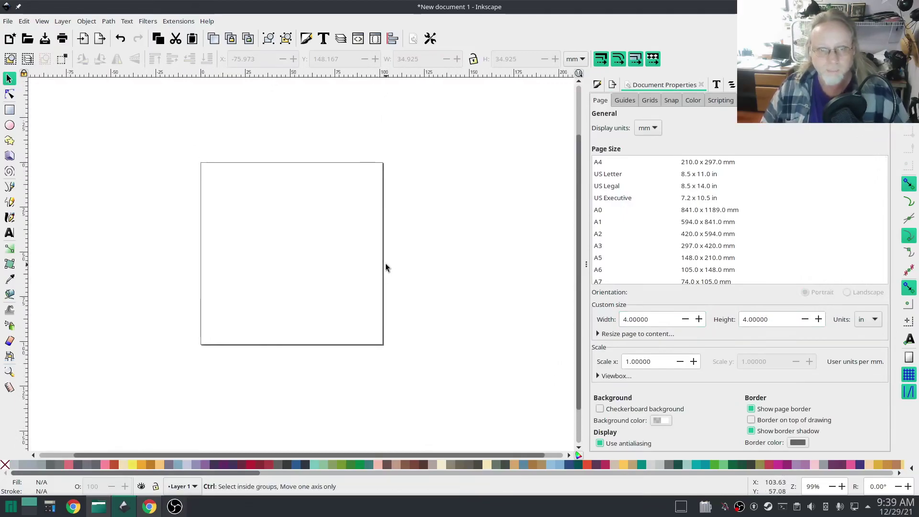
pyautogui.scroll(2, 386, 268)
pyautogui.scroll(-2, 386, 268)
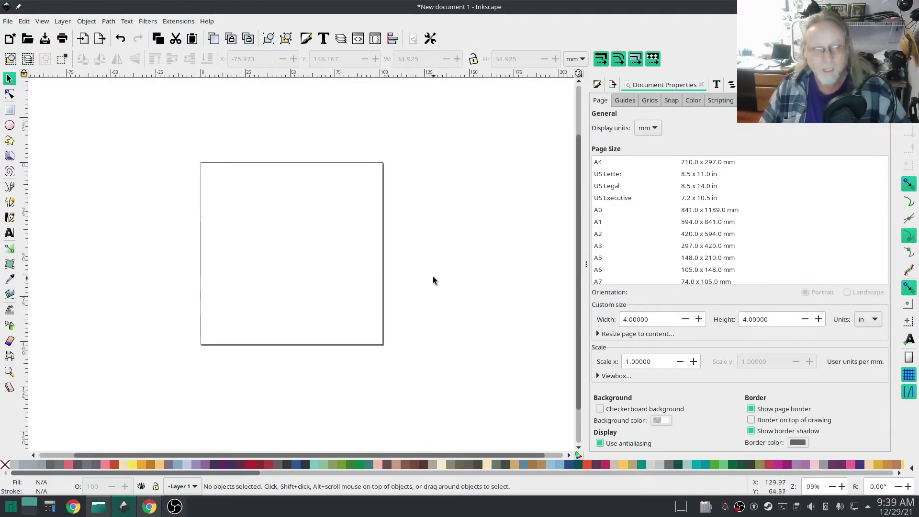
# Draw a red rectangle across the upper page and convert it to a path
pyautogui.click(9, 109)
pyautogui.moveTo(207, 206); pyautogui.dragTo(381, 250)
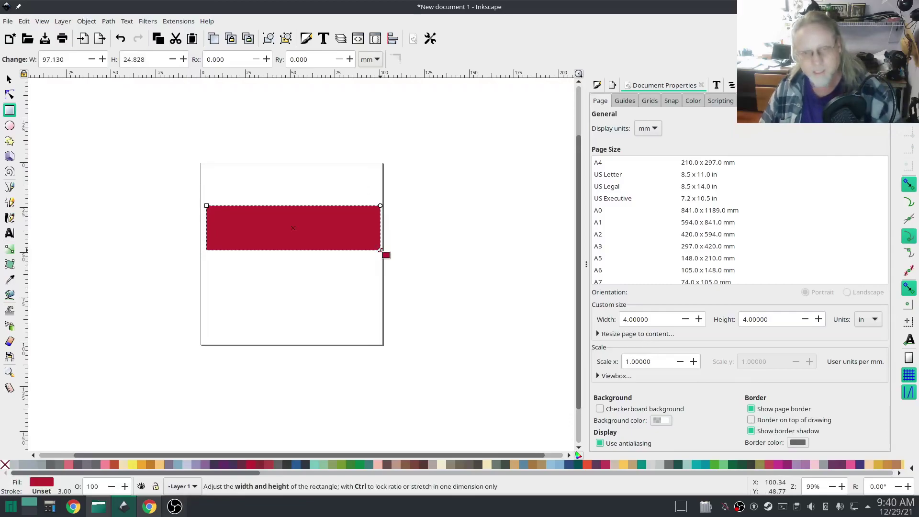
pyautogui.click(115, 24)
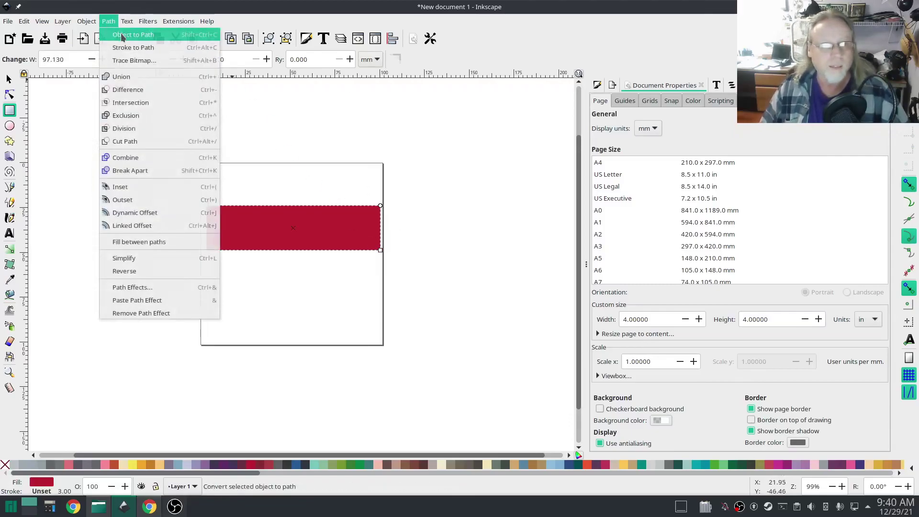
pyautogui.click(129, 34)
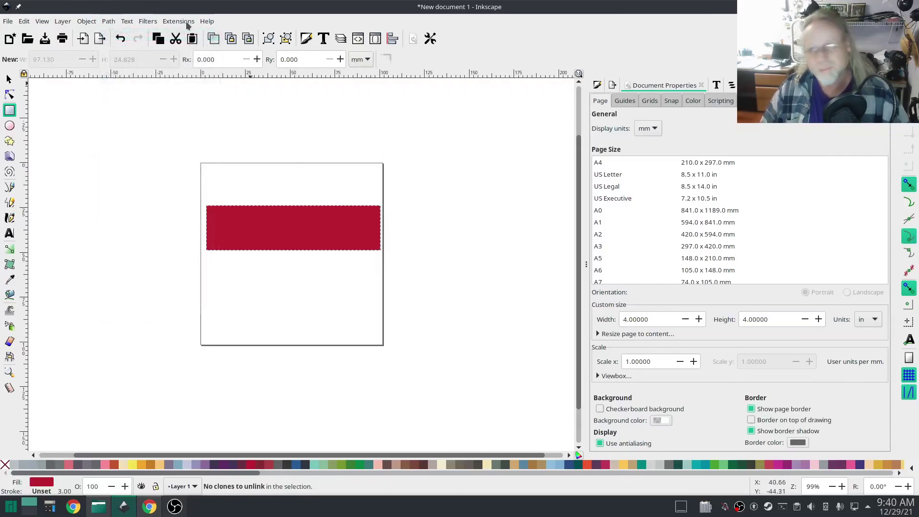
pyautogui.click(732, 85)
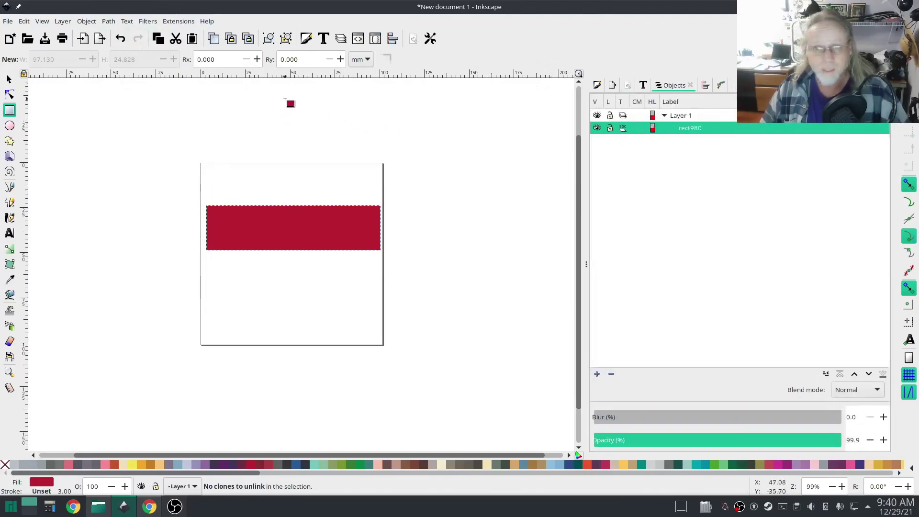
pyautogui.click(181, 22)
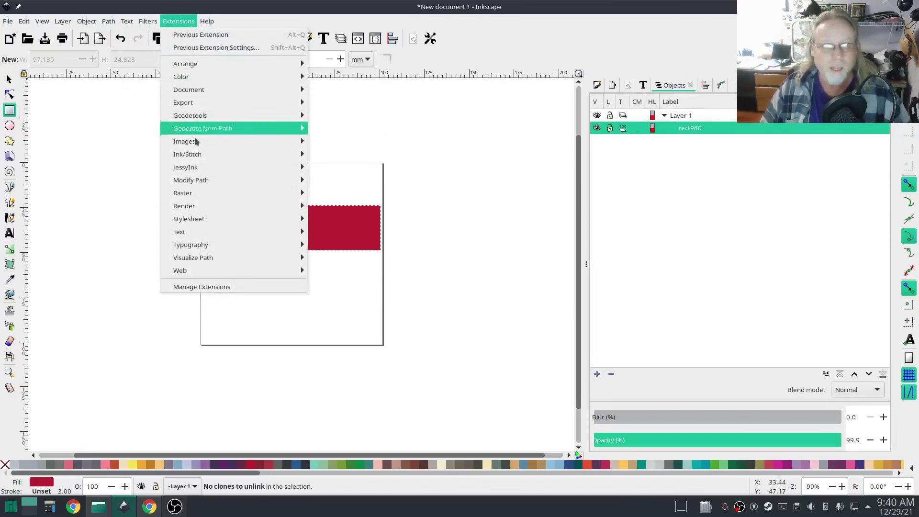
# In Ink/Stitch Params, disable the AutoFill underlay, set the fill angle to 90, and apply
pyautogui.moveTo(199, 154)
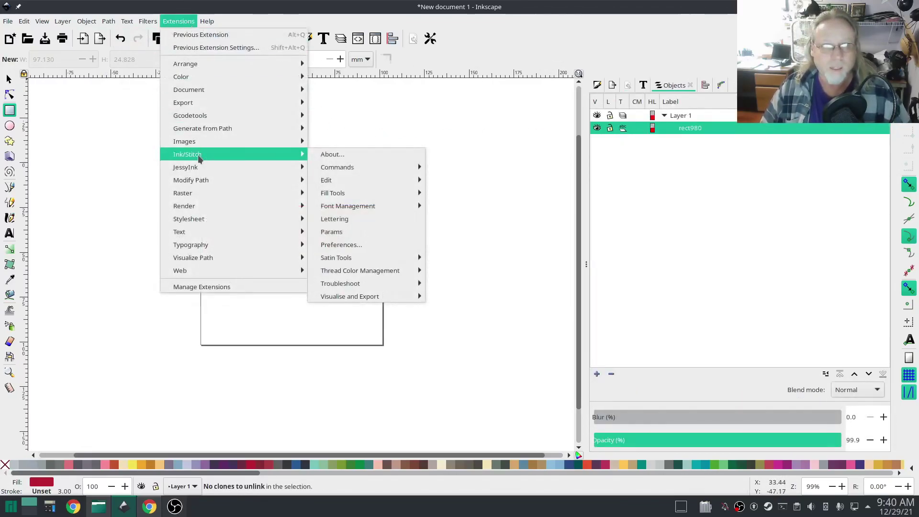
pyautogui.click(349, 233)
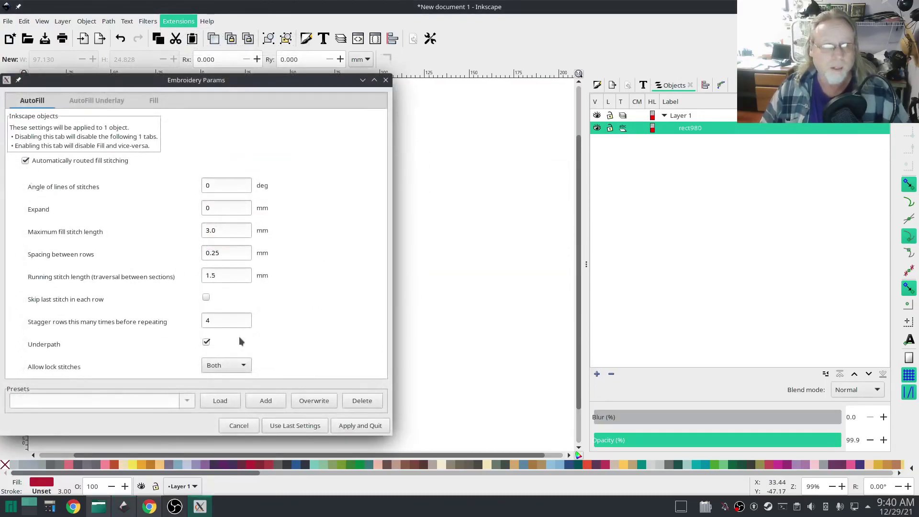
pyautogui.click(107, 100)
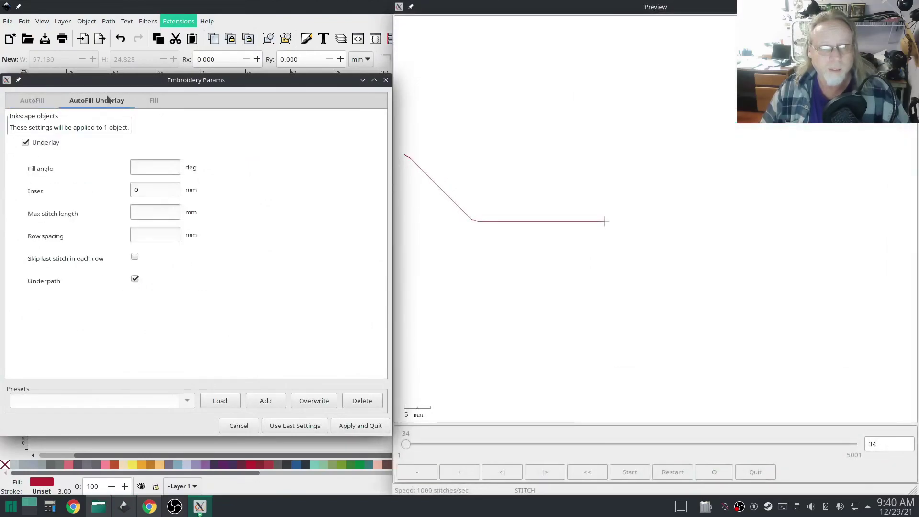
pyautogui.click(35, 142)
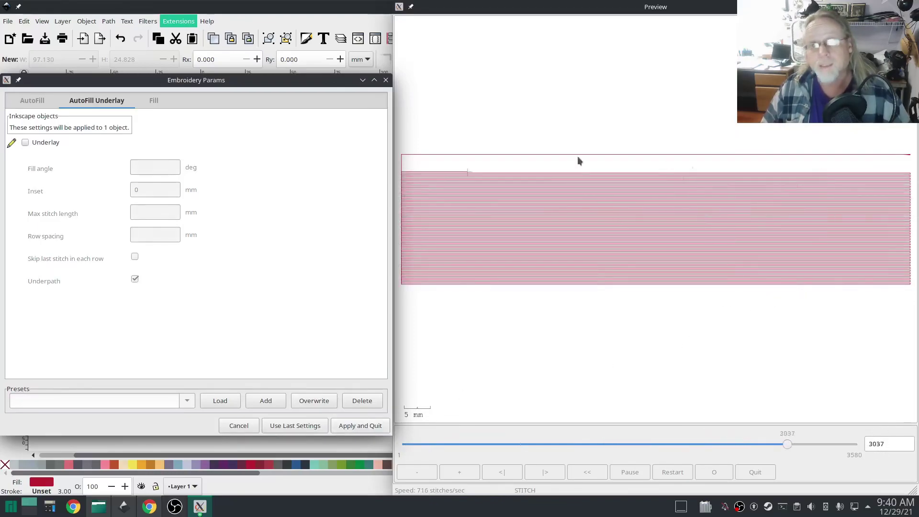
pyautogui.click(32, 101)
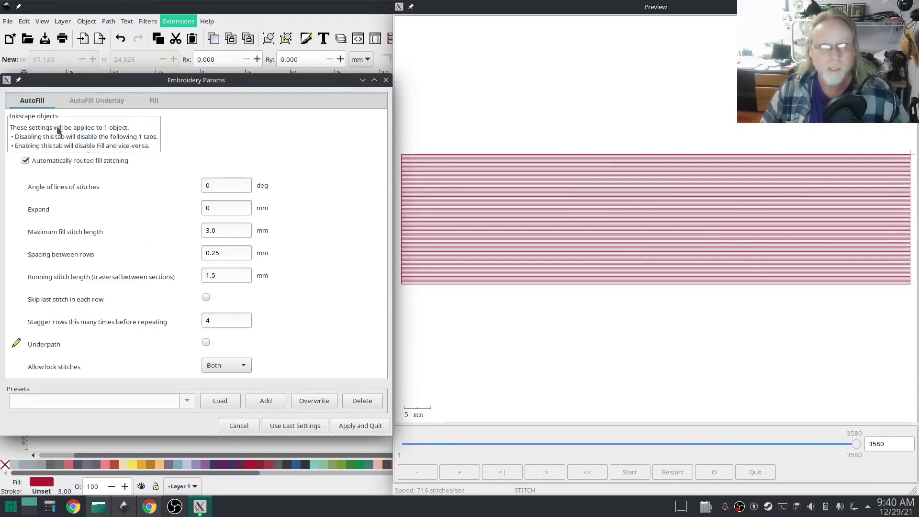
pyautogui.doubleClick(231, 185)
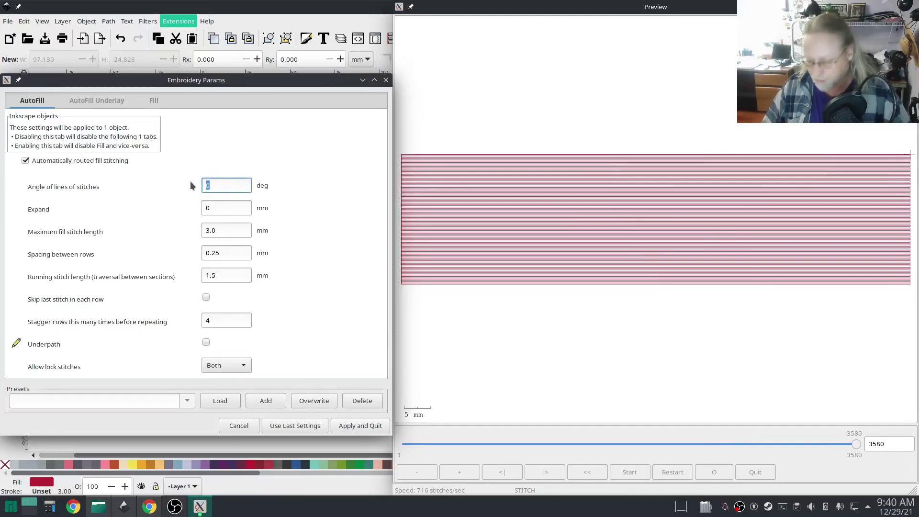
pyautogui.write('90')
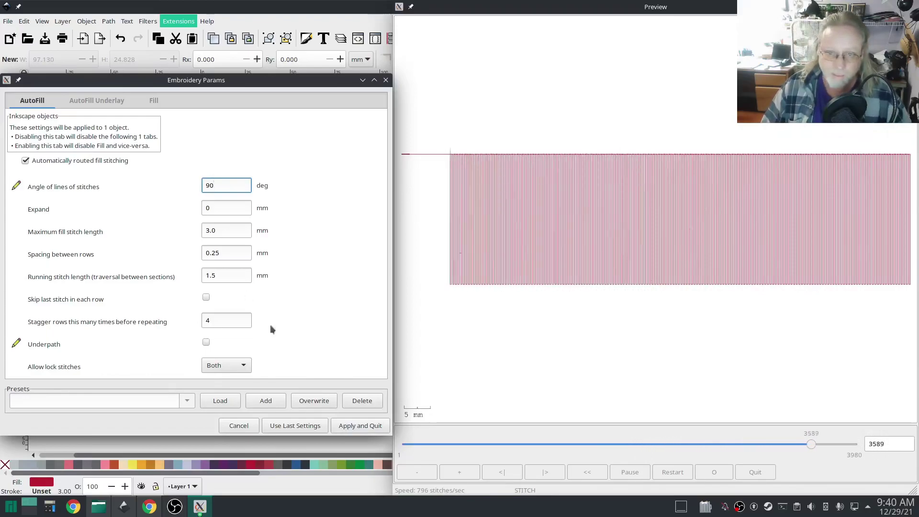
pyautogui.click(349, 426)
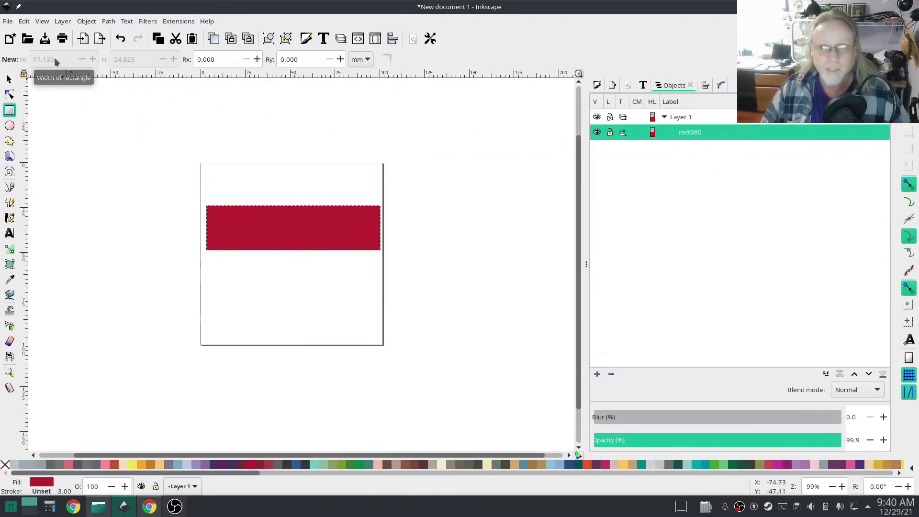
# In the XML Editor, add embroider_end_row_spacing_mm = 3 to the rectangle's path
pyautogui.click(24, 21)
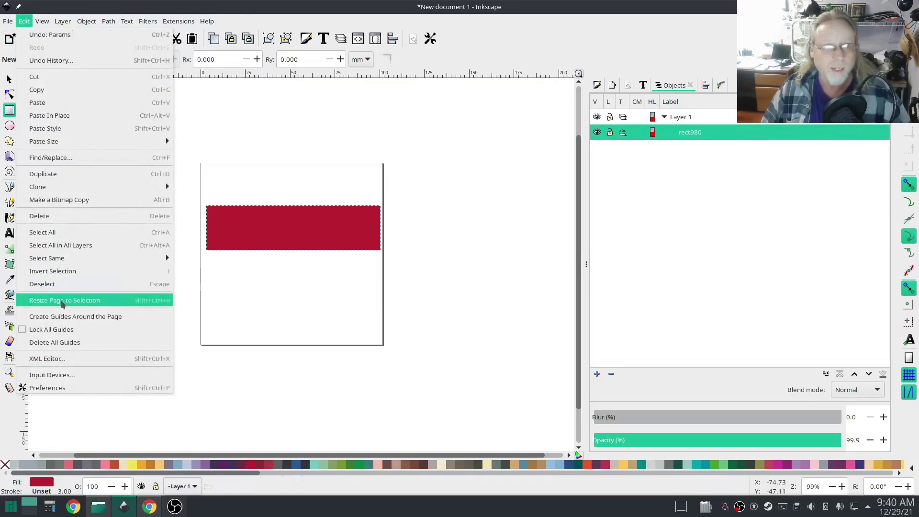
pyautogui.click(54, 360)
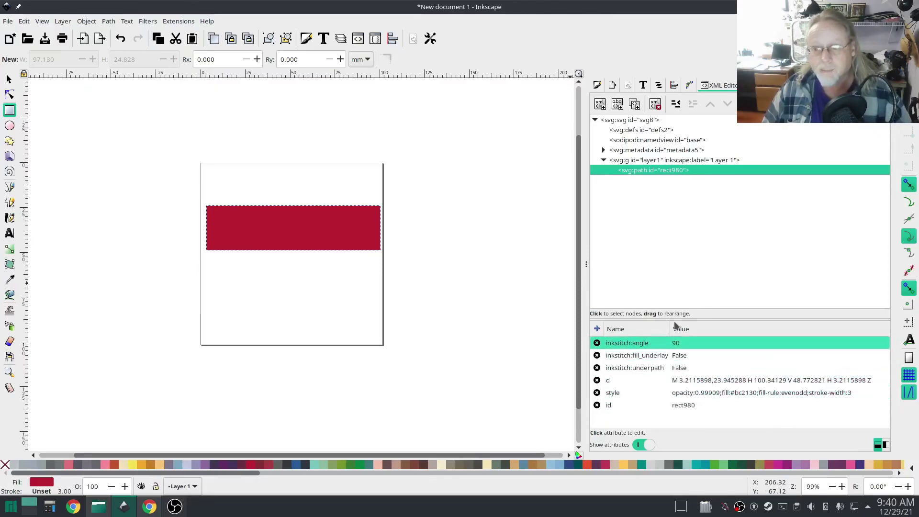
pyautogui.moveTo(706, 321); pyautogui.dragTo(706, 285)
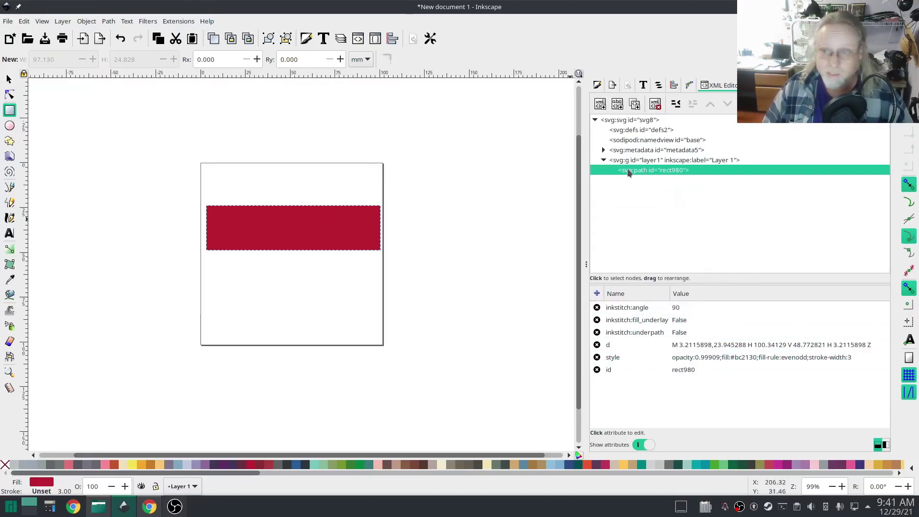
pyautogui.click(598, 294)
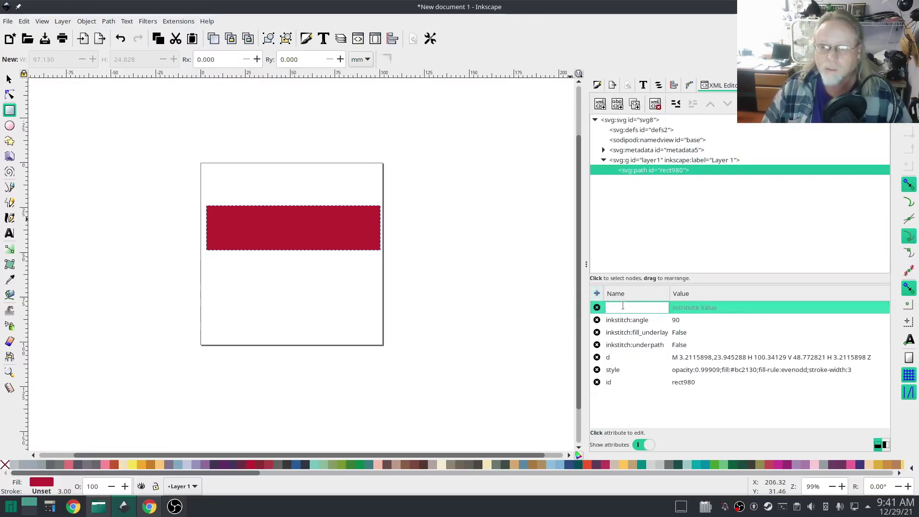
pyautogui.hotkey('ctrl', 'v')
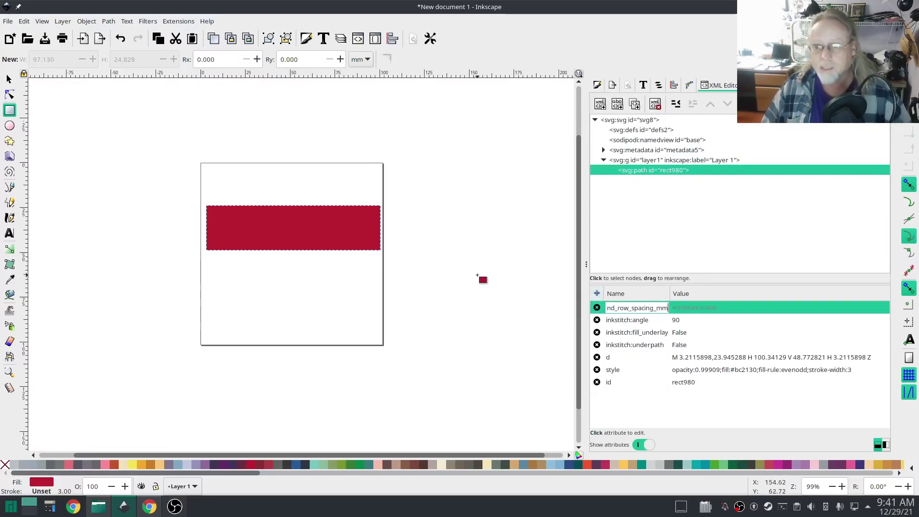
pyautogui.moveTo(670, 289); pyautogui.dragTo(718, 288)
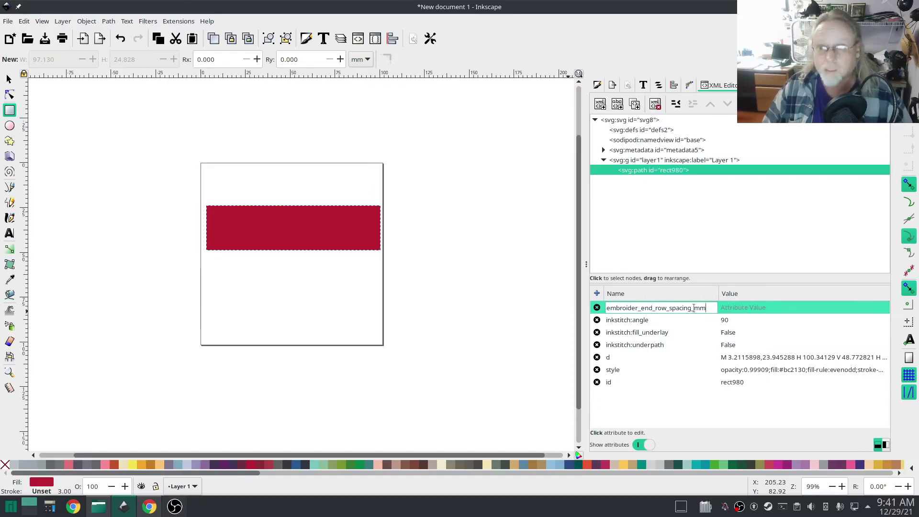
pyautogui.click(748, 309)
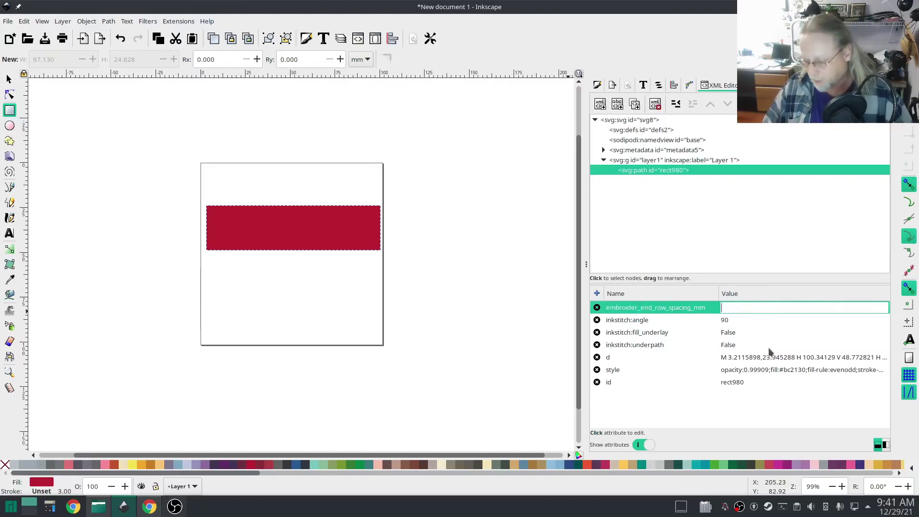
pyautogui.press('Return')
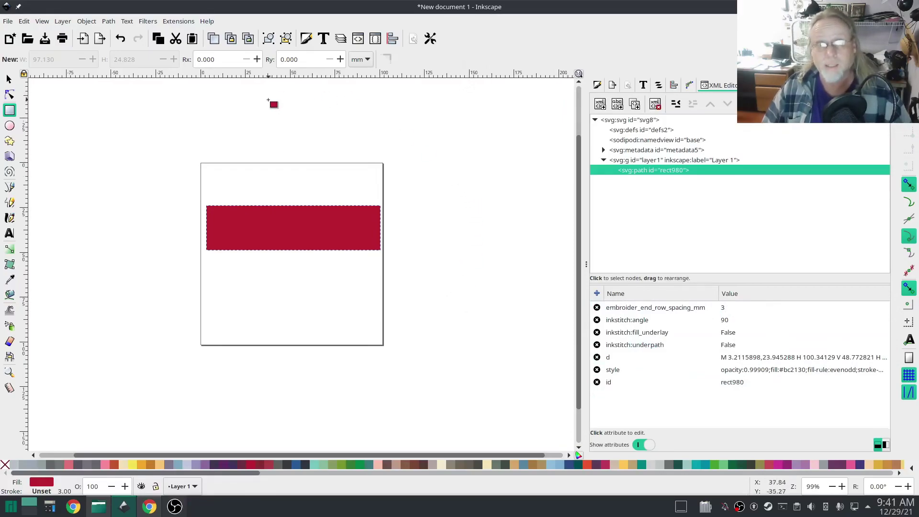
pyautogui.click(178, 21)
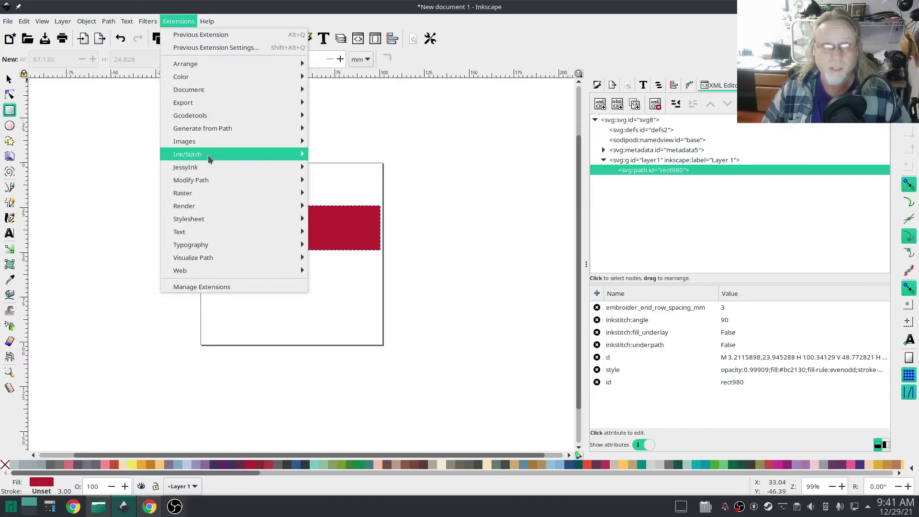
pyautogui.moveTo(207, 154)
pyautogui.moveTo(363, 289)
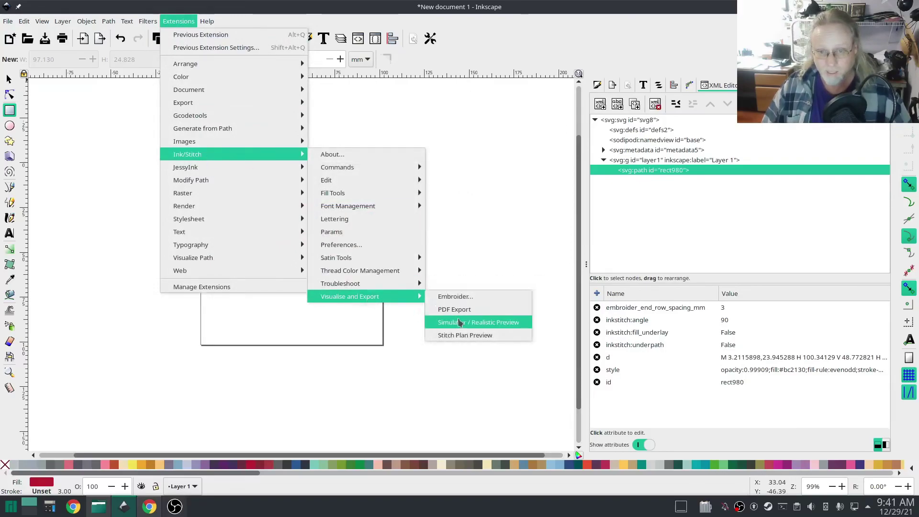
pyautogui.click(471, 320)
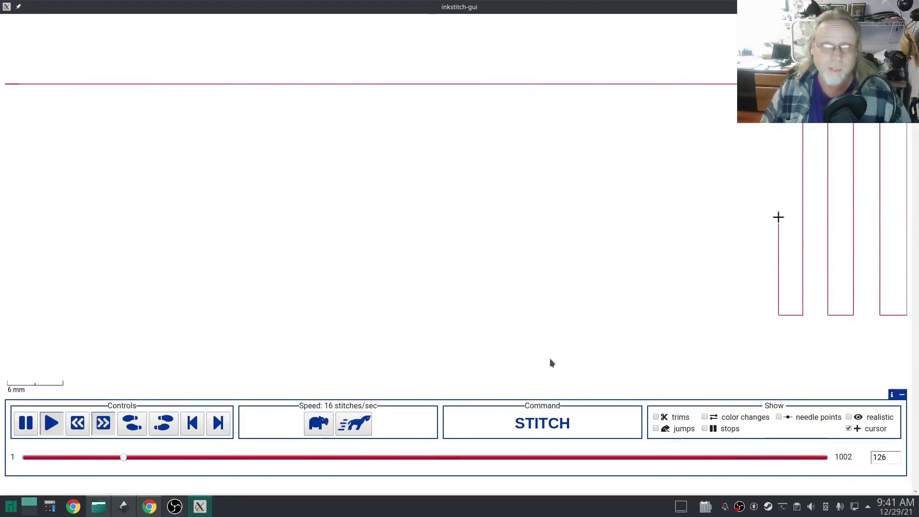
pyautogui.click(354, 422)
pyautogui.click(355, 423)
pyautogui.click(354, 422)
pyautogui.click(354, 423)
pyautogui.click(355, 422)
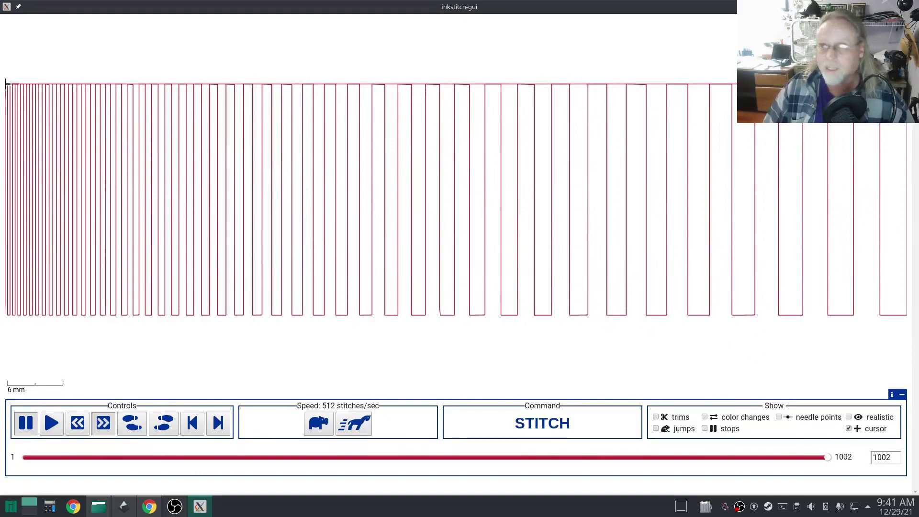
pyautogui.click(913, 7)
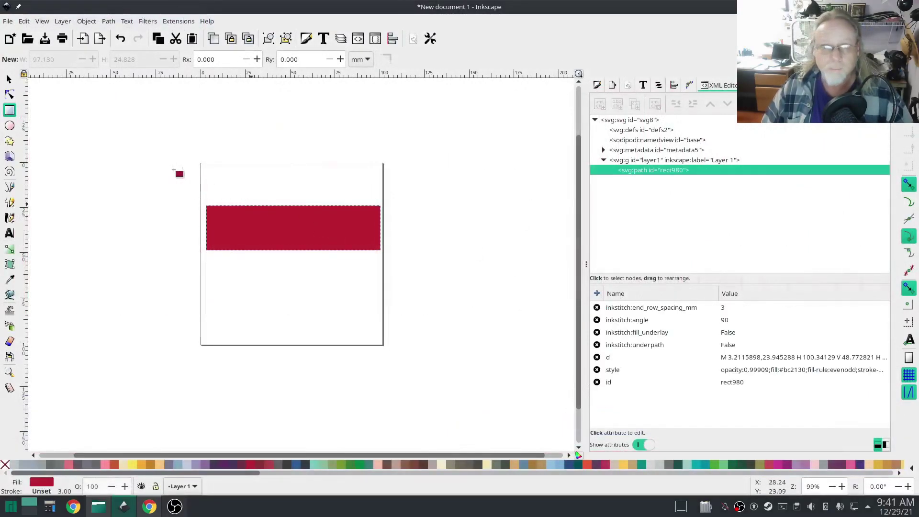
# Scale the red rectangle down to W 55.416 and H 20.897
pyautogui.click(8, 78)
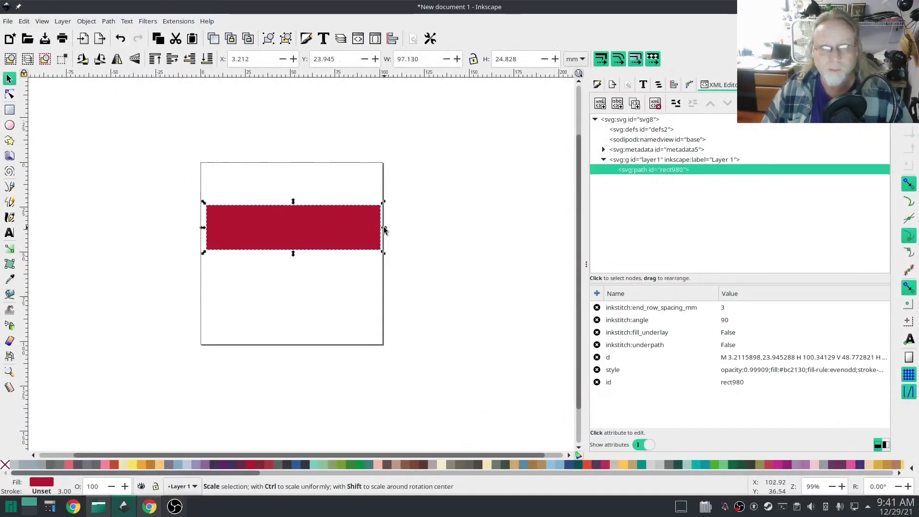
pyautogui.moveTo(384, 229); pyautogui.dragTo(307, 201)
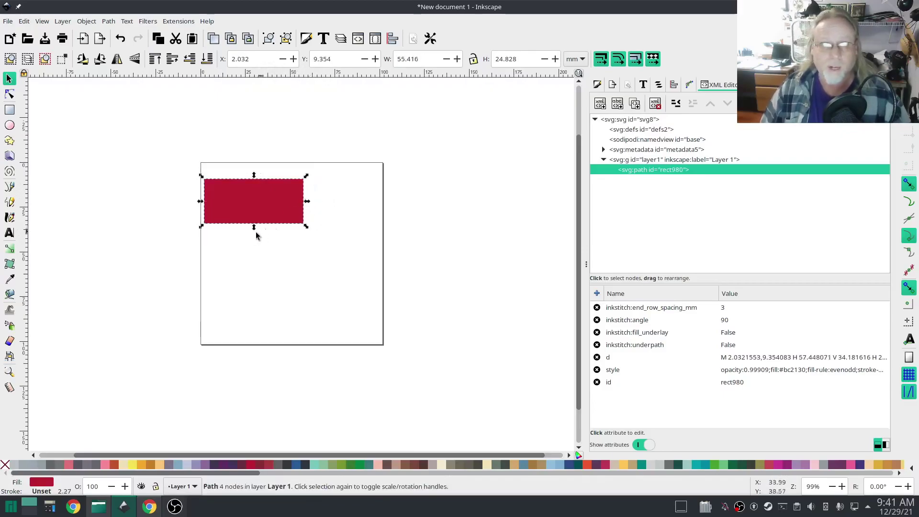
pyautogui.moveTo(256, 228); pyautogui.dragTo(248, 218)
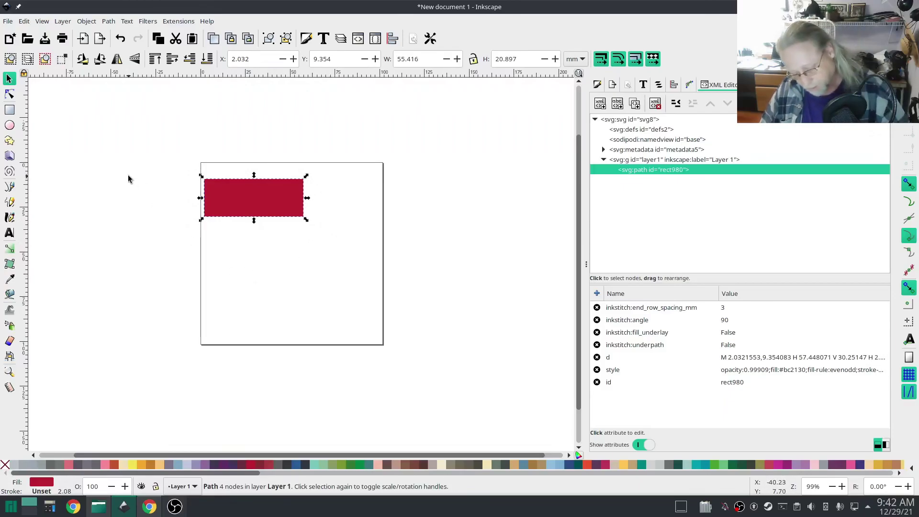
# Duplicate the rectangle, move the copy about 40 mm right, and colour it purple
pyautogui.press('ctrl')
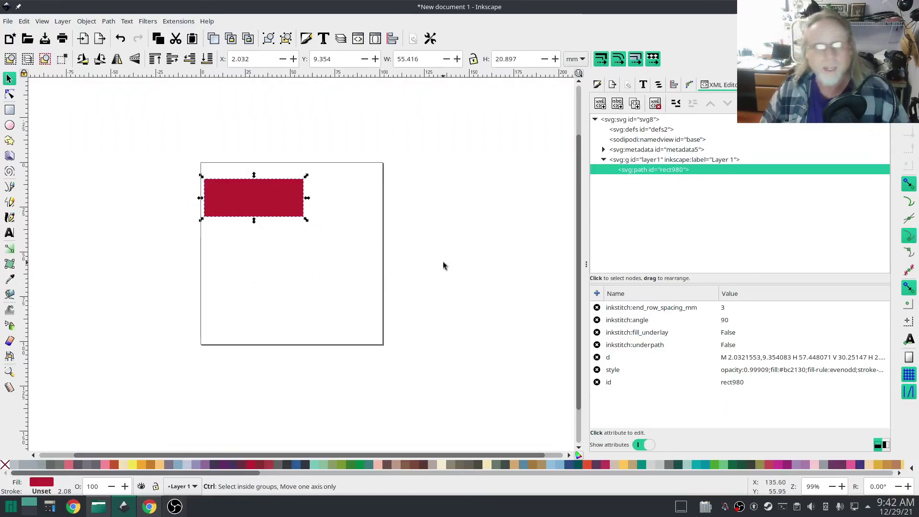
pyautogui.hotkey('ctrl', 'd')
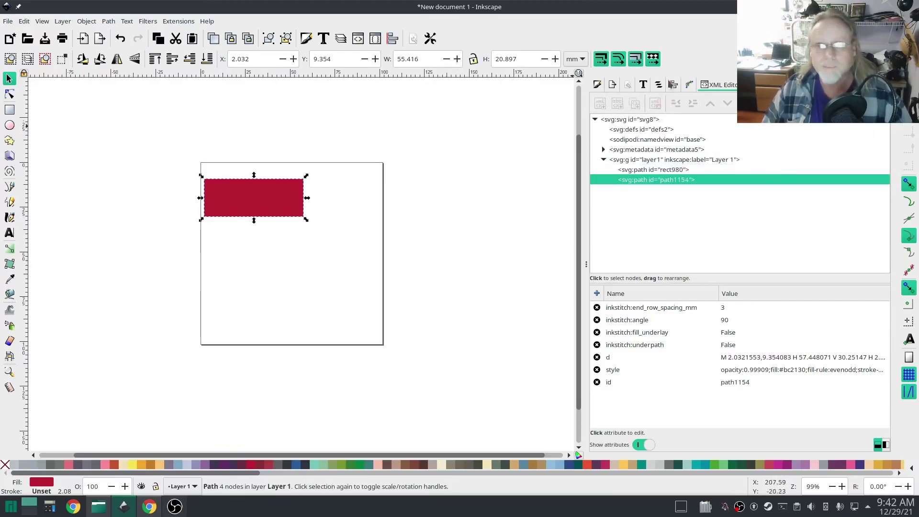
pyautogui.click(661, 85)
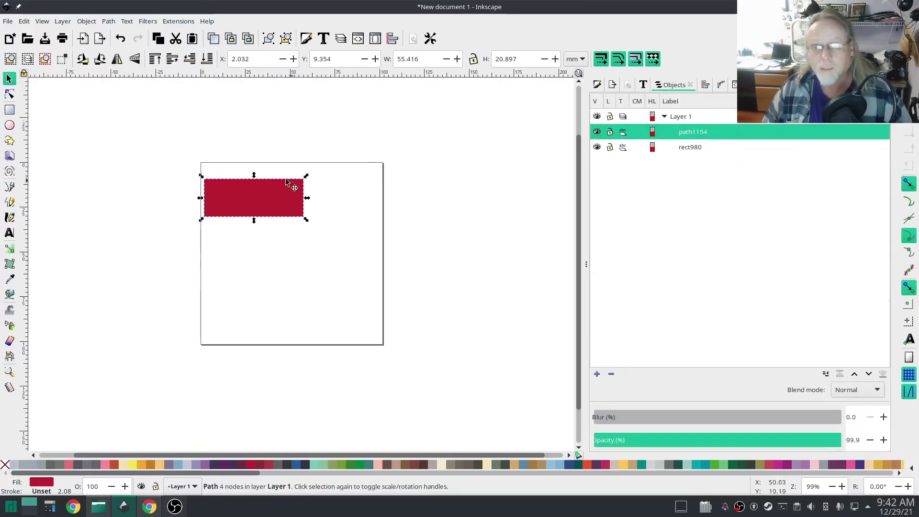
pyautogui.moveTo(250, 196); pyautogui.dragTo(320, 203)
pyautogui.click(229, 466)
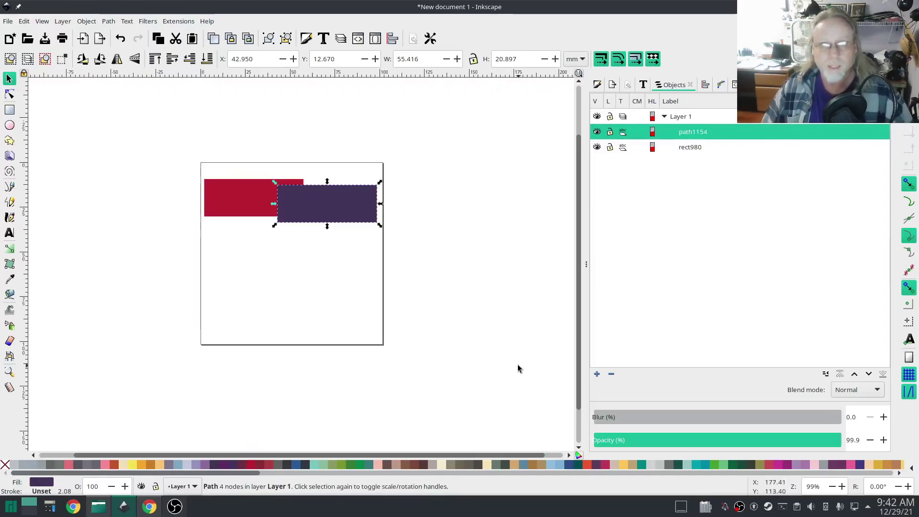
pyautogui.click(242, 193)
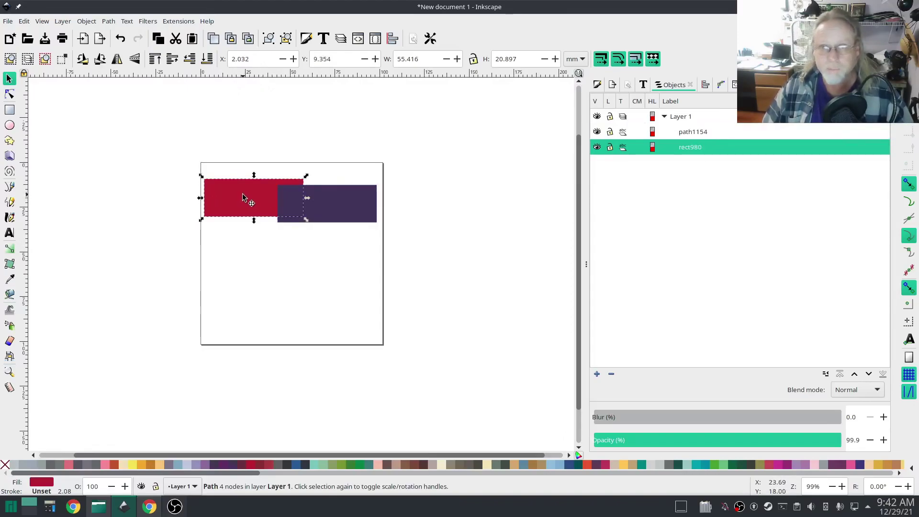
pyautogui.click(366, 206)
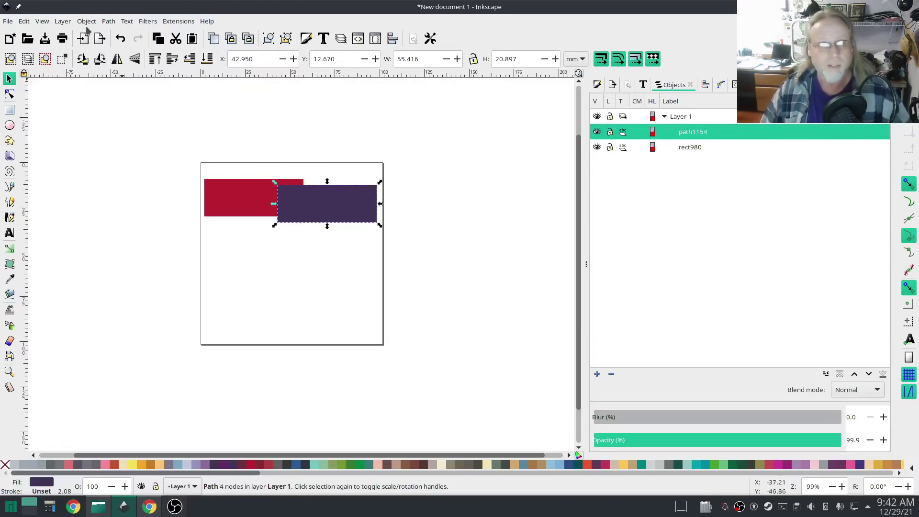
pyautogui.click(108, 21)
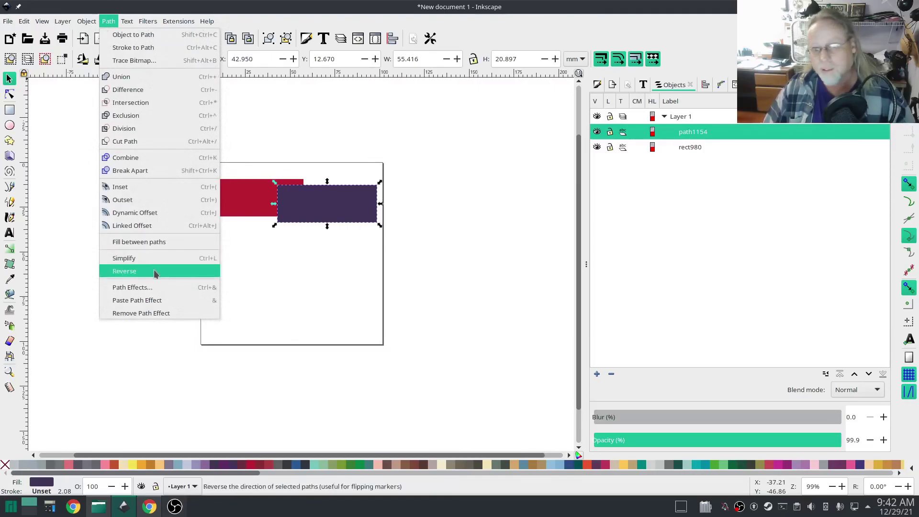
pyautogui.moveTo(178, 21)
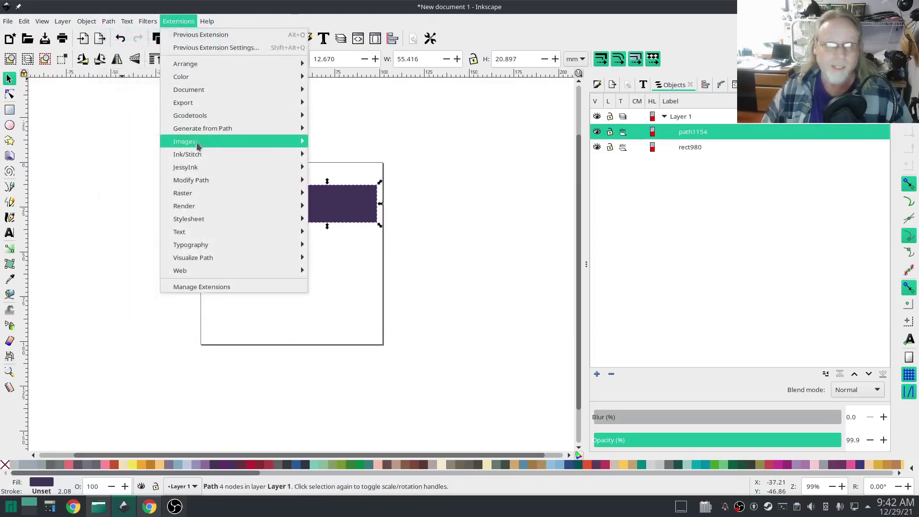
pyautogui.moveTo(215, 156)
pyautogui.moveTo(366, 168)
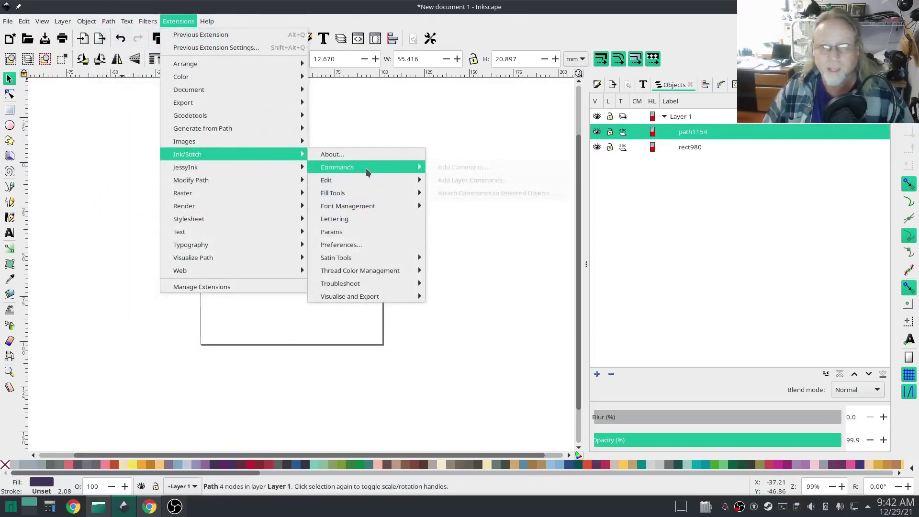
pyautogui.click(465, 193)
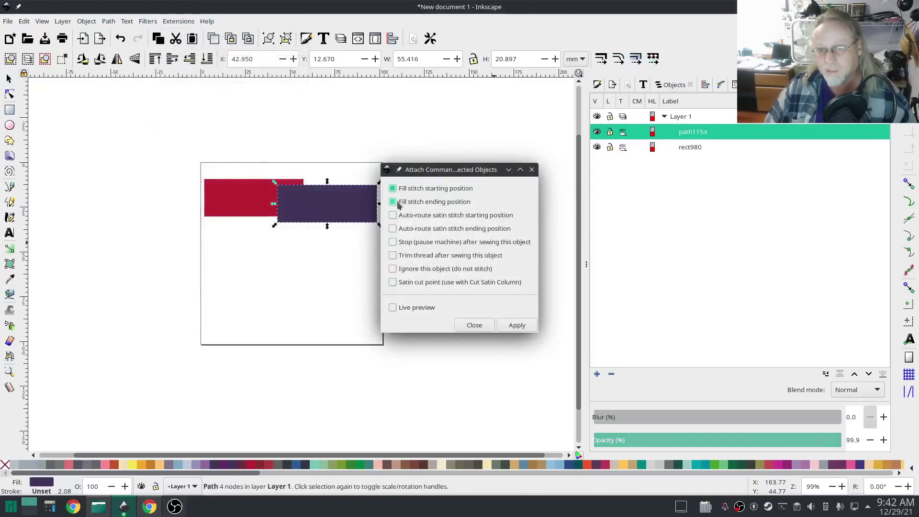
pyautogui.click(475, 325)
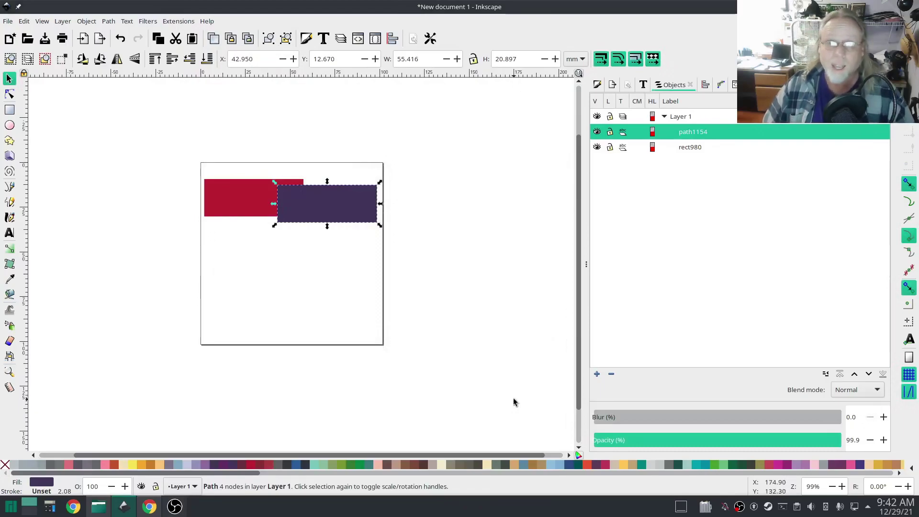
pyautogui.click(220, 198)
pyautogui.click(166, 24)
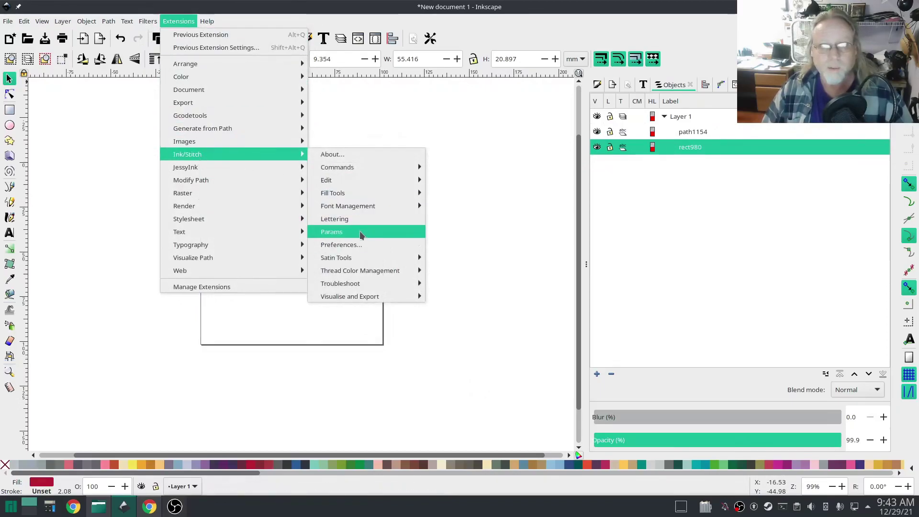
# Leave the red rectangle's fill parameters unchanged and set the purple rectangle's stitch angle to -90°
pyautogui.click(360, 232)
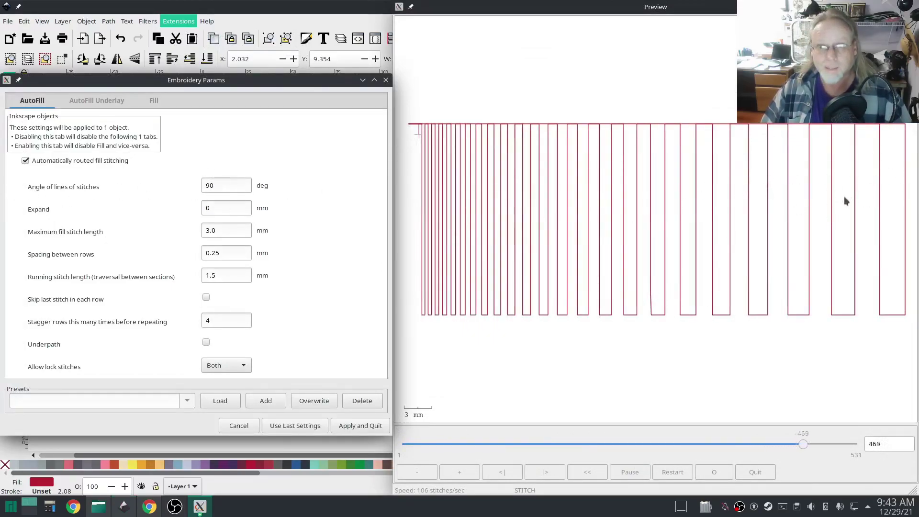
pyautogui.click(239, 426)
pyautogui.click(344, 199)
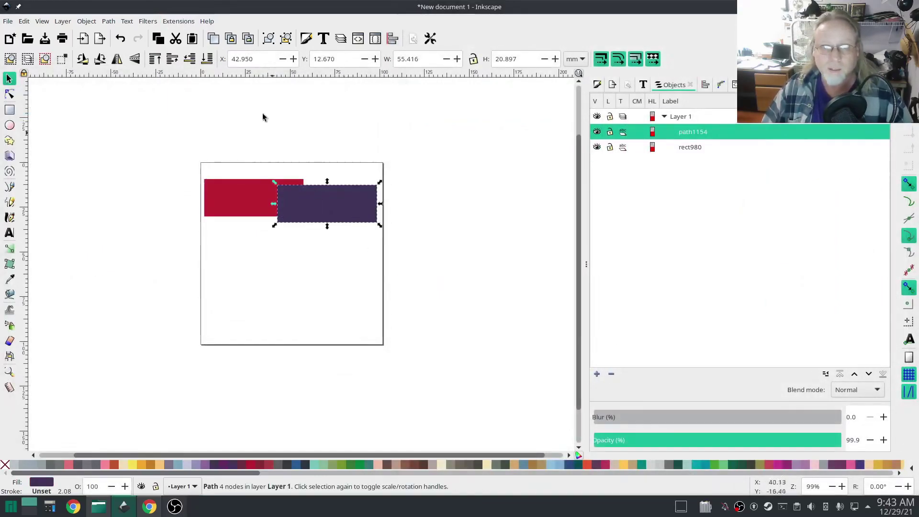
pyautogui.click(178, 21)
pyautogui.moveTo(198, 155)
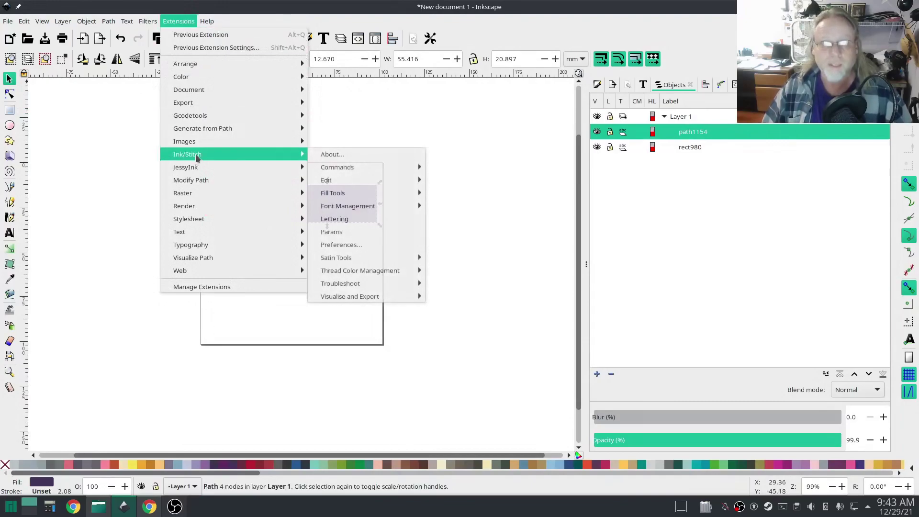
pyautogui.moveTo(363, 178)
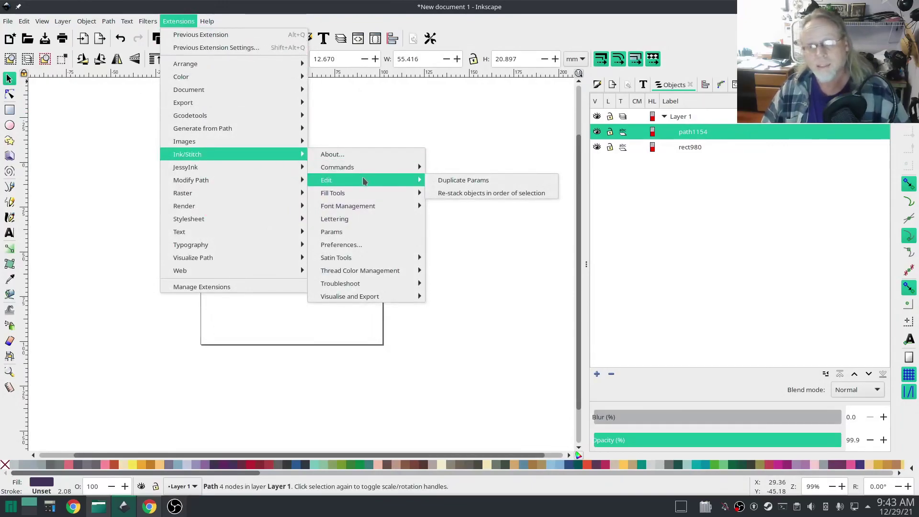
pyautogui.click(365, 232)
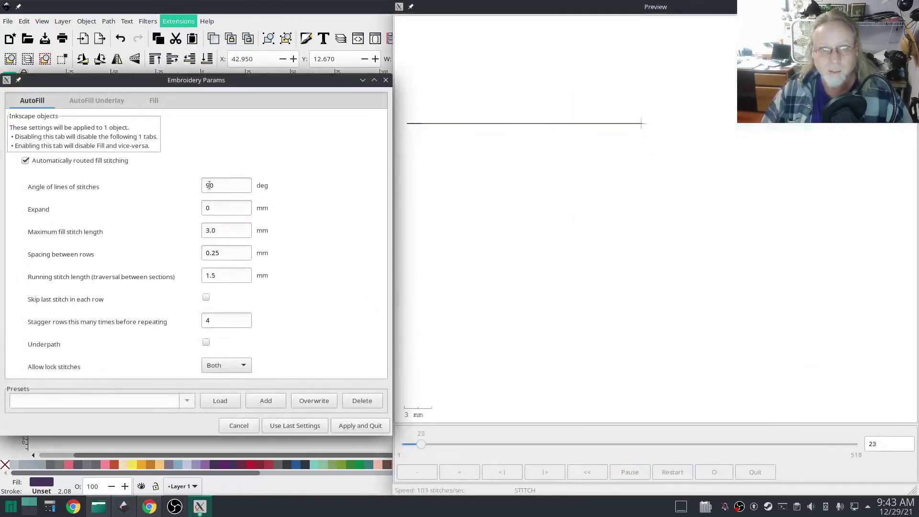
pyautogui.click(220, 186)
pyautogui.write('-')
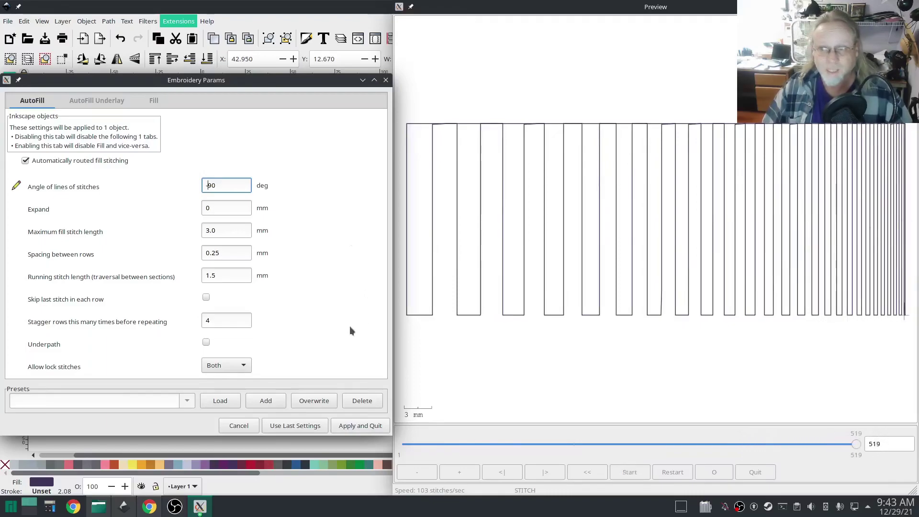
pyautogui.click(355, 426)
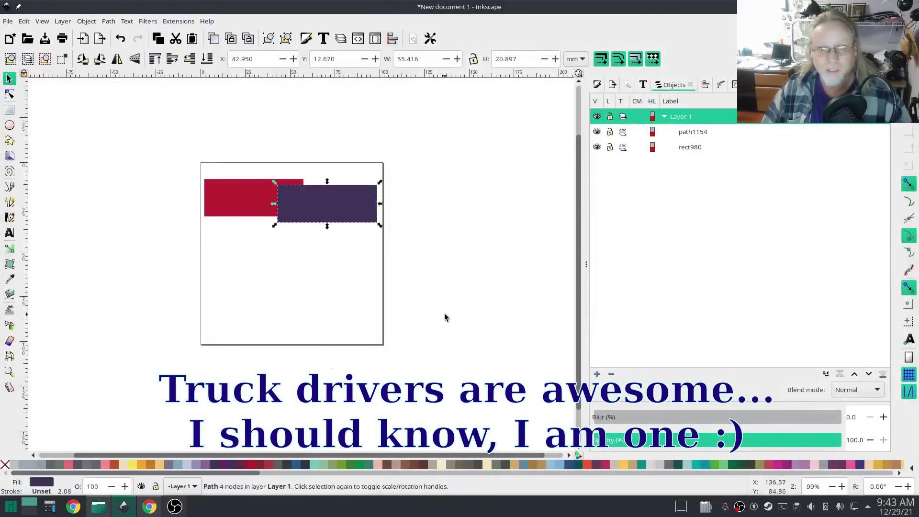
pyautogui.click(234, 100)
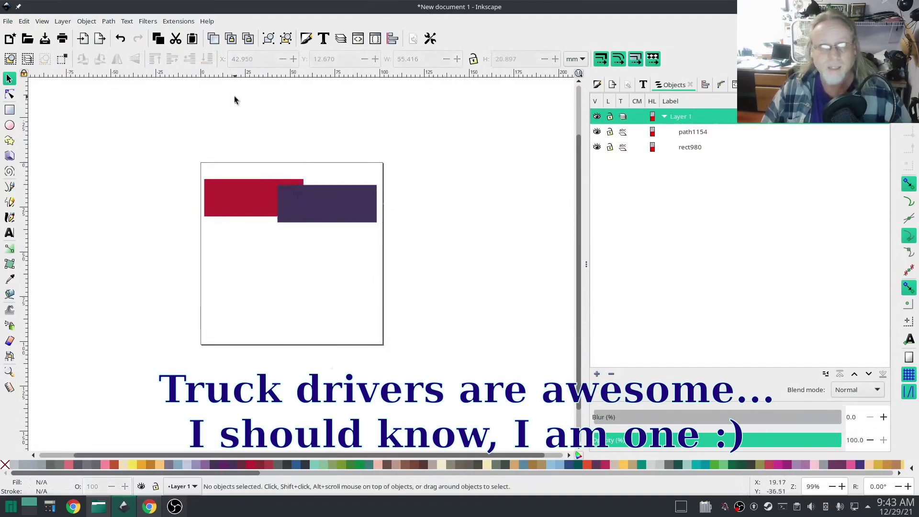
pyautogui.click(178, 21)
pyautogui.moveTo(187, 154)
pyautogui.moveTo(383, 296)
pyautogui.click(474, 323)
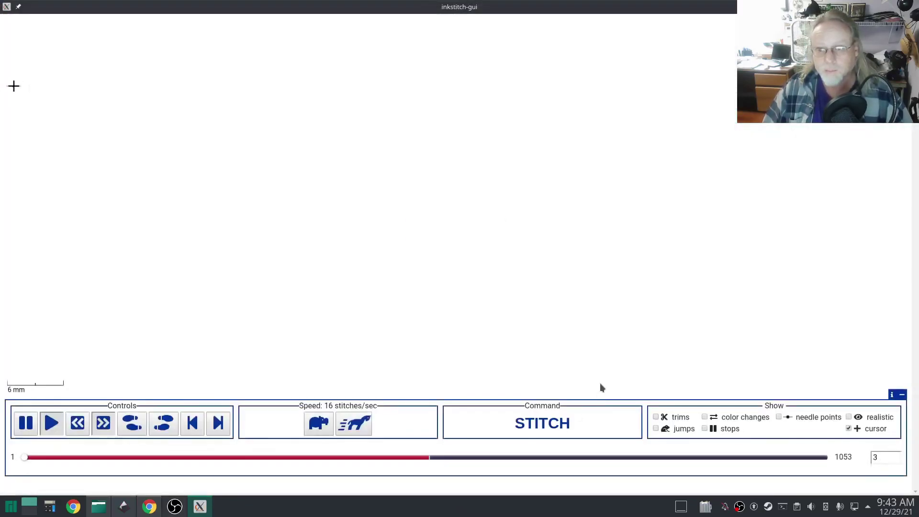
pyautogui.click(353, 423)
pyautogui.click(353, 423)
pyautogui.click(353, 424)
pyautogui.click(351, 423)
pyautogui.click(352, 424)
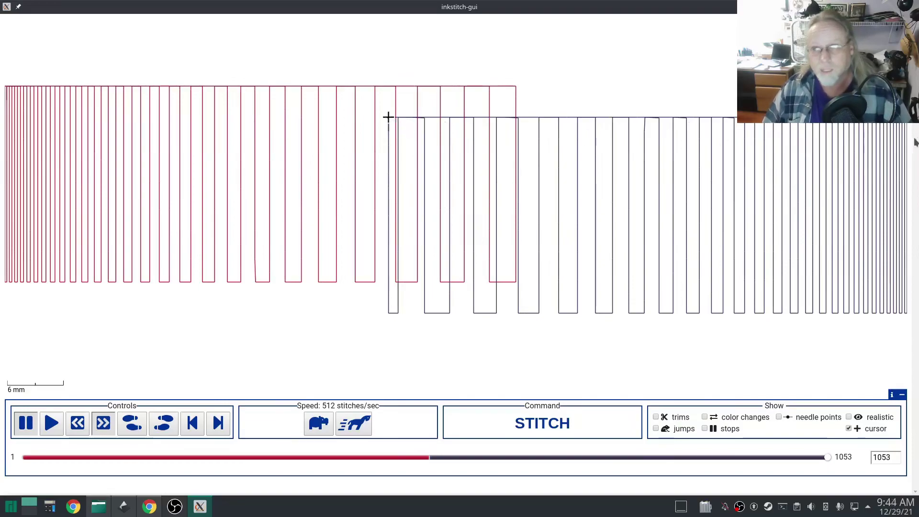
pyautogui.moveTo(361, 185); pyautogui.dragTo(425, 188)
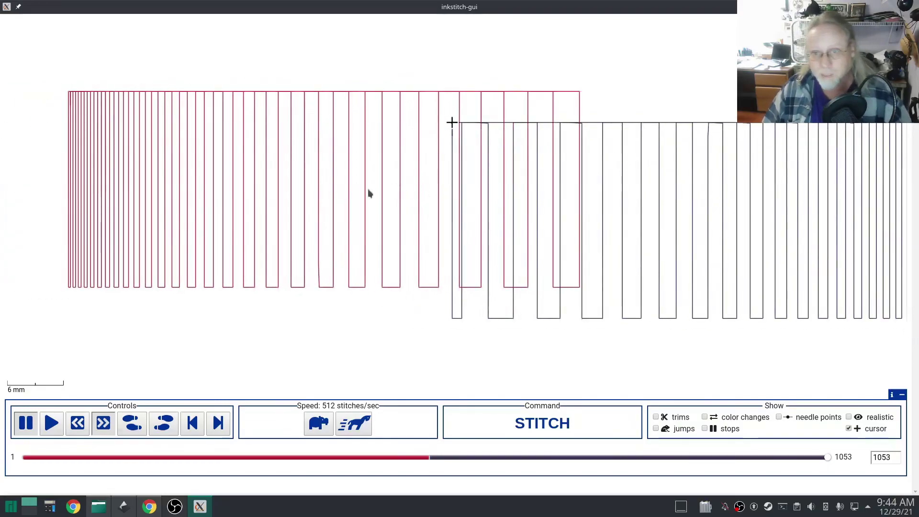
pyautogui.moveTo(365, 193); pyautogui.dragTo(303, 173)
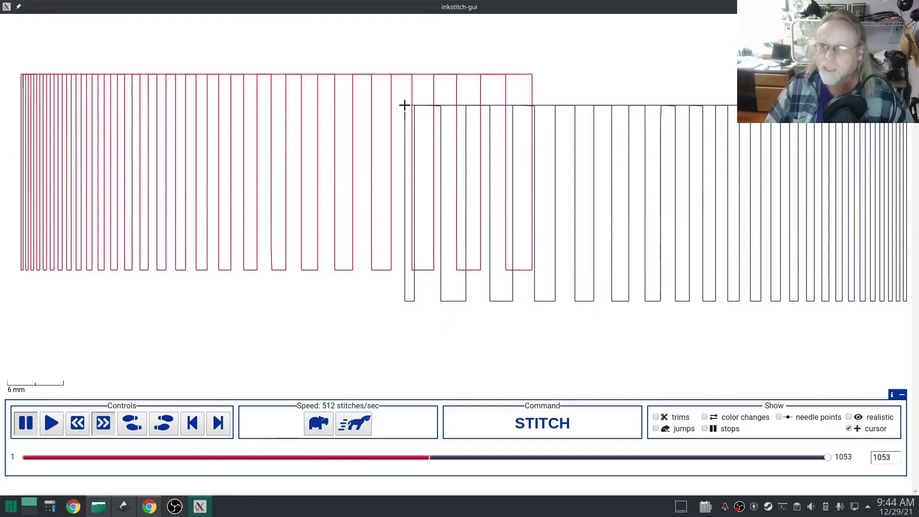
pyautogui.press('Escape')
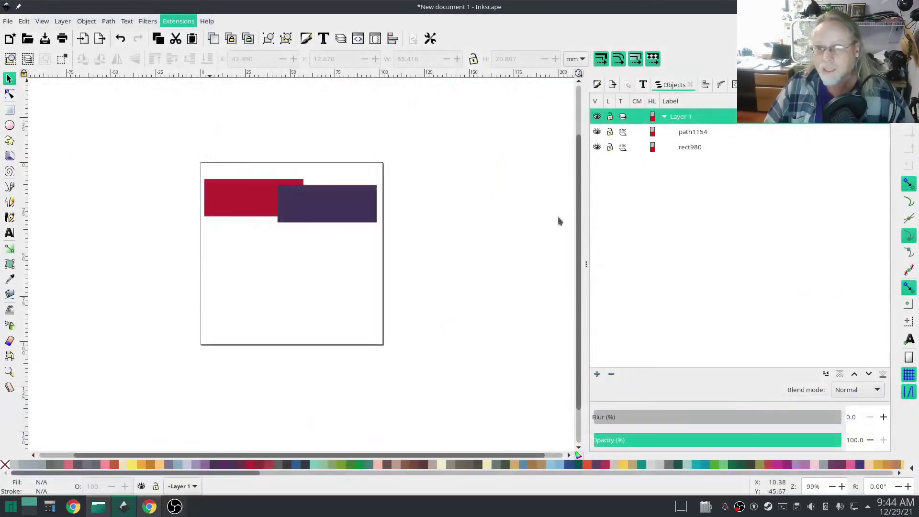
# Attach fill start/end commands to the red rectangle: start at its left, end at the overlap
pyautogui.click(236, 203)
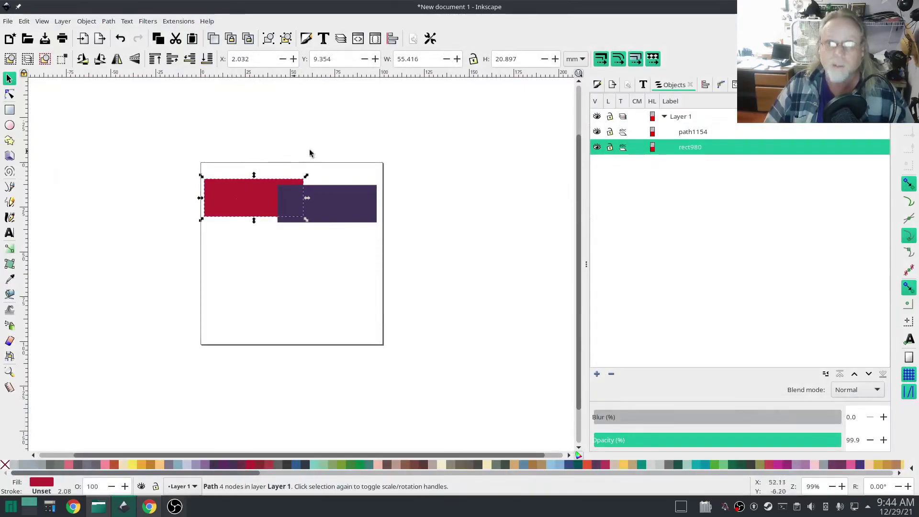
pyautogui.click(189, 21)
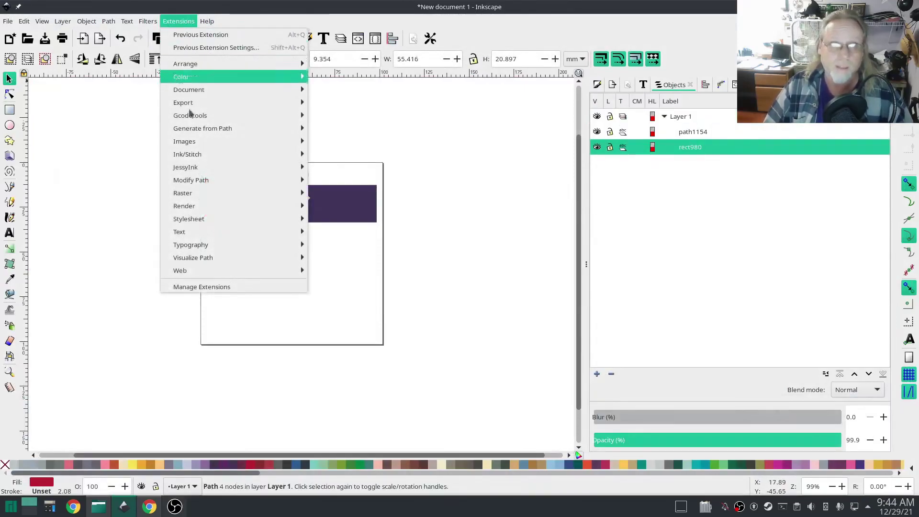
pyautogui.moveTo(187, 154)
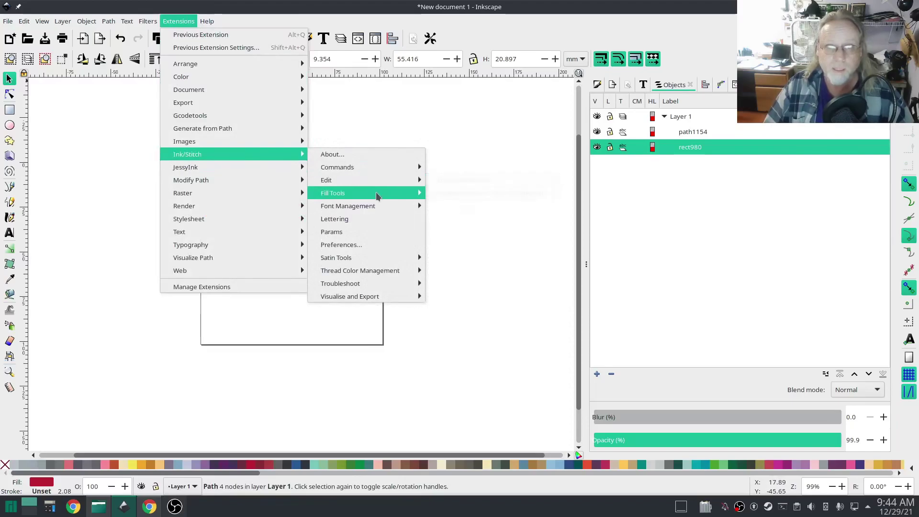
pyautogui.moveTo(381, 193)
pyautogui.moveTo(370, 171)
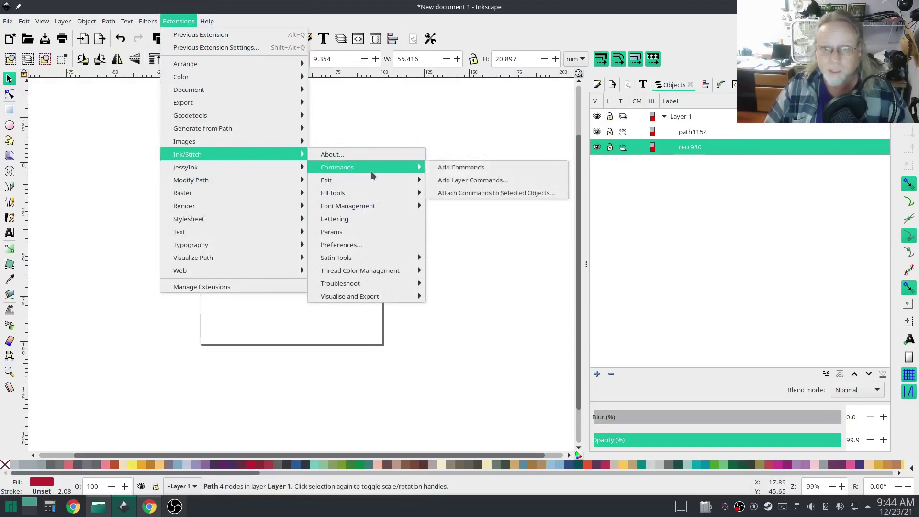
pyautogui.click(479, 193)
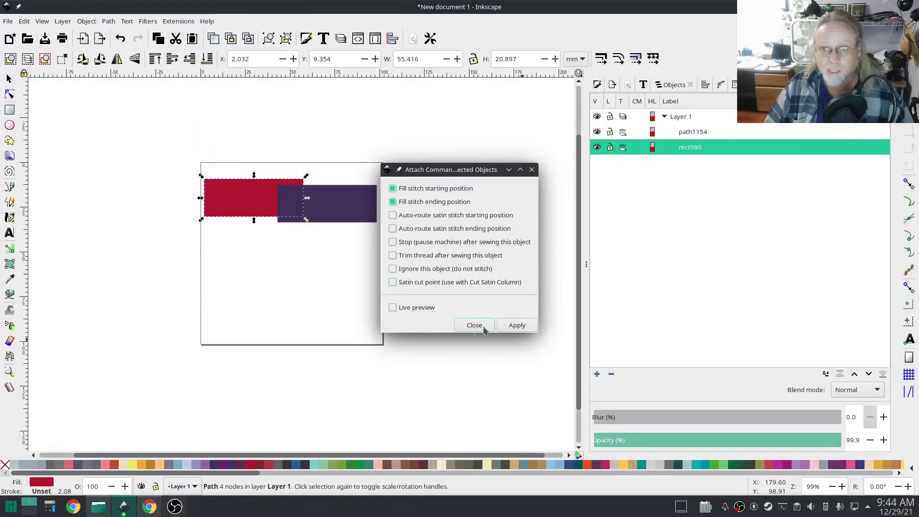
pyautogui.click(518, 326)
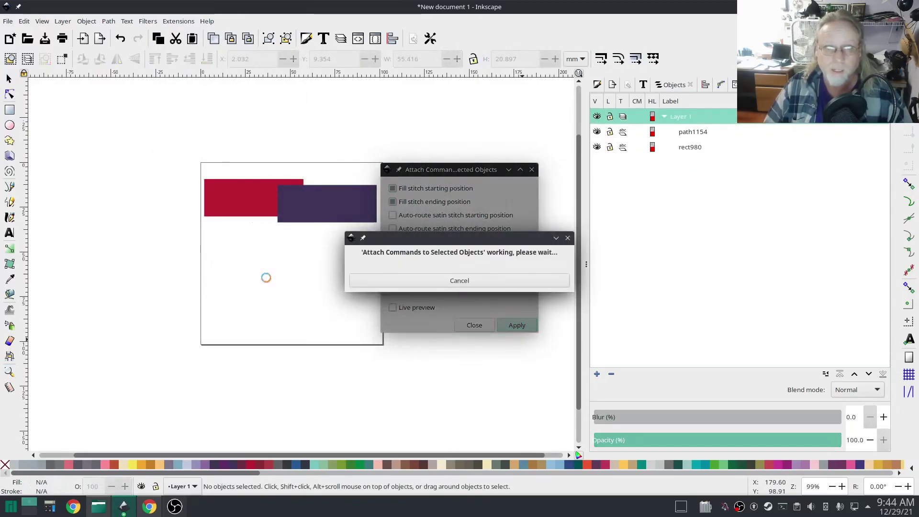
pyautogui.scroll(2, 251, 239)
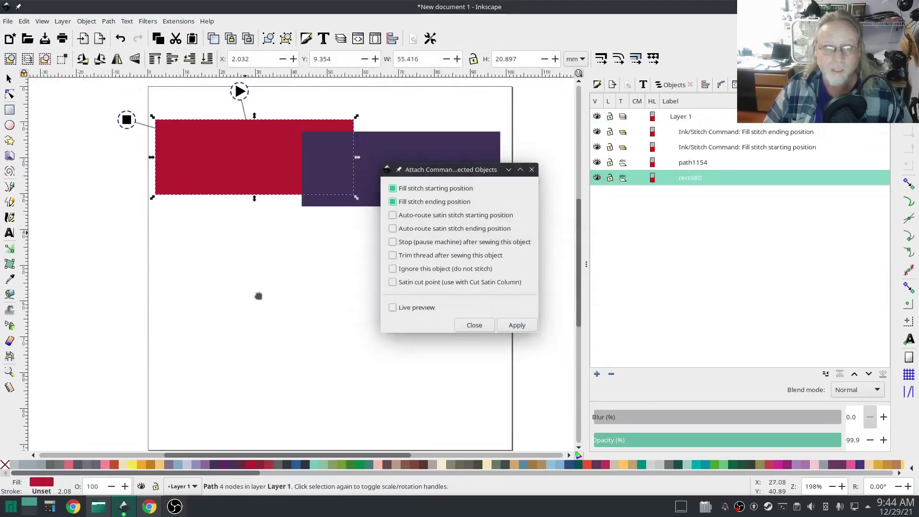
pyautogui.moveTo(264, 312); pyautogui.dragTo(270, 390)
pyautogui.moveTo(256, 286)
pyautogui.mouseDown()
pyautogui.moveTo(192, 330)
pyautogui.moveTo(135, 353)
pyautogui.mouseUp()
pyautogui.moveTo(150, 312)
pyautogui.mouseDown()
pyautogui.moveTo(377, 323)
pyautogui.moveTo(396, 312)
pyautogui.mouseUp()
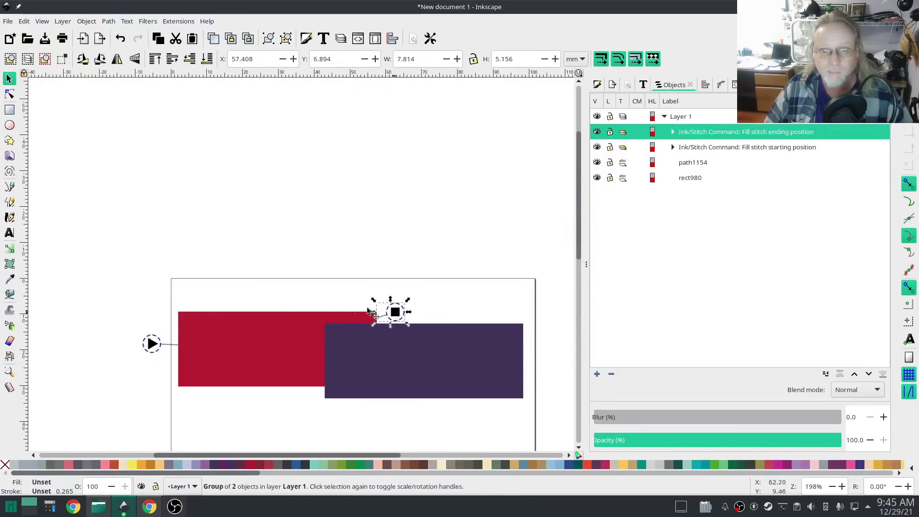
pyautogui.moveTo(152, 344); pyautogui.dragTo(159, 320)
# Attach fill start/end commands to the purple rectangle and move its start marker to its right edge
pyautogui.click(434, 370)
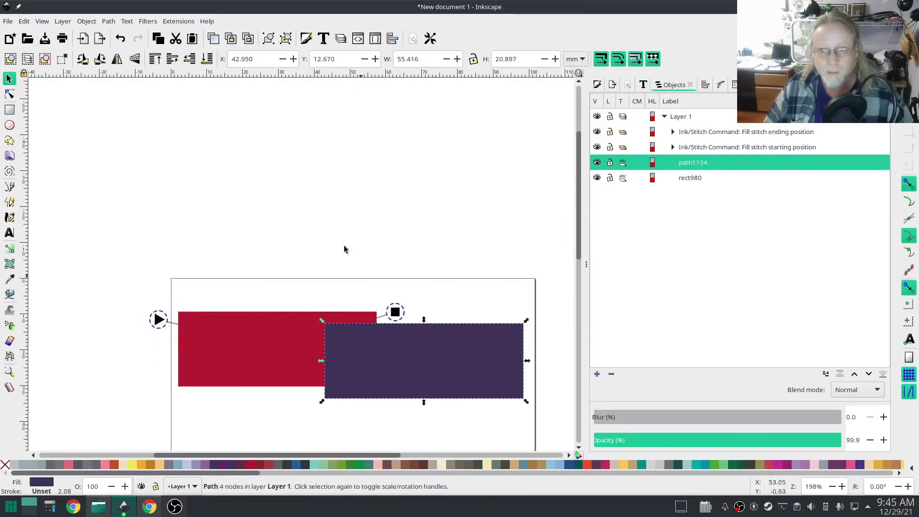
pyautogui.click(179, 21)
pyautogui.moveTo(268, 154)
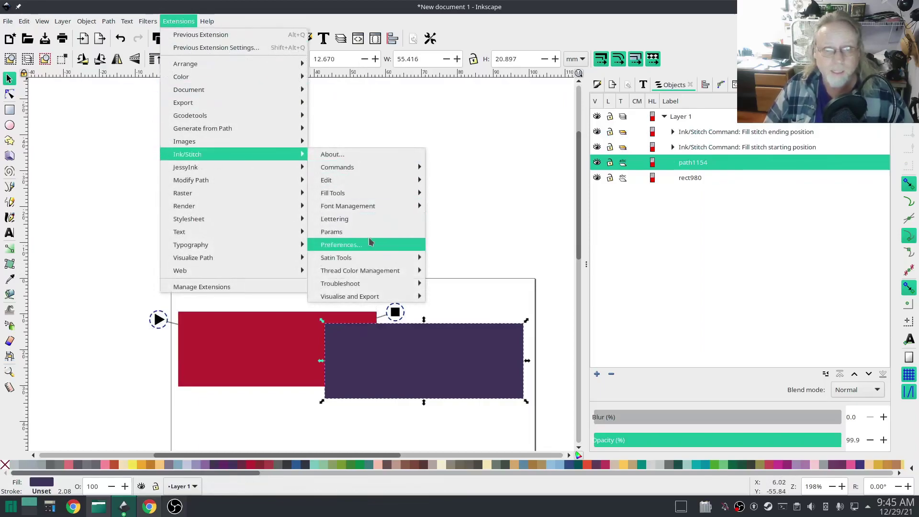
pyautogui.moveTo(354, 173)
pyautogui.click(458, 193)
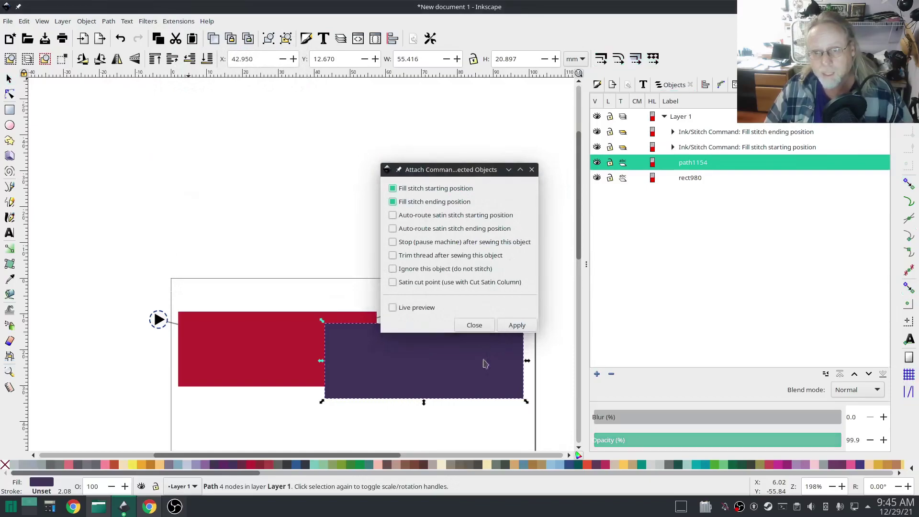
pyautogui.press('Return')
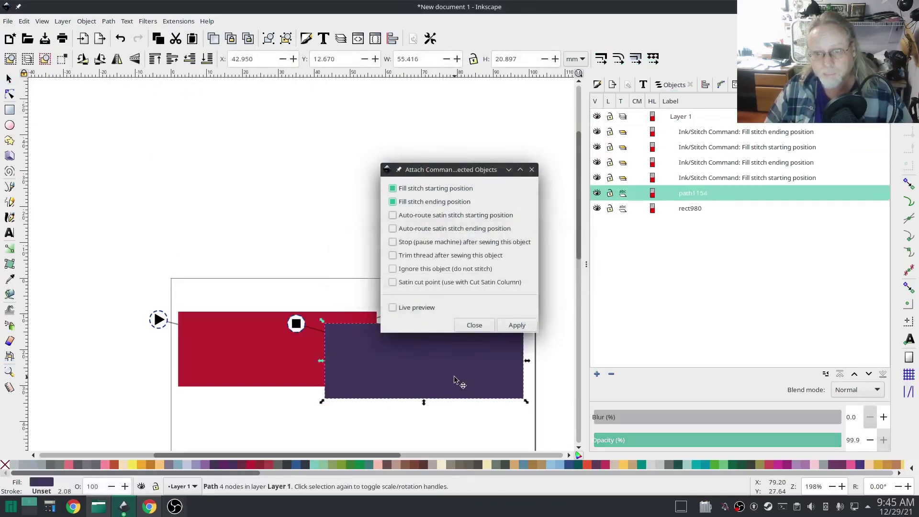
pyautogui.press('Escape')
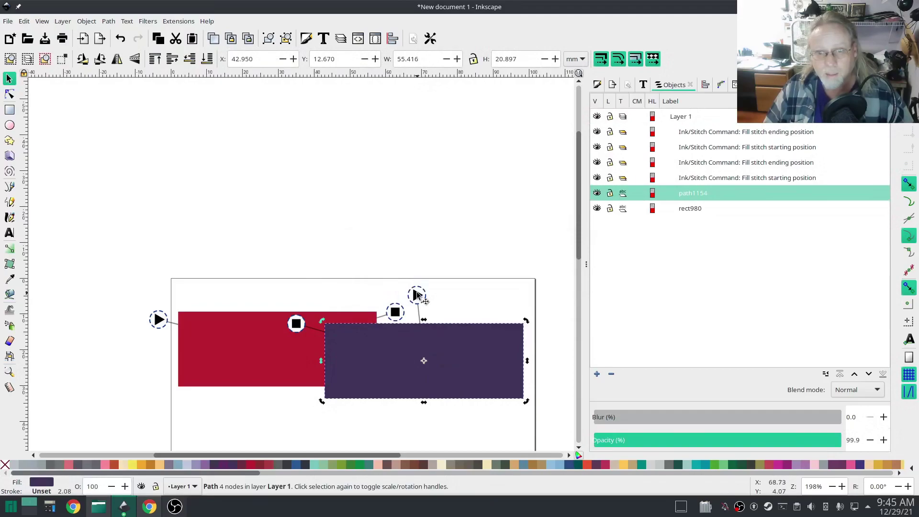
pyautogui.moveTo(414, 291)
pyautogui.mouseDown()
pyautogui.moveTo(539, 318)
pyautogui.moveTo(546, 331)
pyautogui.mouseUp()
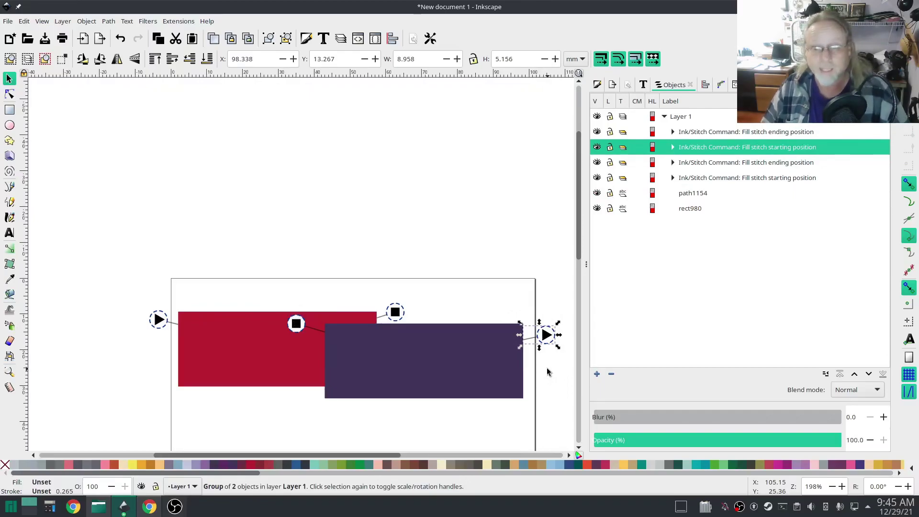
pyautogui.click(352, 208)
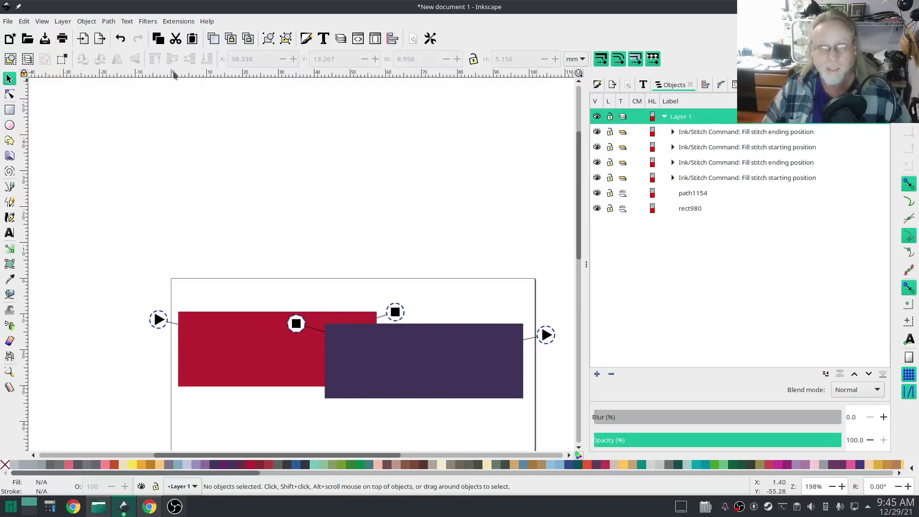
pyautogui.click(173, 22)
pyautogui.moveTo(191, 154)
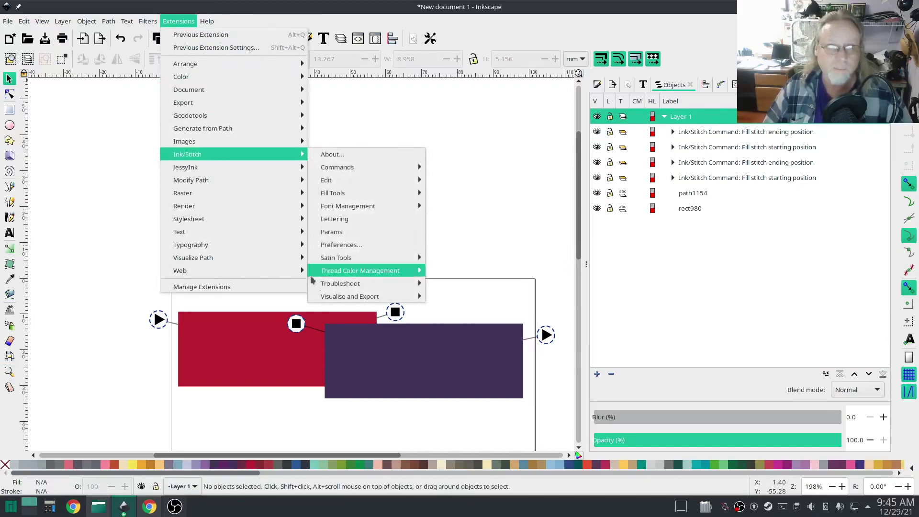
pyautogui.moveTo(322, 296)
pyautogui.click(467, 322)
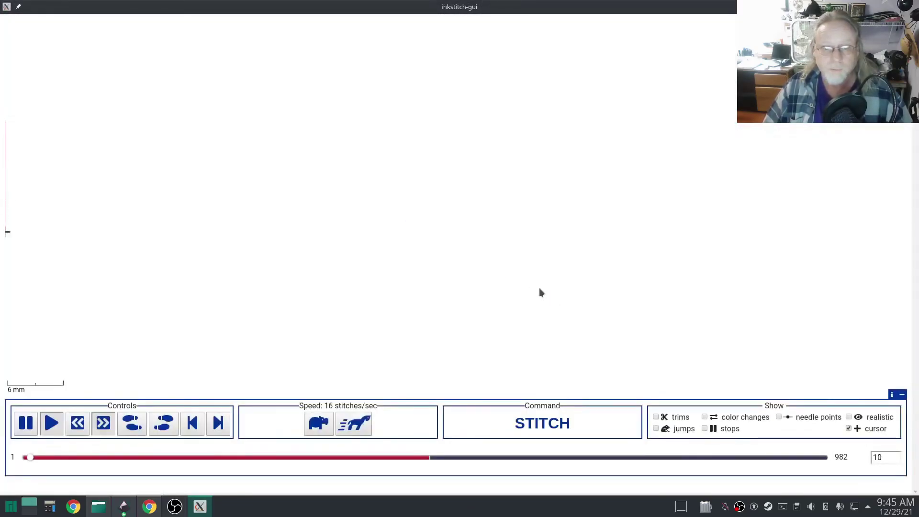
pyautogui.click(358, 421)
pyautogui.click(357, 422)
pyautogui.click(357, 423)
pyautogui.click(355, 424)
pyautogui.click(354, 425)
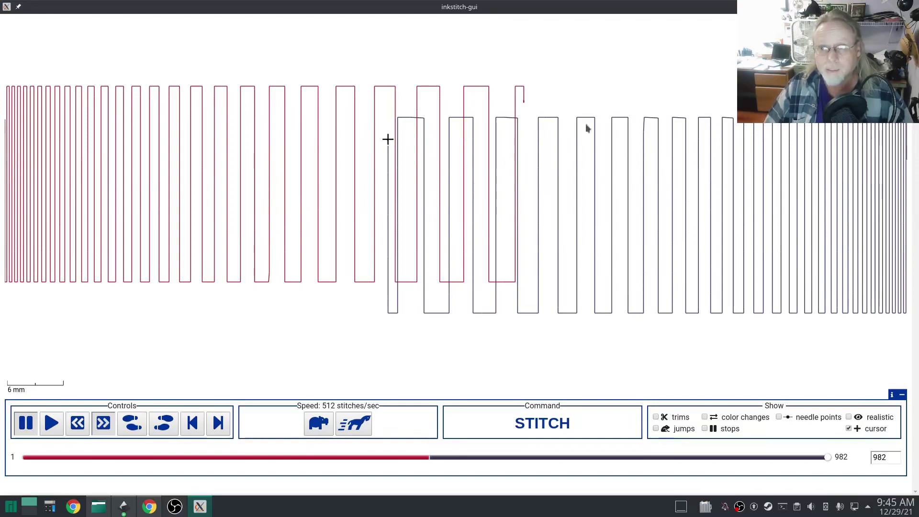
pyautogui.press('Escape')
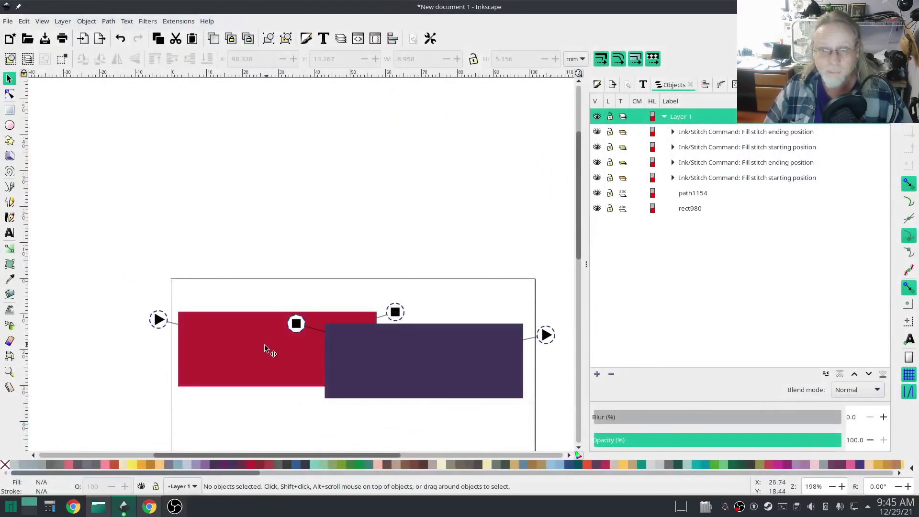
# In the XML Editor, change end_row_spacing_mm to 2 on both rect980 and path1154
pyautogui.click(264, 346)
pyautogui.hotkey('ctrl', 'shift', 'x')
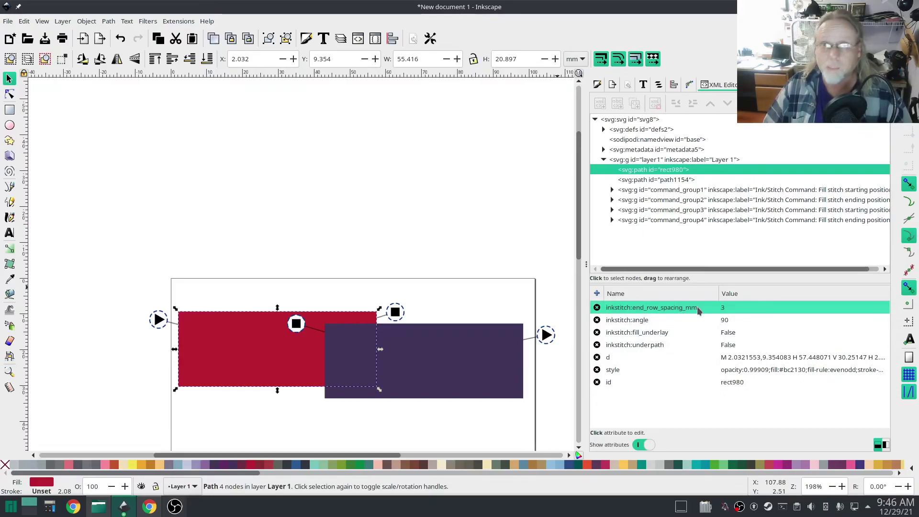
pyautogui.click(743, 308)
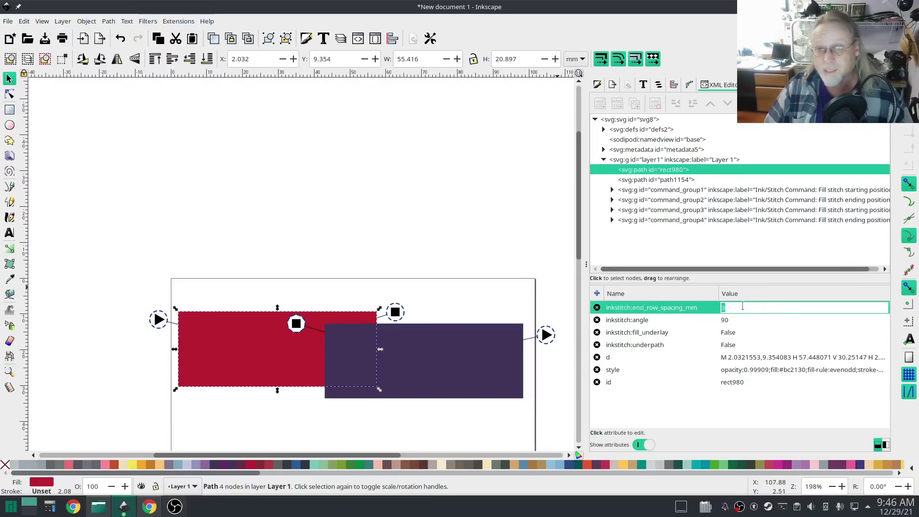
pyautogui.write('2')
pyautogui.click(473, 346)
pyautogui.click(731, 308)
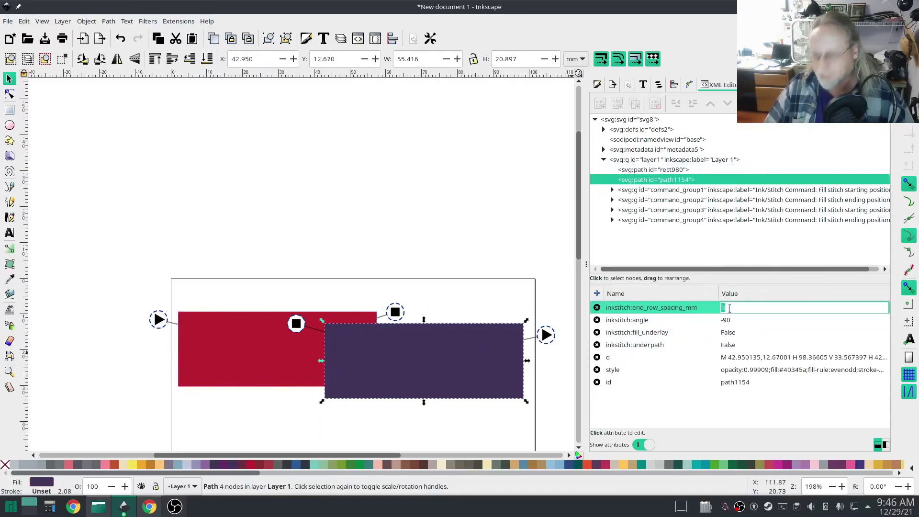
pyautogui.write('2')
pyautogui.press('Return')
# Deselect everything and switch to the Ellipse tool
pyautogui.click(361, 199)
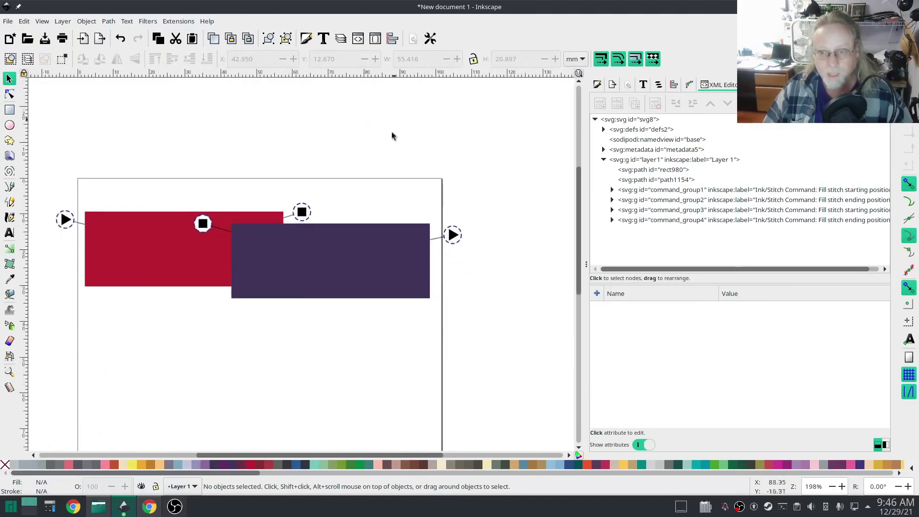
pyautogui.scroll(-5, 487, 287)
pyautogui.hscroll(5, 488, 287)
pyautogui.scroll(-5, 487, 342)
pyautogui.hscroll(-4, 280, 316)
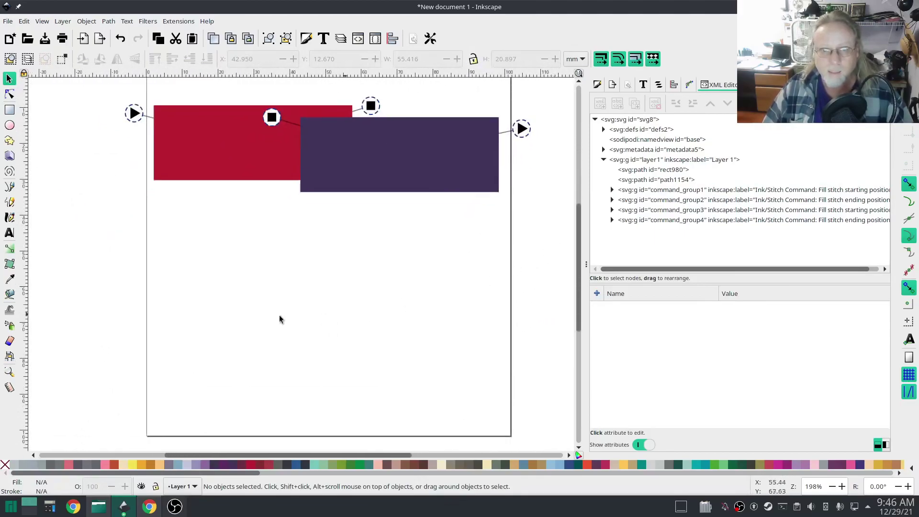
pyautogui.click(9, 111)
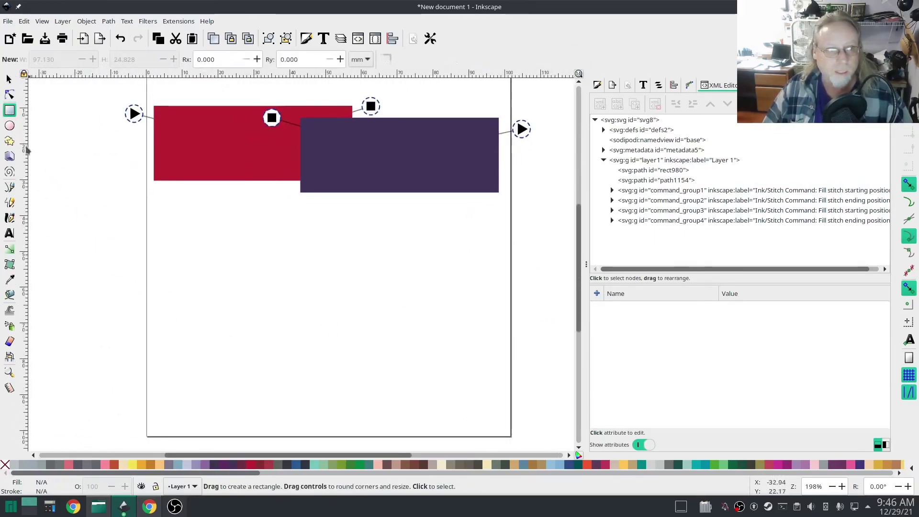
pyautogui.click(11, 126)
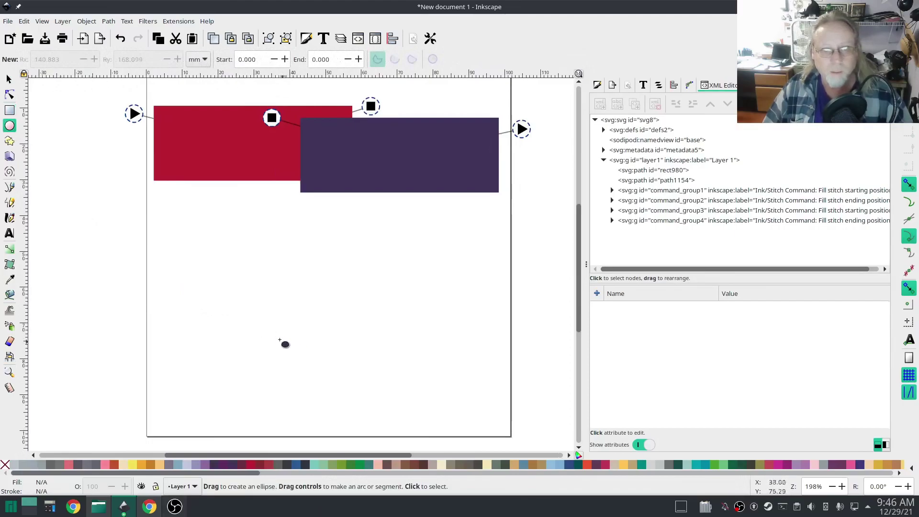
# Draw an ellipse below the rectangles and convert it to path1523 with Object to Path
pyautogui.moveTo(280, 339); pyautogui.dragTo(379, 420)
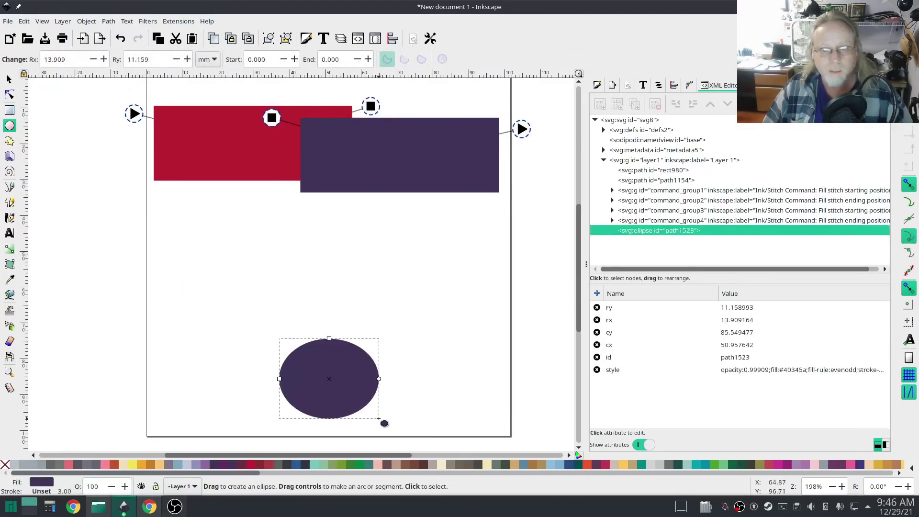
pyautogui.click(109, 21)
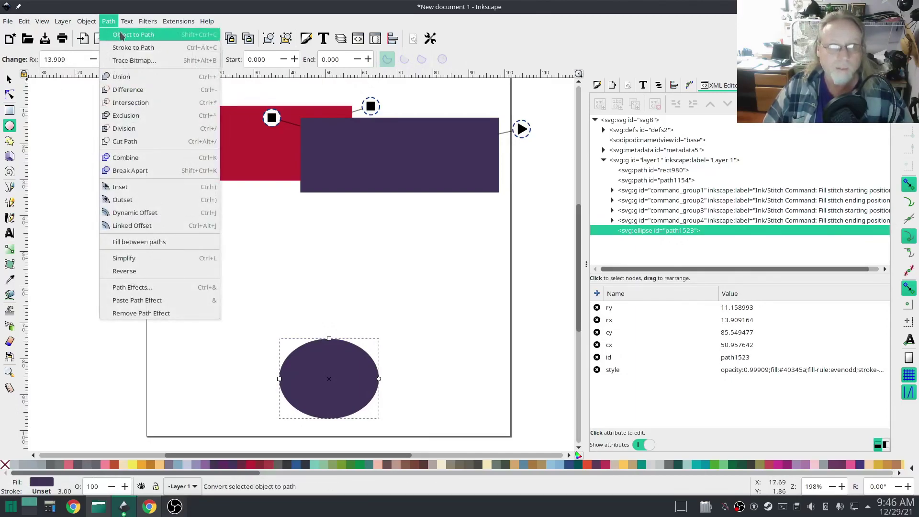
pyautogui.click(129, 35)
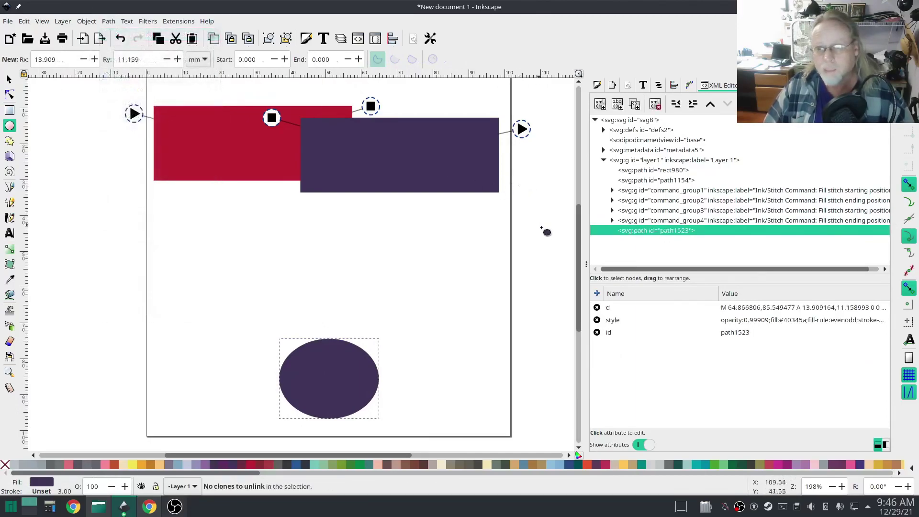
pyautogui.click(8, 79)
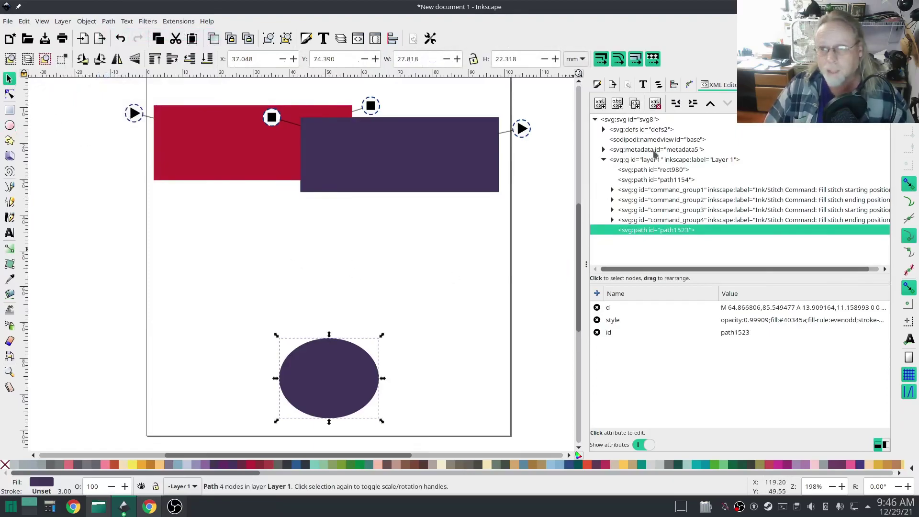
pyautogui.click(675, 85)
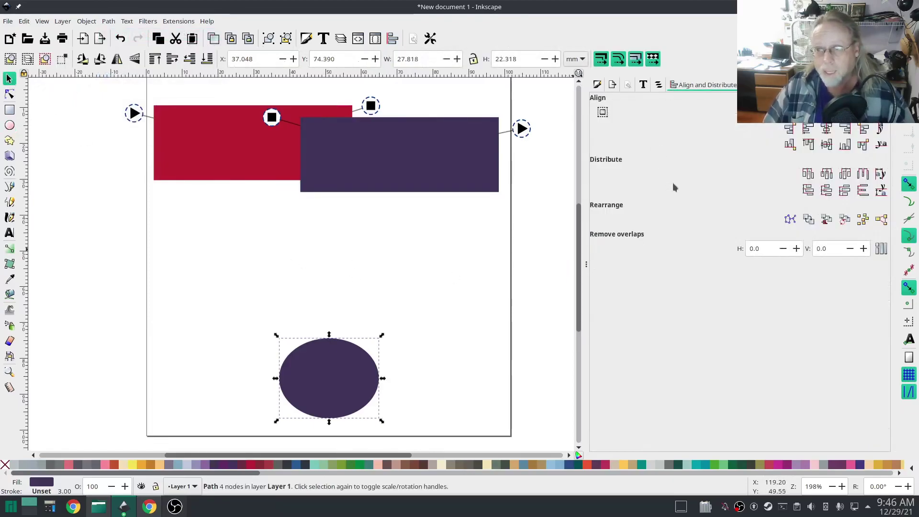
pyautogui.click(660, 86)
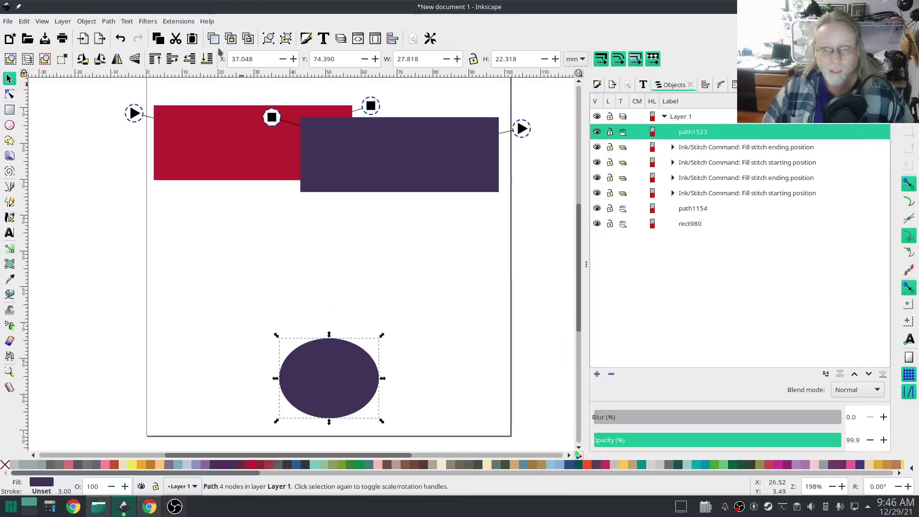
# Uncheck Underlay on the ellipse's AutoFill Underlay tab in Ink/Stitch Params and apply
pyautogui.click(178, 21)
pyautogui.moveTo(187, 154)
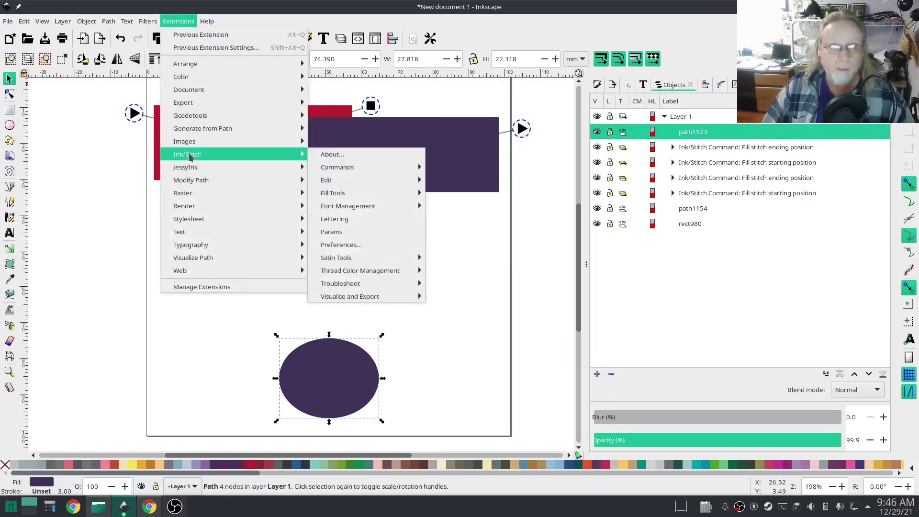
pyautogui.click(359, 231)
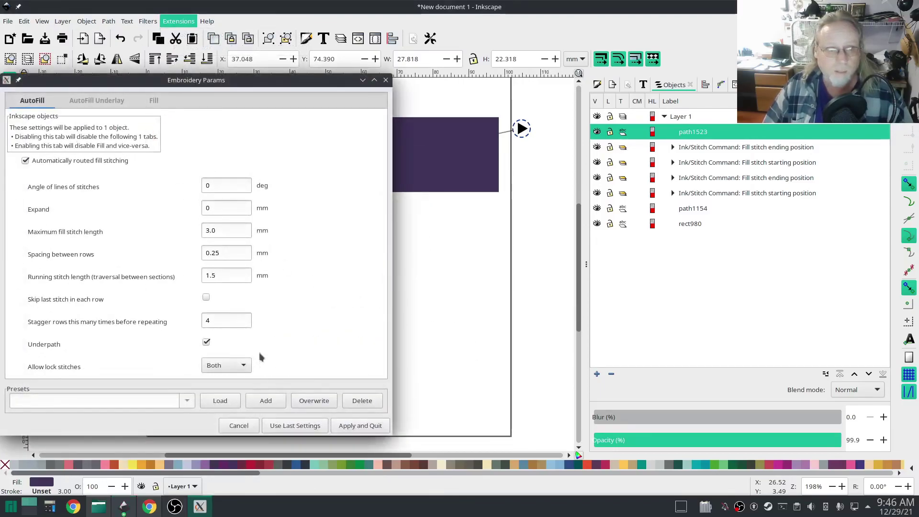
pyautogui.click(79, 101)
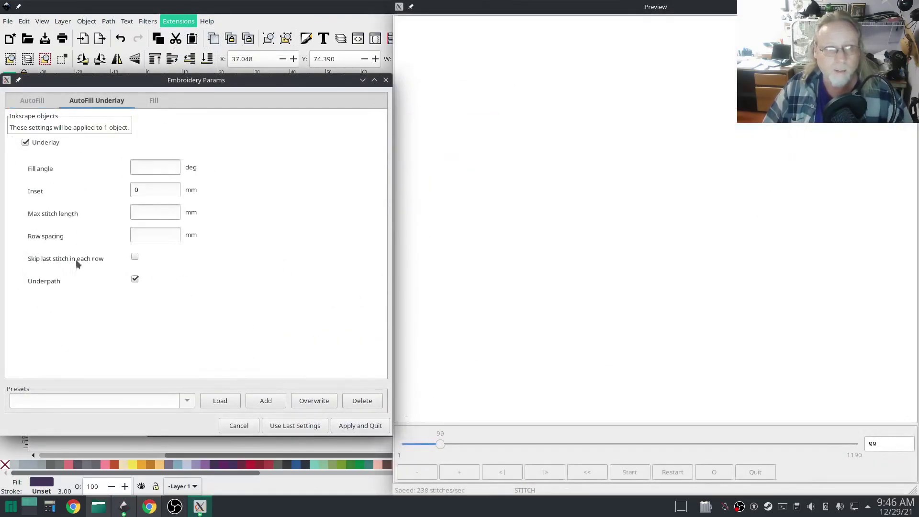
pyautogui.click(25, 142)
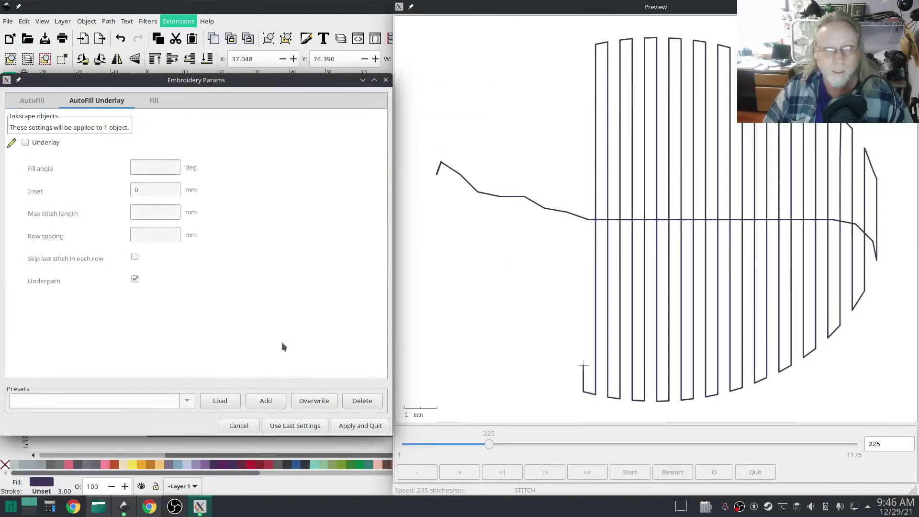
pyautogui.click(355, 429)
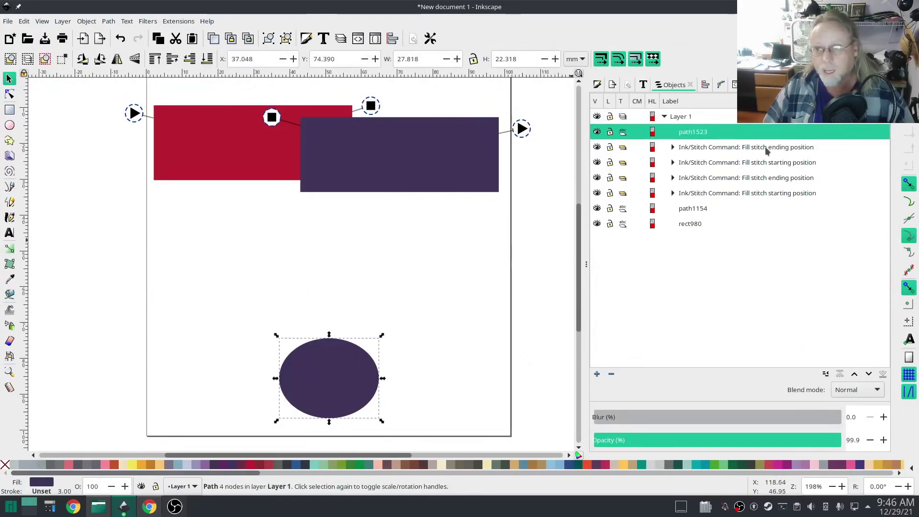
# Show the ellipse's node and its inkstitch:fill_underlay attribute in the XML Editor
pyautogui.hotkey('ctrl', 'shift', 'x')
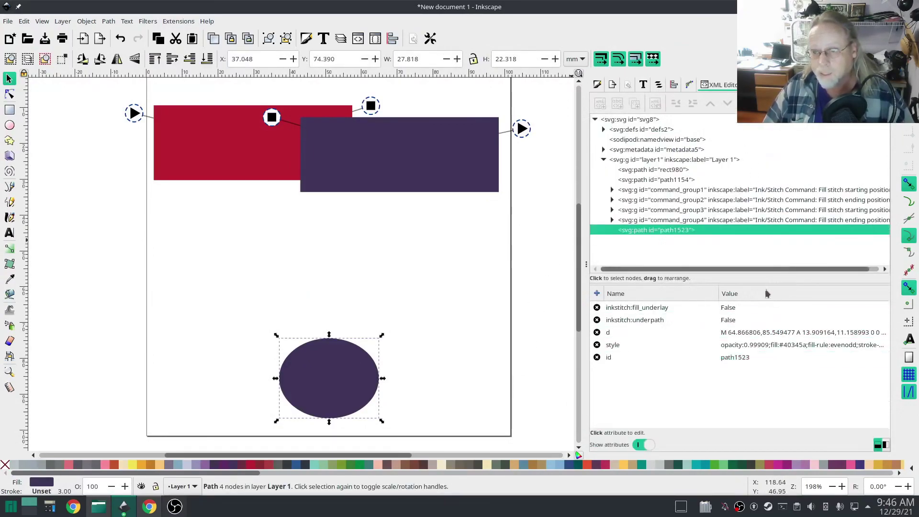
pyautogui.click(763, 307)
pyautogui.click(635, 230)
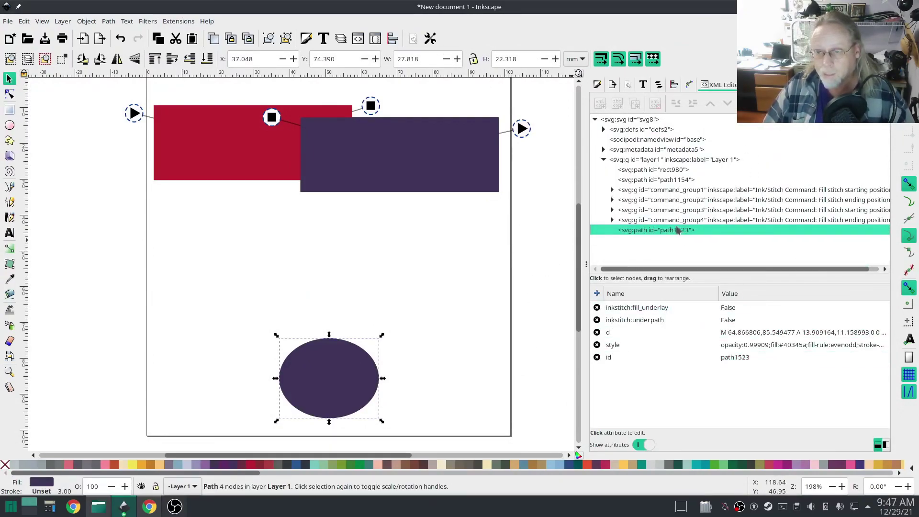
pyautogui.click(620, 309)
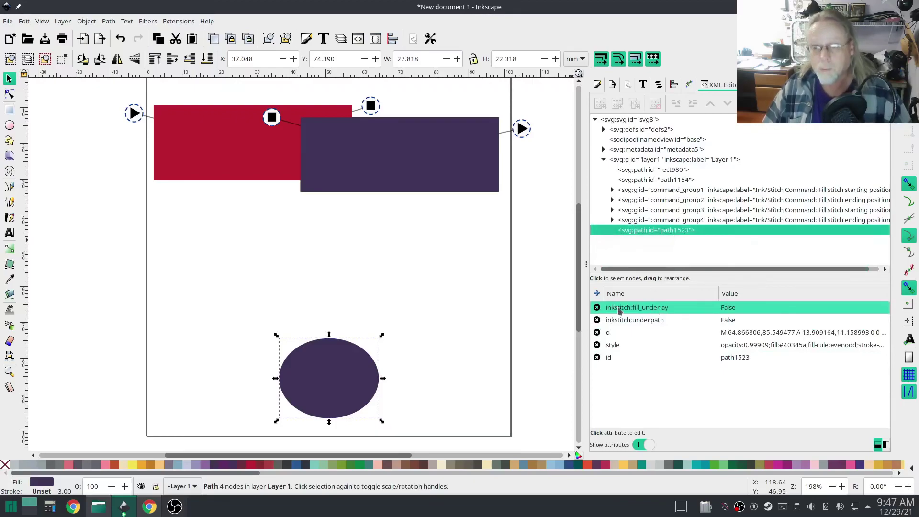
# Add a pasted end row spacing attribute with value 2, then nudge the ellipse slightly left
pyautogui.click(597, 294)
pyautogui.write('embroider_end_row_spacing_mm')
pyautogui.click(742, 307)
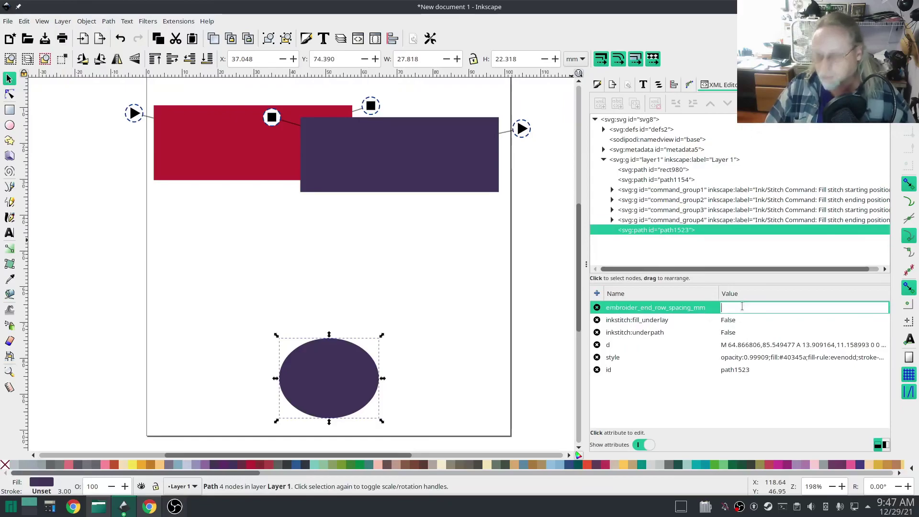
pyautogui.write('2')
pyautogui.click(539, 331)
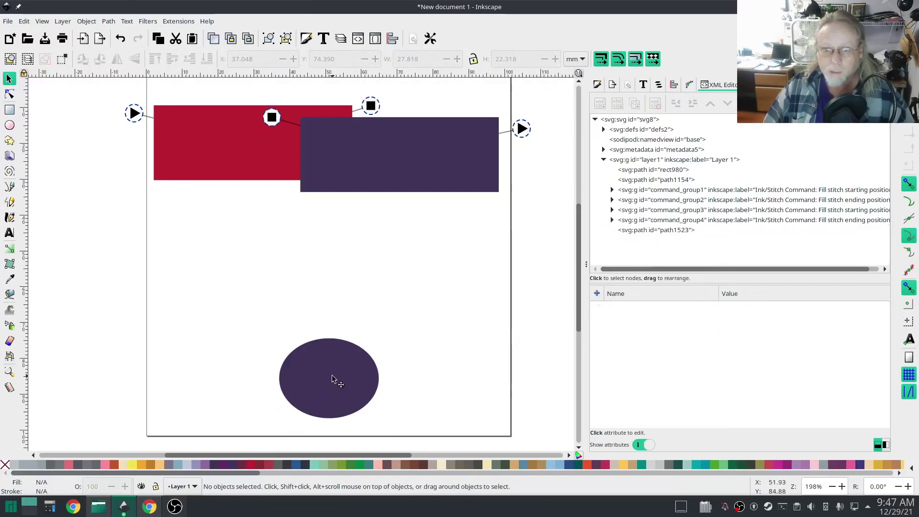
pyautogui.moveTo(332, 378); pyautogui.dragTo(320, 378)
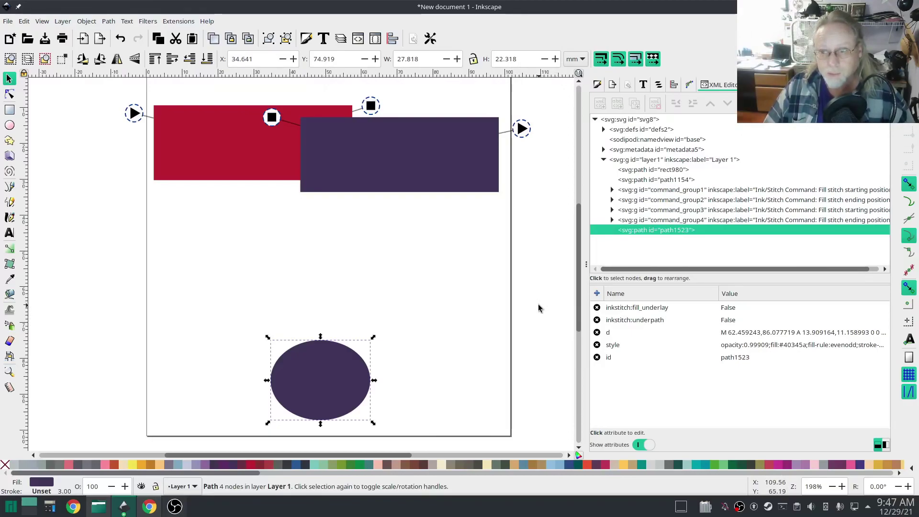
pyautogui.click(180, 21)
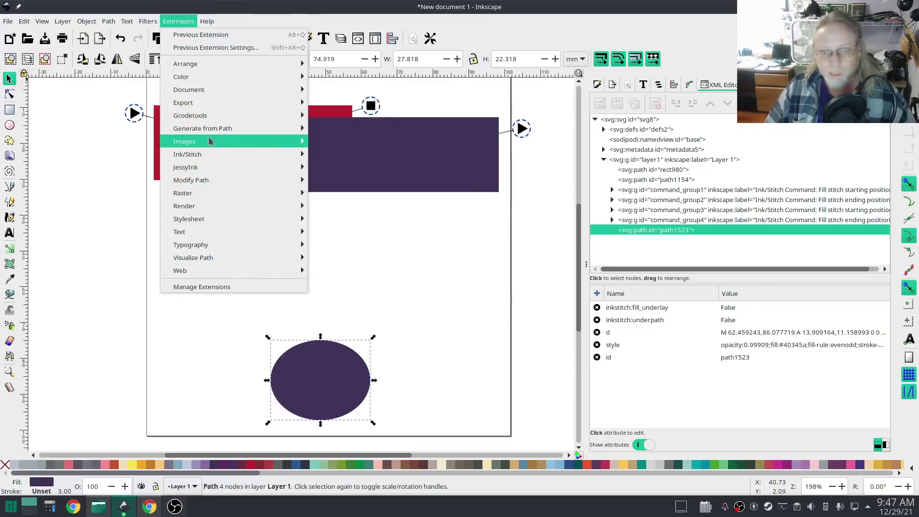
pyautogui.moveTo(207, 153)
pyautogui.moveTo(382, 288)
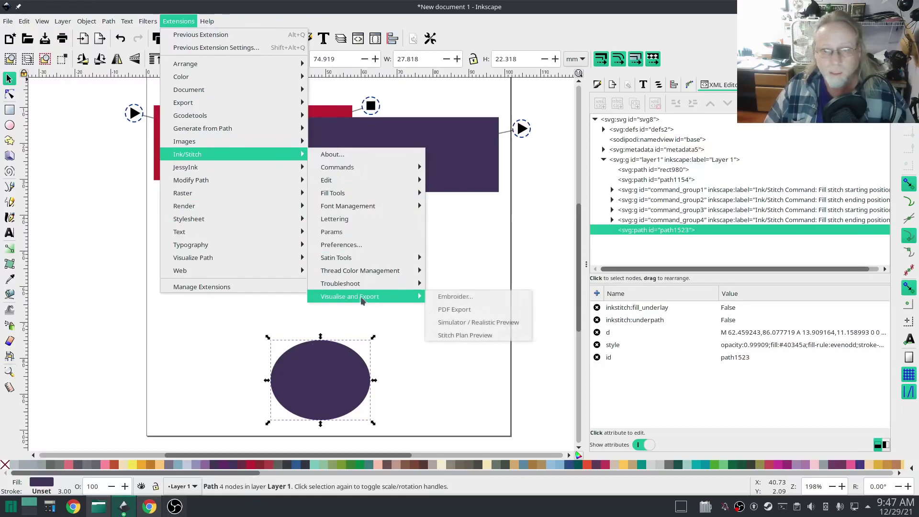
pyautogui.click(452, 321)
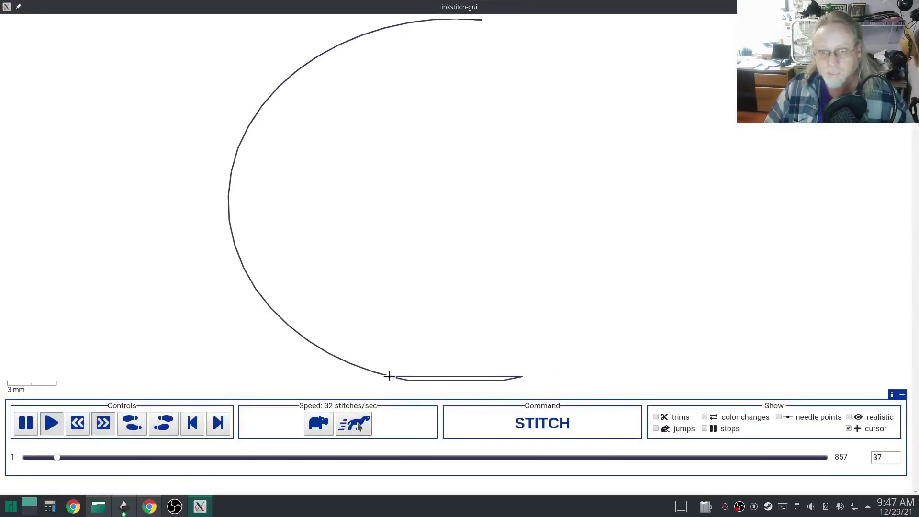
pyautogui.click(359, 426)
pyautogui.click(359, 426)
pyautogui.click(359, 427)
pyautogui.click(359, 426)
pyautogui.click(359, 426)
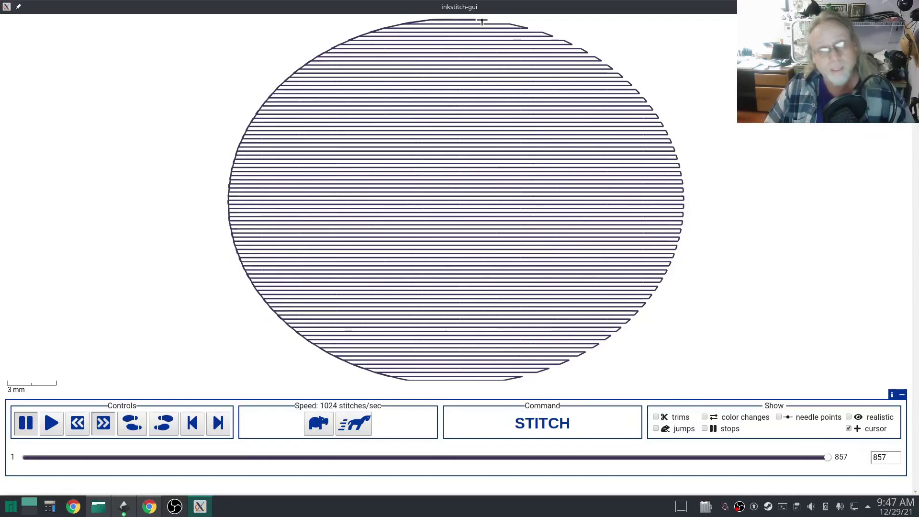
pyautogui.press('Escape')
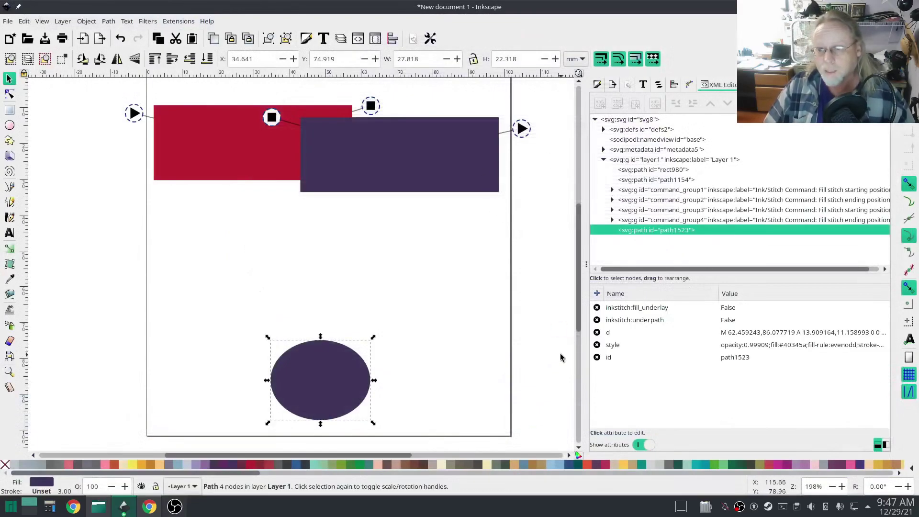
# Add the embroider_end_row_spacing_mm attribute with value 2 to the ellipse's XML node
pyautogui.click(659, 308)
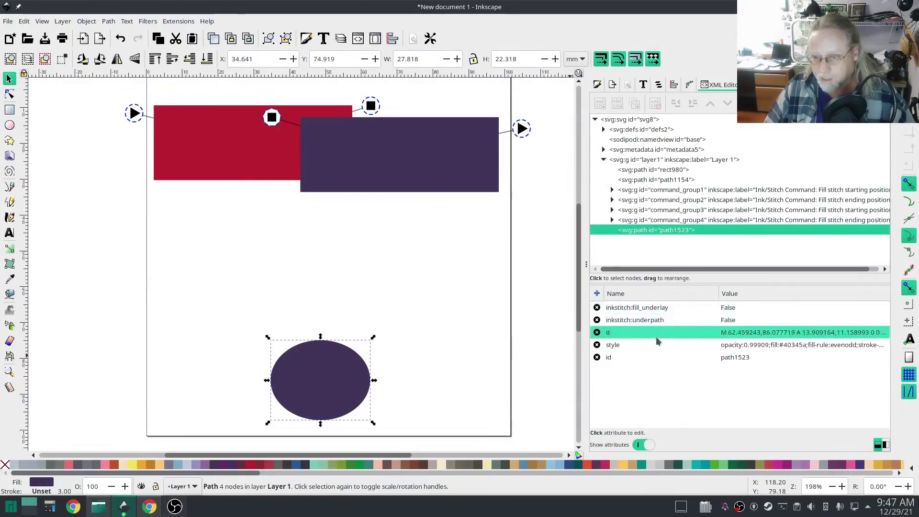
pyautogui.click(597, 294)
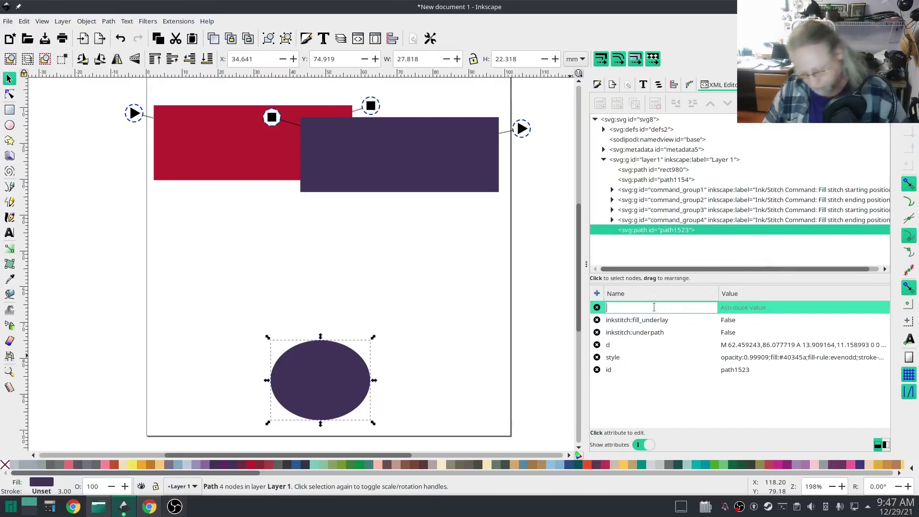
pyautogui.write('embroider_end_row_spacing_mm')
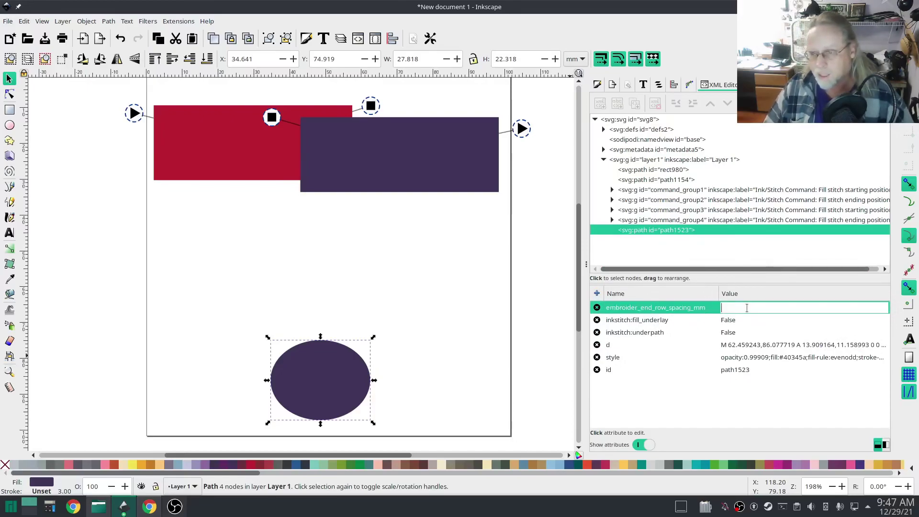
pyautogui.write('2')
pyautogui.press('Return')
pyautogui.click(524, 257)
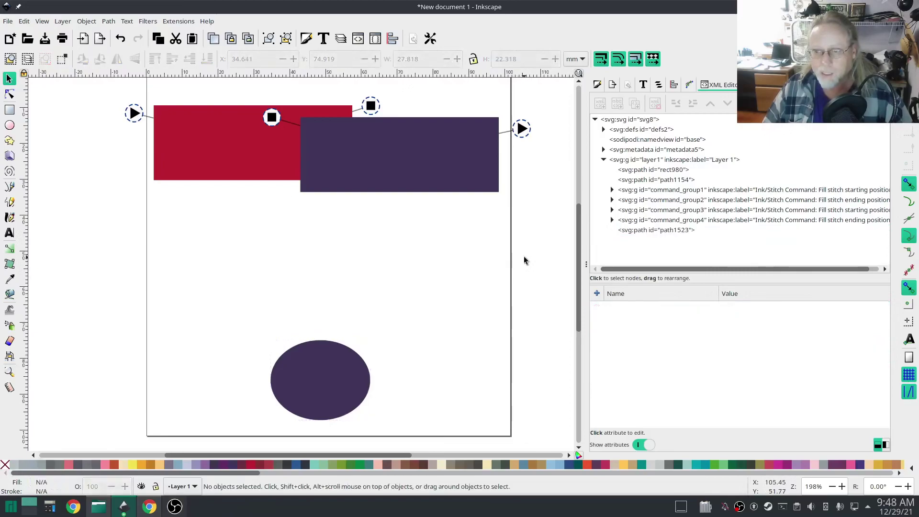
pyautogui.click(667, 231)
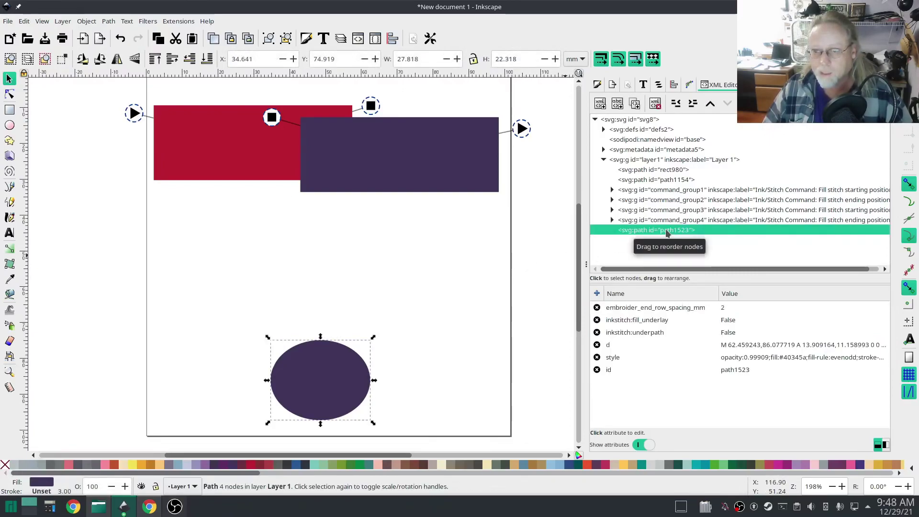
# Apply the ellipse's Ink/Stitch Params, previewing 273 stitches with widening rows
pyautogui.click(178, 21)
pyautogui.moveTo(239, 154)
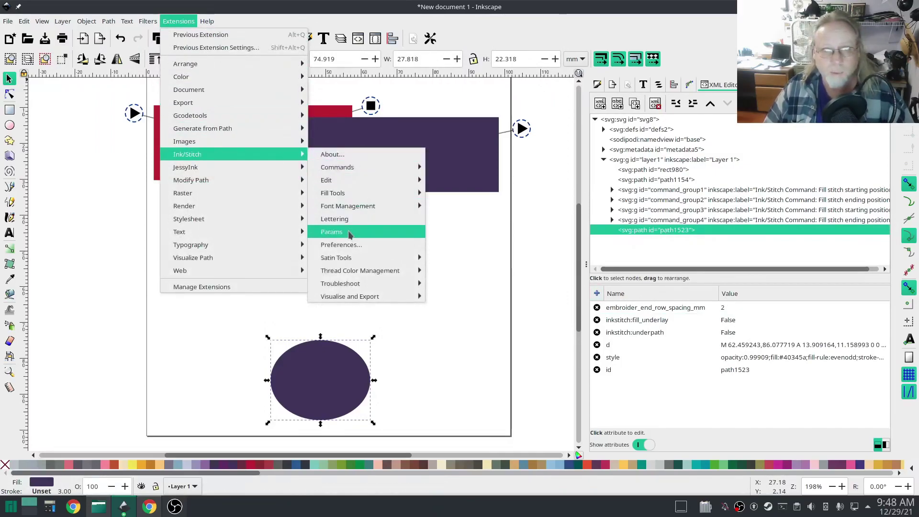
pyautogui.click(348, 232)
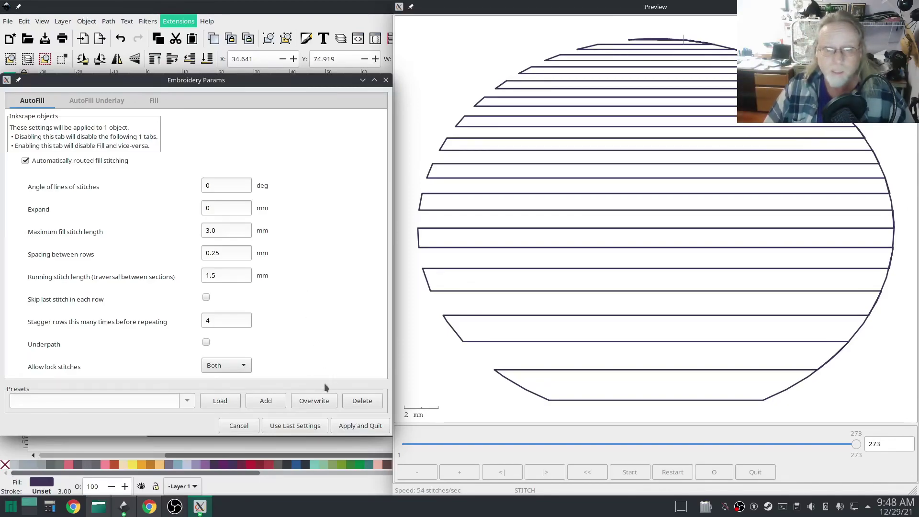
pyautogui.click(350, 426)
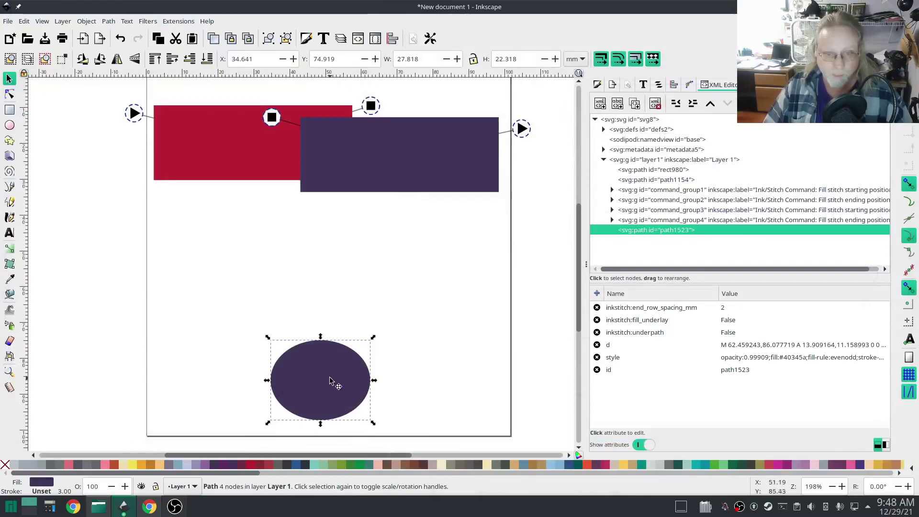
# Move the ellipse up, attach fill stitch start and end markers, and nudge the start marker right
pyautogui.moveTo(330, 378); pyautogui.dragTo(318, 284)
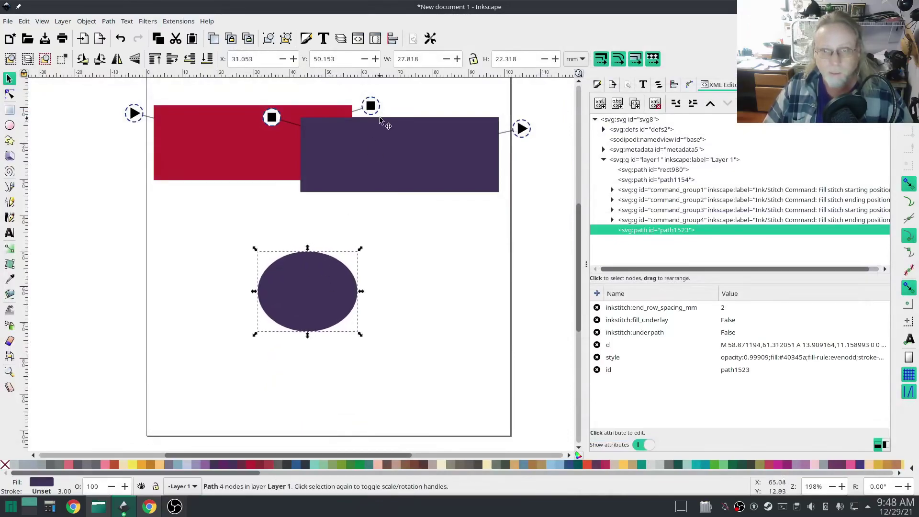
pyautogui.click(178, 21)
pyautogui.moveTo(268, 154)
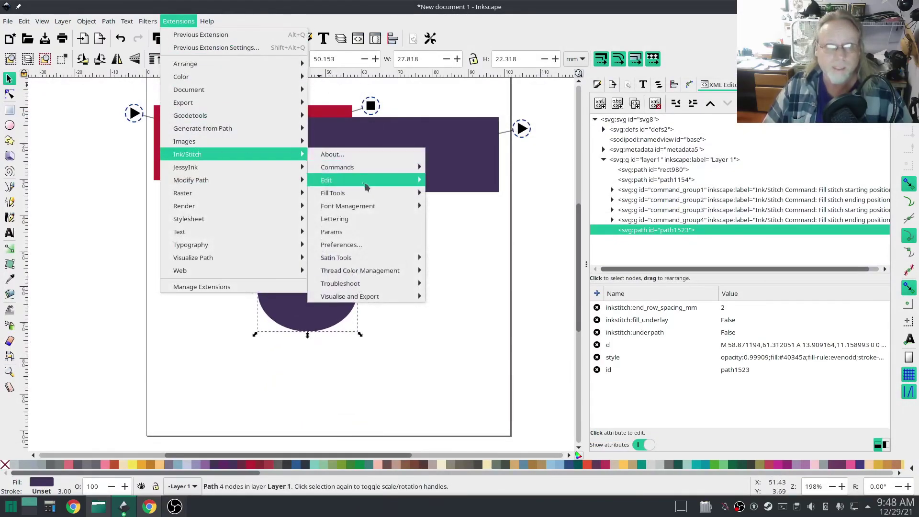
pyautogui.moveTo(374, 167)
pyautogui.click(474, 194)
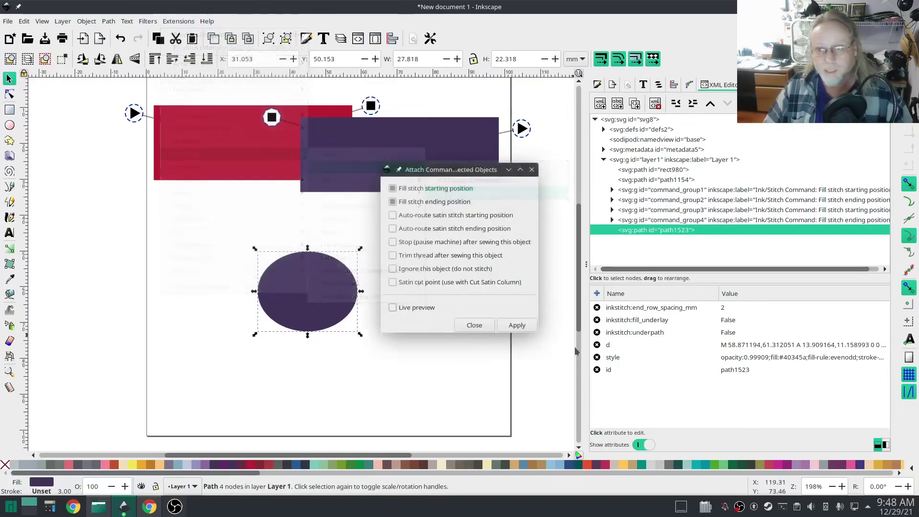
pyautogui.click(530, 329)
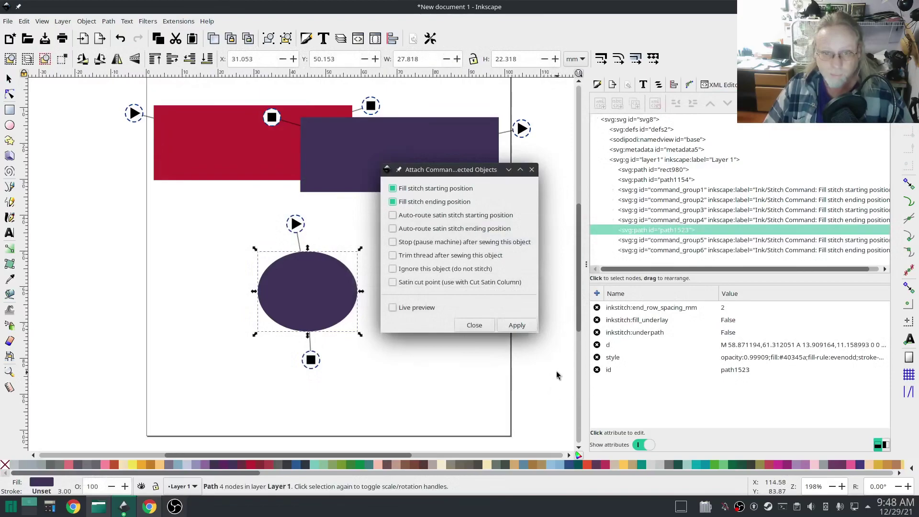
pyautogui.moveTo(294, 226); pyautogui.dragTo(308, 223)
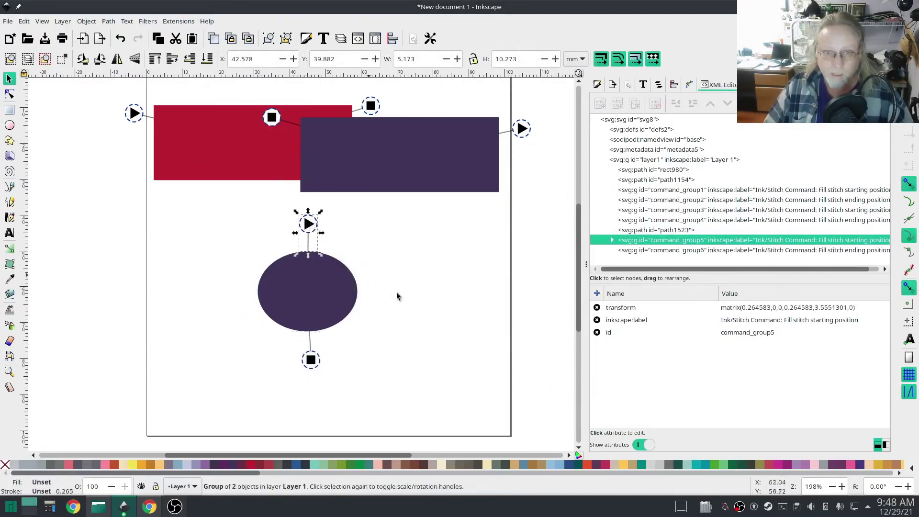
pyautogui.click(539, 320)
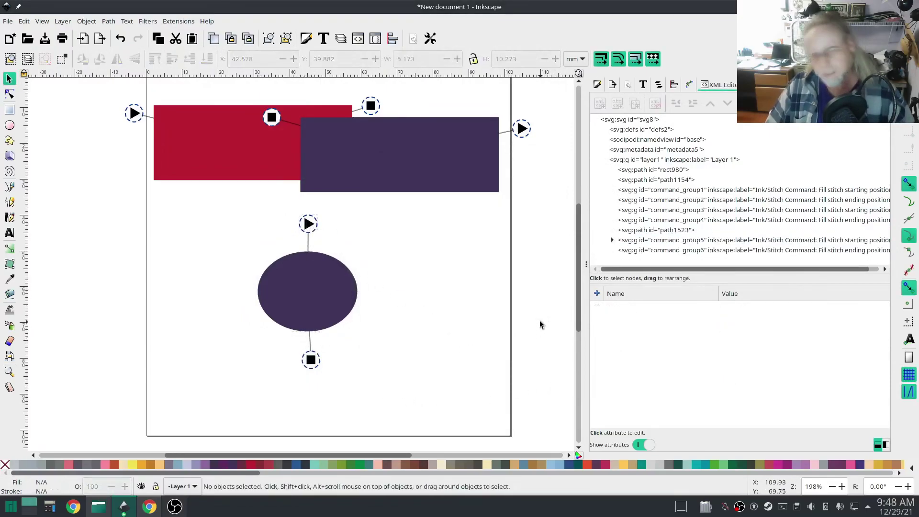
pyautogui.click(179, 21)
pyautogui.moveTo(217, 153)
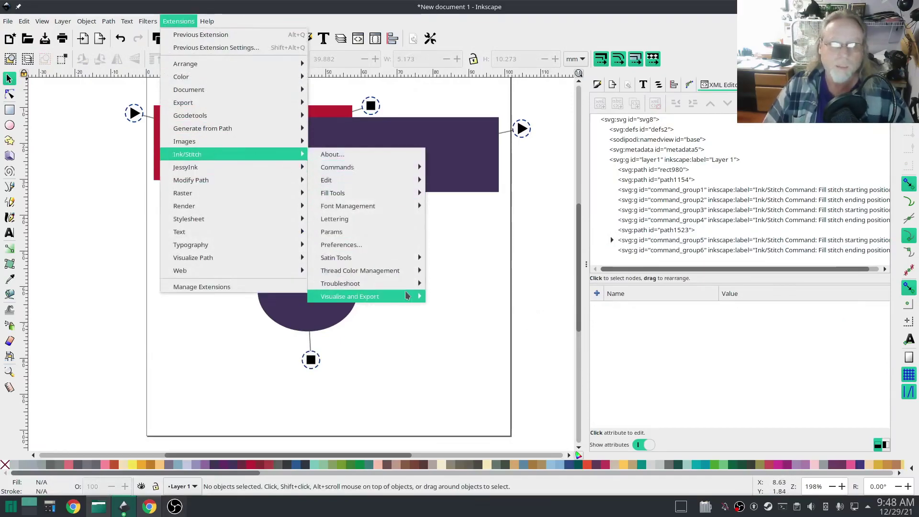
pyautogui.moveTo(364, 297)
pyautogui.click(476, 324)
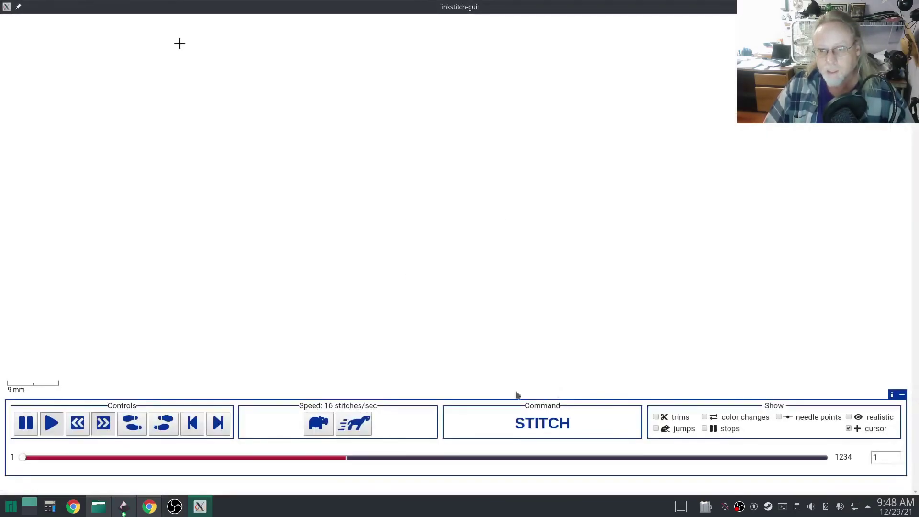
pyautogui.click(355, 424)
pyautogui.click(354, 423)
pyautogui.click(352, 426)
pyautogui.click(353, 426)
pyautogui.click(353, 424)
pyautogui.click(354, 424)
pyautogui.click(354, 424)
pyautogui.click(353, 424)
pyautogui.click(353, 424)
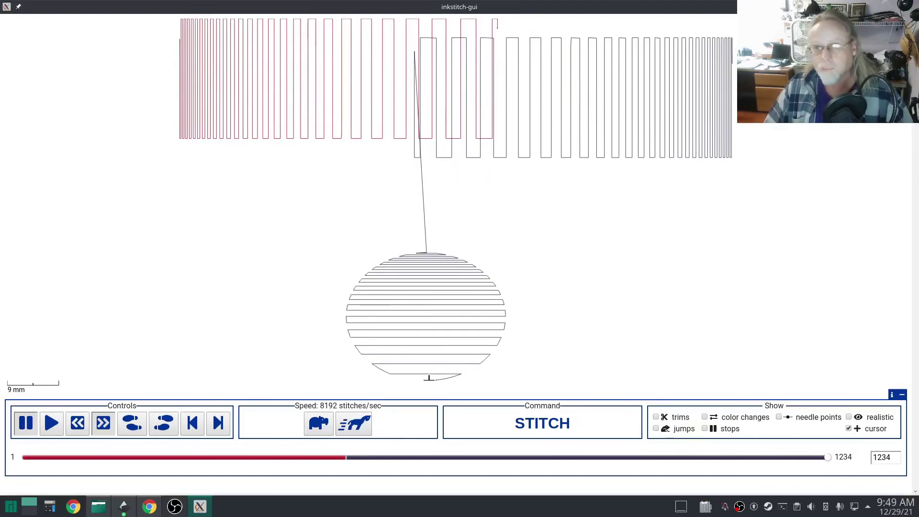
pyautogui.hotkey('alt', 'F4')
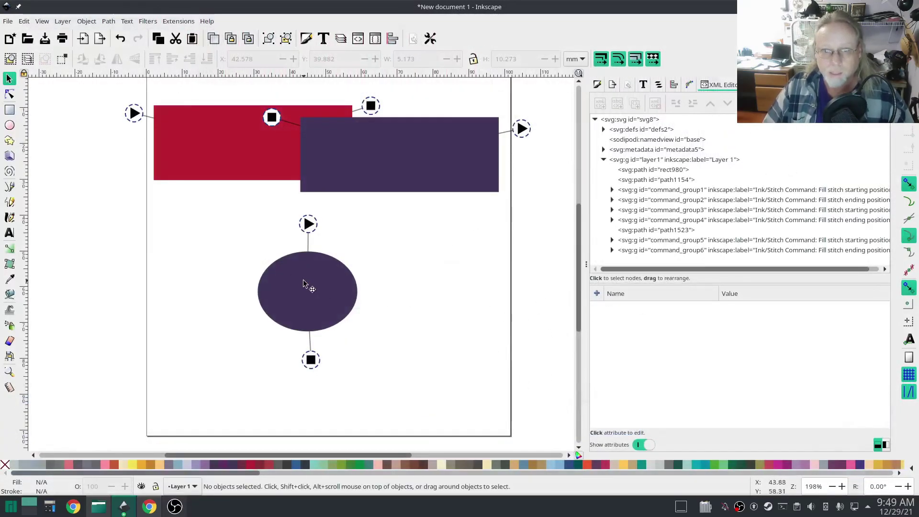
# Fill the ellipse dark green, duplicate it, drag the copy lower, and give it a lighter green fill
pyautogui.click(305, 284)
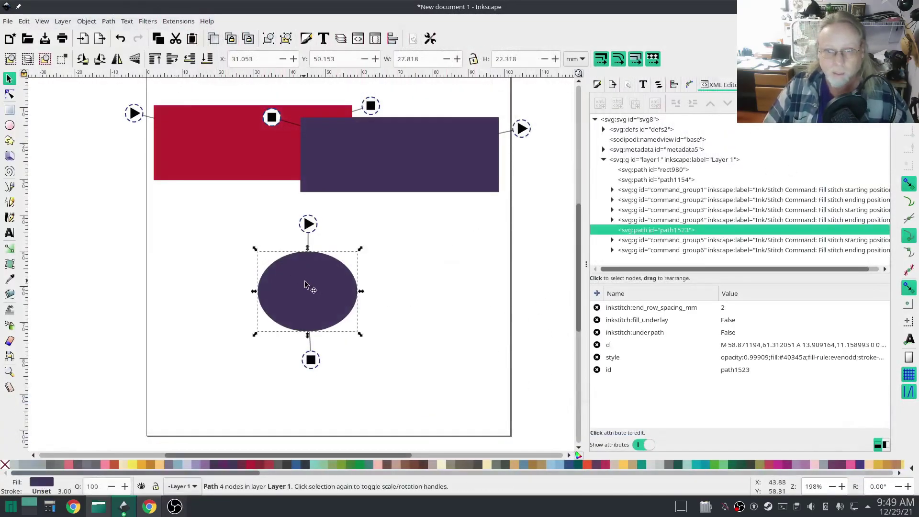
pyautogui.click(357, 465)
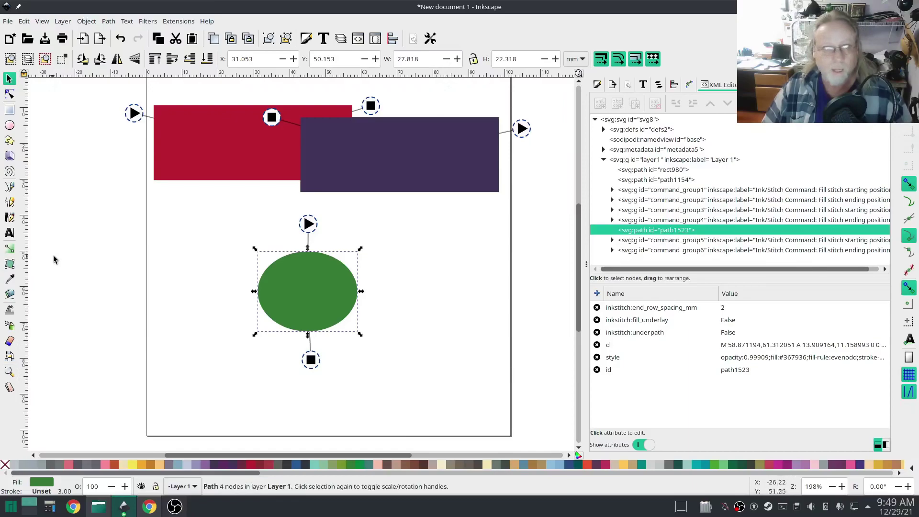
pyautogui.hotkey('ctrl', 'd')
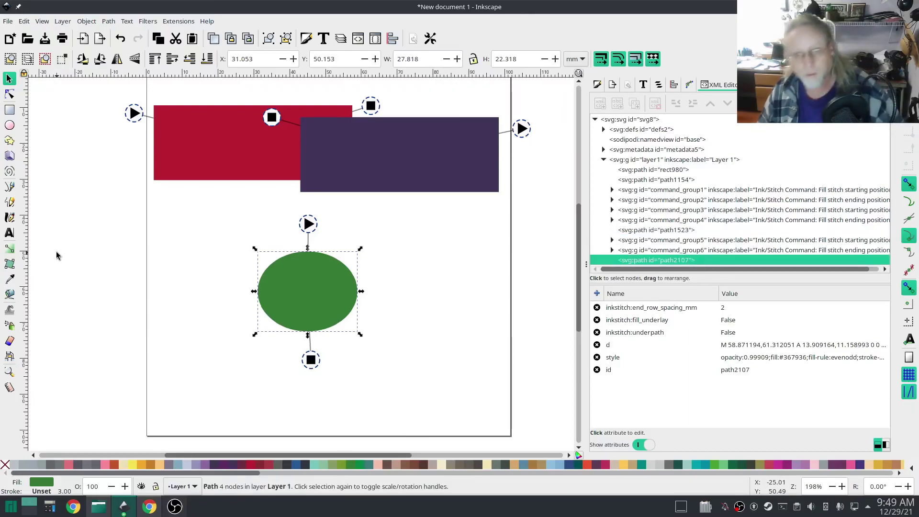
pyautogui.moveTo(317, 290); pyautogui.dragTo(317, 343)
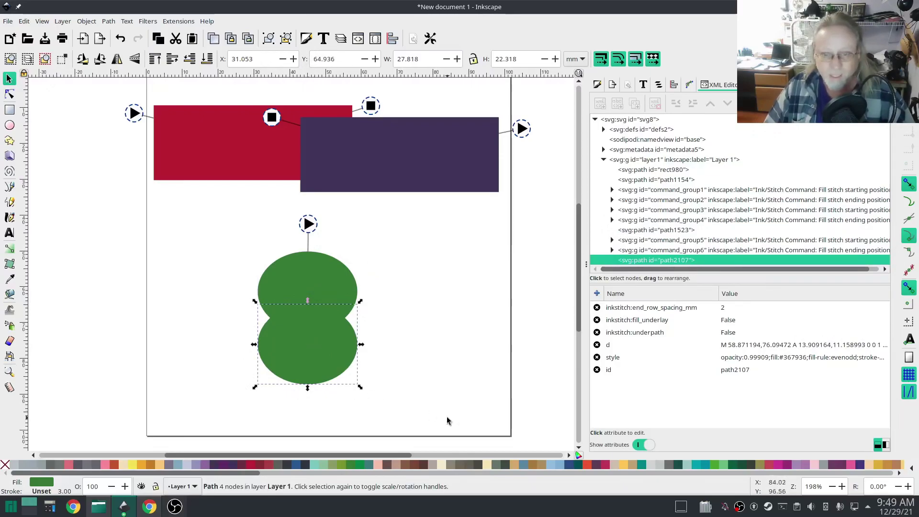
pyautogui.click(342, 466)
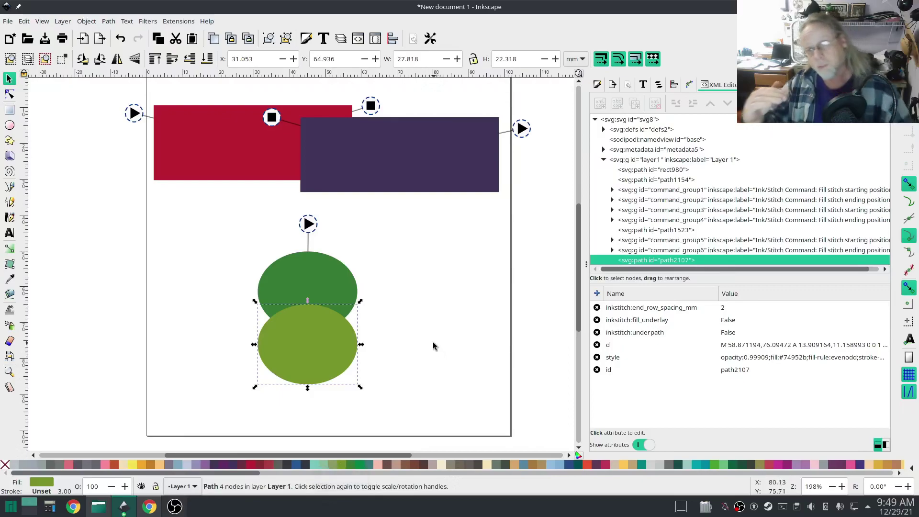
# In the lower ellipse's Ink/Stitch Params, put a minus before the stitch line angle value
pyautogui.click(178, 21)
pyautogui.moveTo(230, 154)
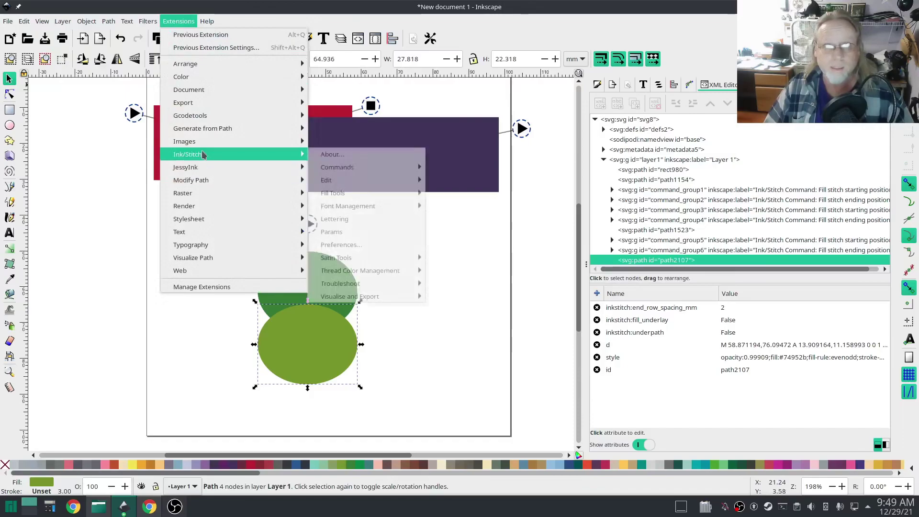
pyautogui.click(348, 224)
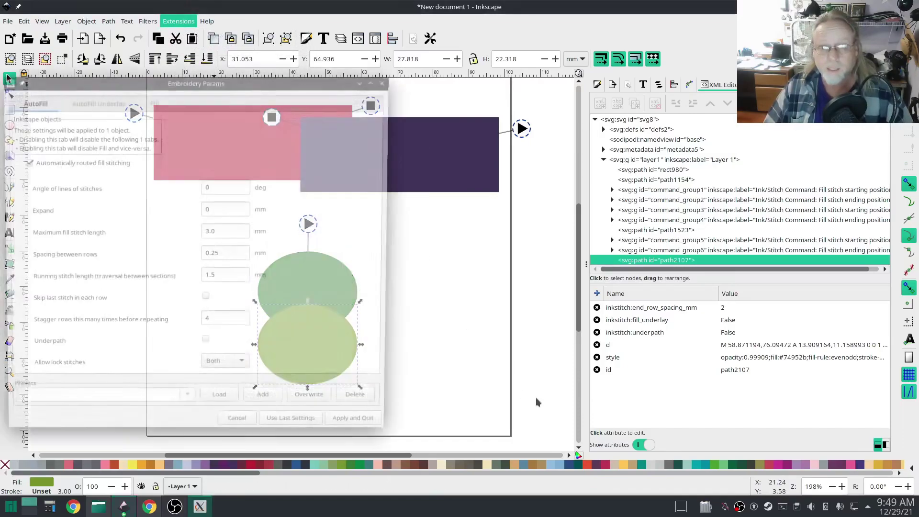
pyautogui.click(208, 186)
pyautogui.write('-')
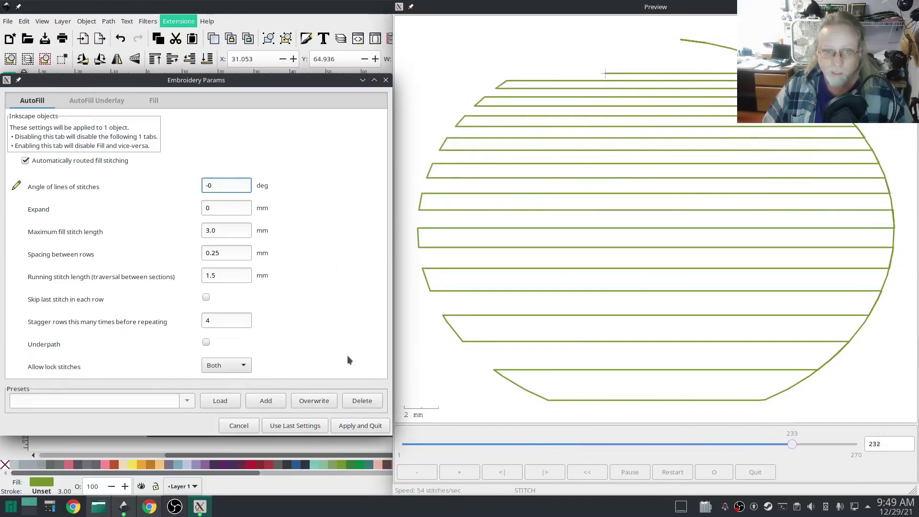
# Apply the -0 stitch angle to the lower ellipse
pyautogui.click(360, 425)
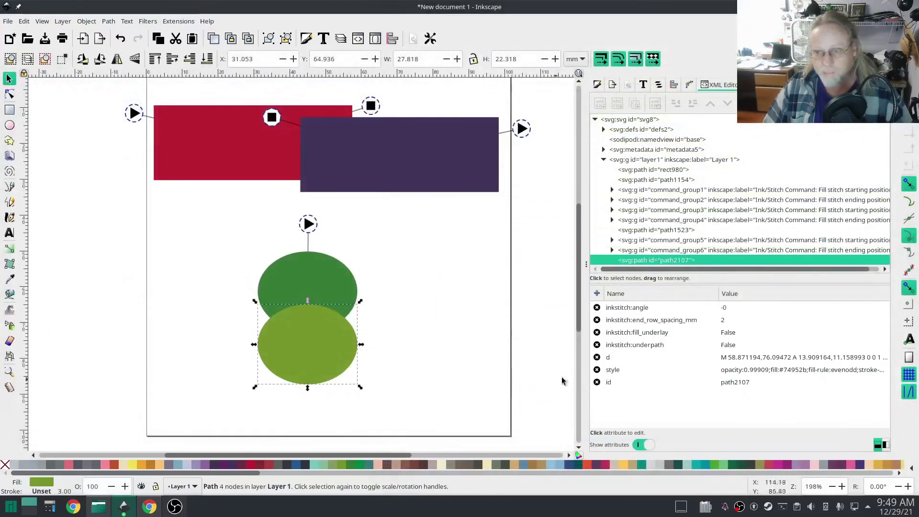
pyautogui.click(610, 346)
pyautogui.click(179, 22)
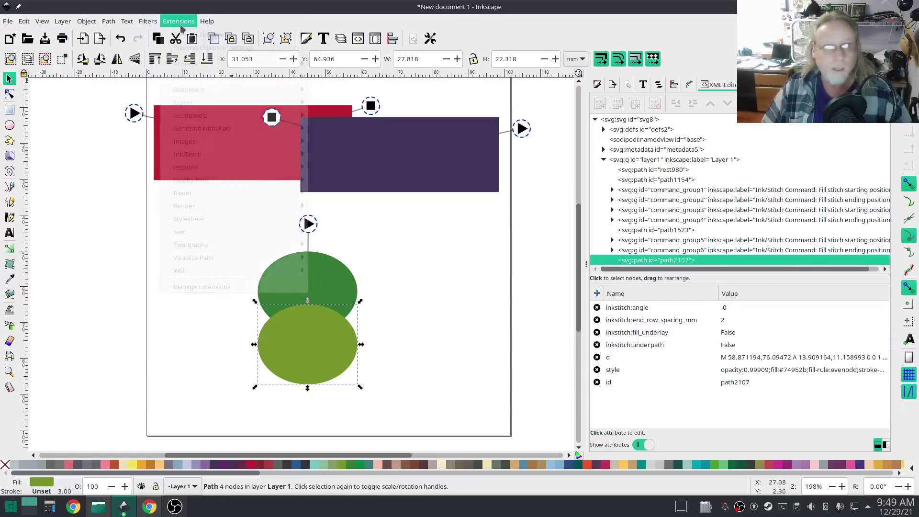
pyautogui.click(87, 173)
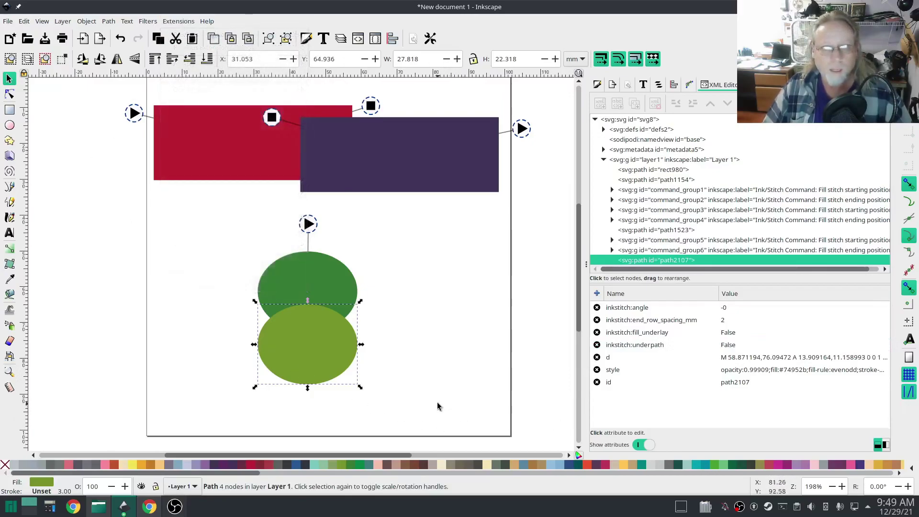
# Select both green ellipses and run the Ink/Stitch Simulator at increased speed
pyautogui.moveTo(437, 406); pyautogui.dragTo(216, 209)
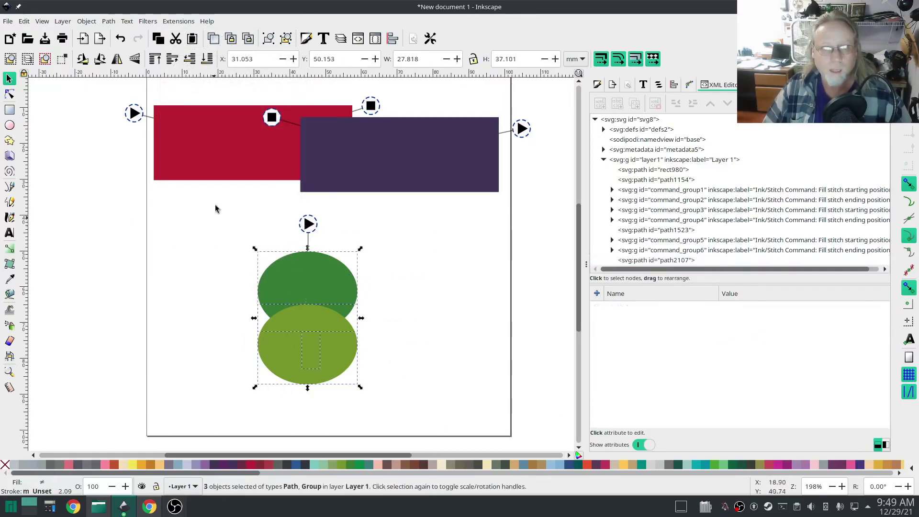
pyautogui.click(174, 20)
pyautogui.moveTo(221, 155)
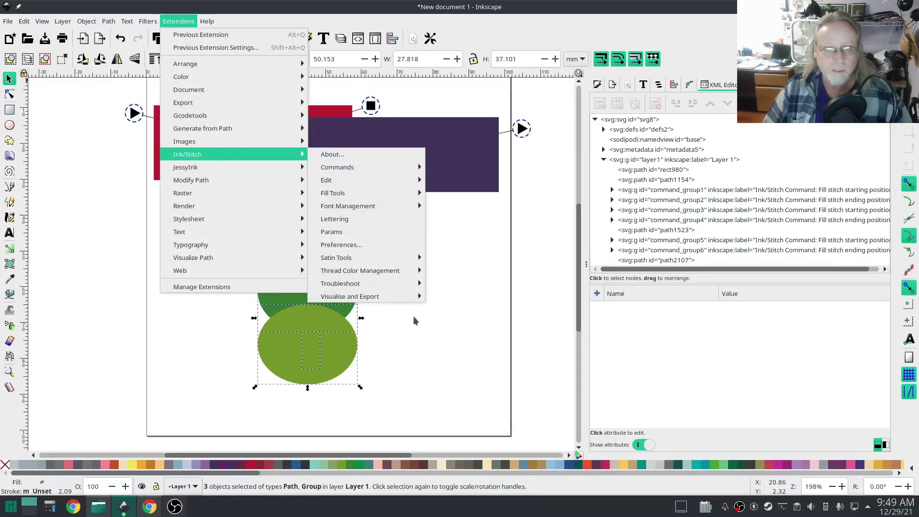
pyautogui.moveTo(407, 297)
pyautogui.click(455, 322)
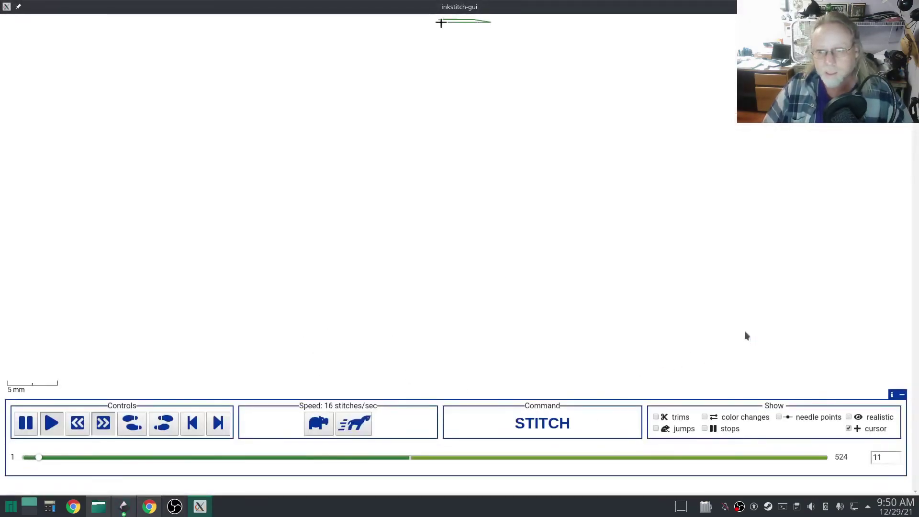
pyautogui.click(354, 423)
pyautogui.click(355, 424)
pyautogui.click(354, 423)
pyautogui.click(354, 424)
pyautogui.click(354, 423)
pyautogui.click(354, 424)
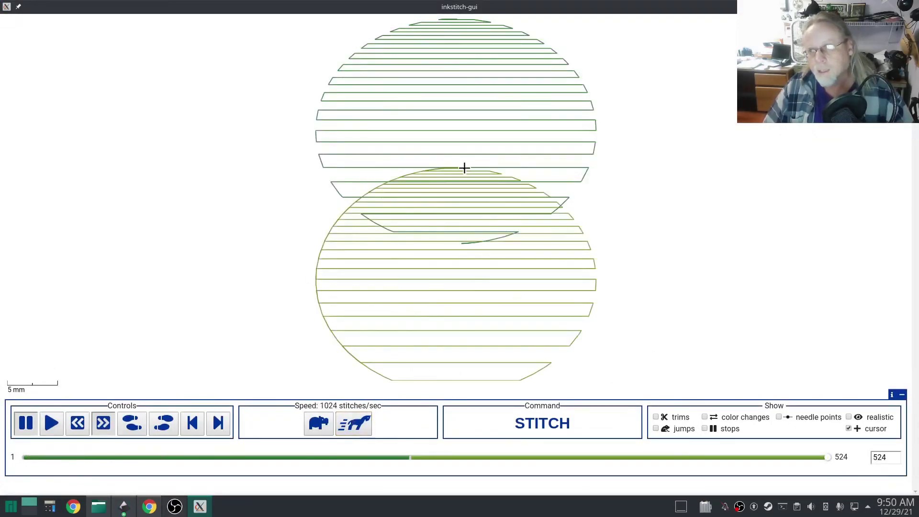
# Close the simulator and set the lower ellipse's fill stitch angle to 180 degrees
pyautogui.press('q')
pyautogui.click(544, 282)
pyautogui.click(348, 283)
pyautogui.hotkey('ctrl', 'shift', 'p')
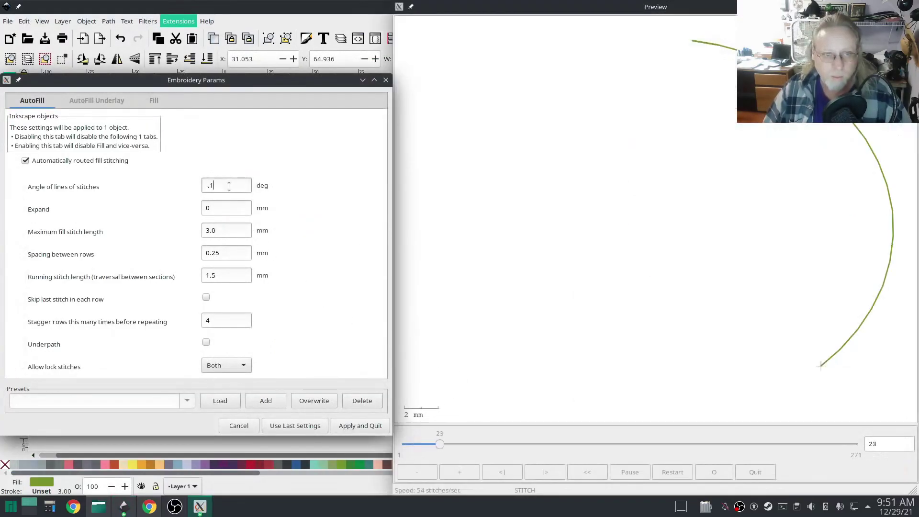
pyautogui.moveTo(231, 186); pyautogui.dragTo(191, 186)
pyautogui.write('10')
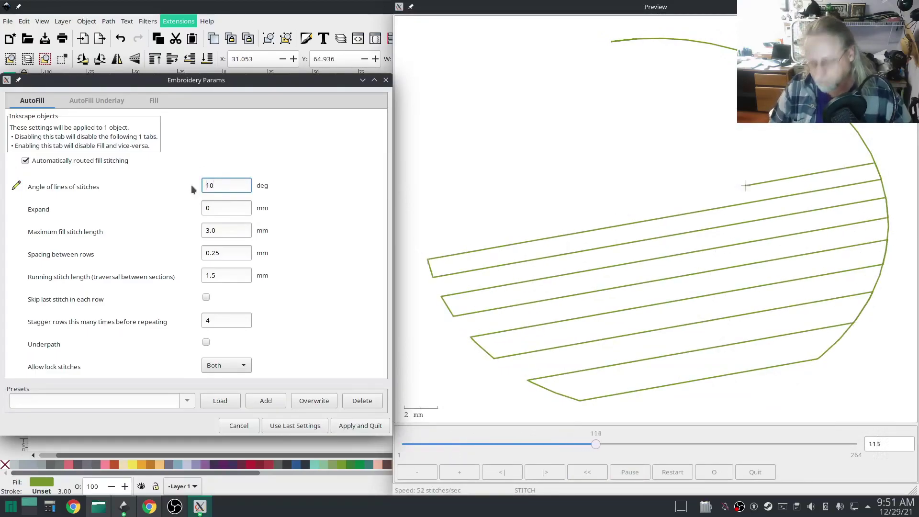
pyautogui.press('Home')
pyautogui.write('-')
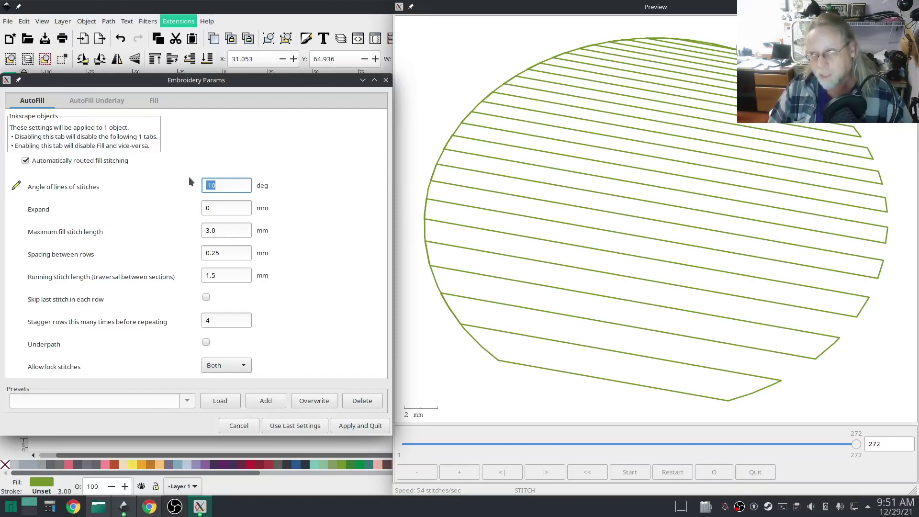
pyautogui.write('180')
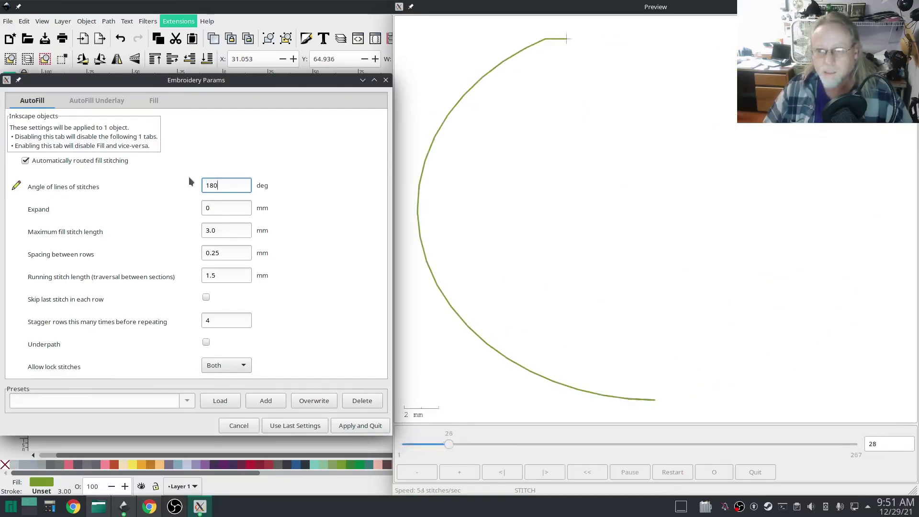
pyautogui.click(367, 428)
# Trim the upper dark green ellipse's fill stitch angle back to 0 in Ink/Stitch Params
pyautogui.click(438, 347)
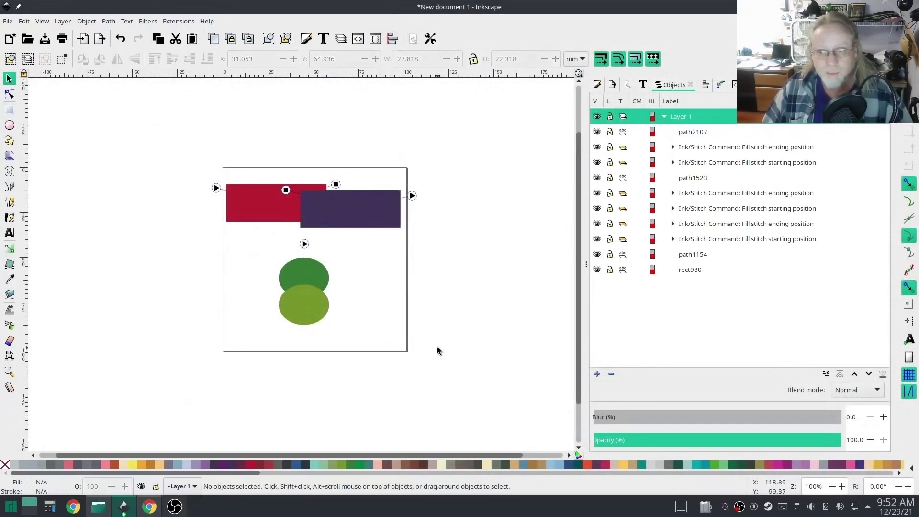
pyautogui.click(311, 271)
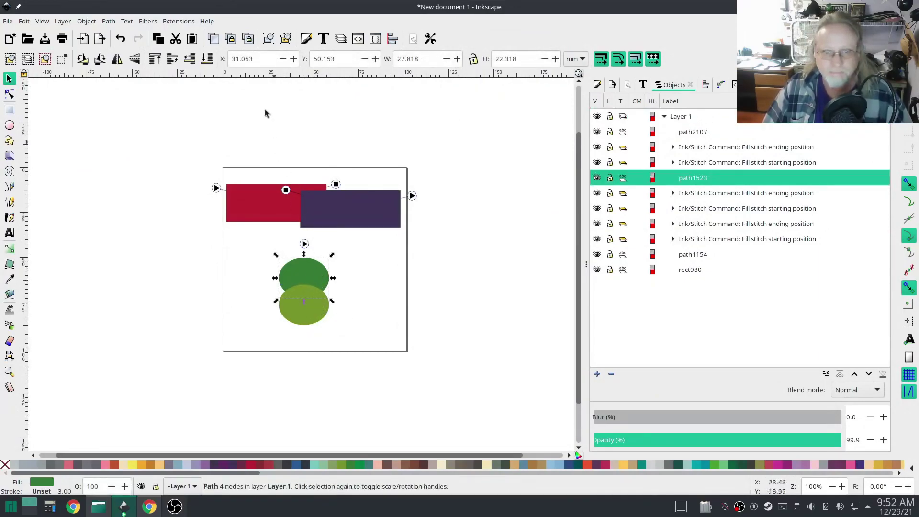
pyautogui.click(169, 22)
pyautogui.moveTo(230, 154)
pyautogui.click(537, 376)
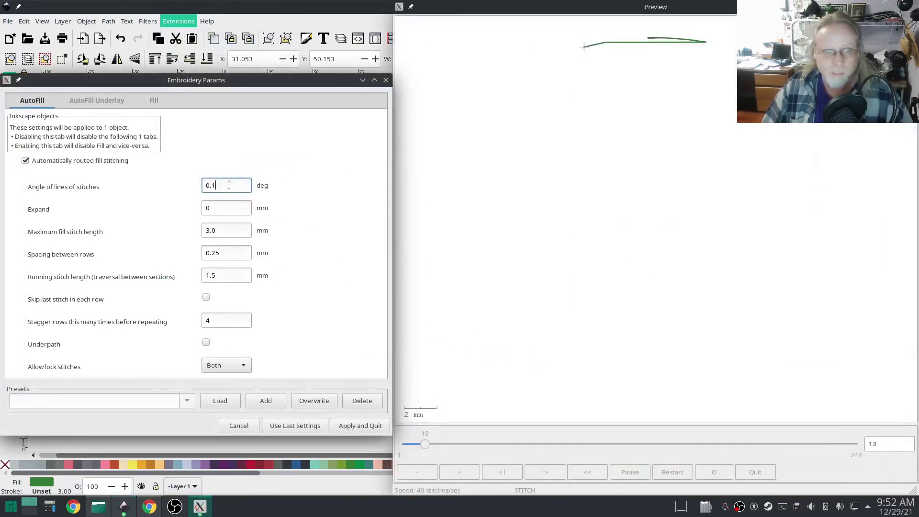
pyautogui.click(230, 186)
pyautogui.press('BackSpace')
pyautogui.press('BackSpace')
pyautogui.click(358, 425)
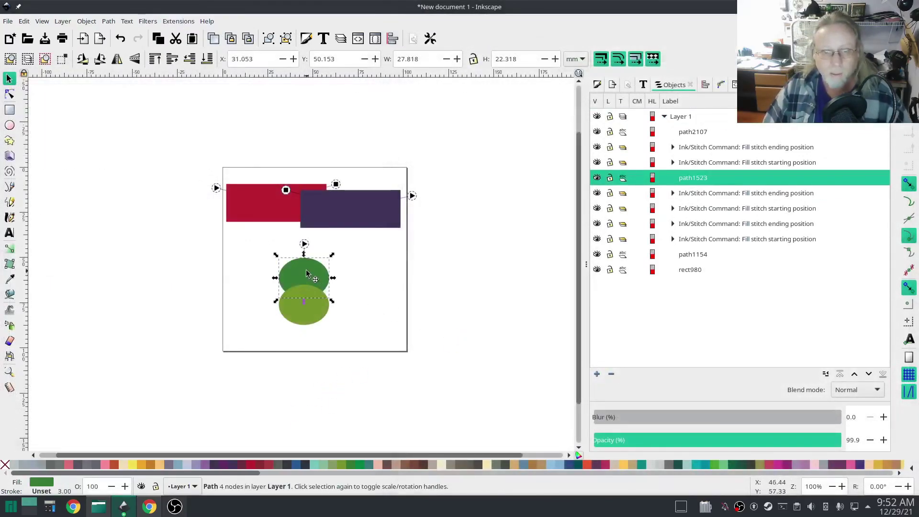
pyautogui.click(480, 315)
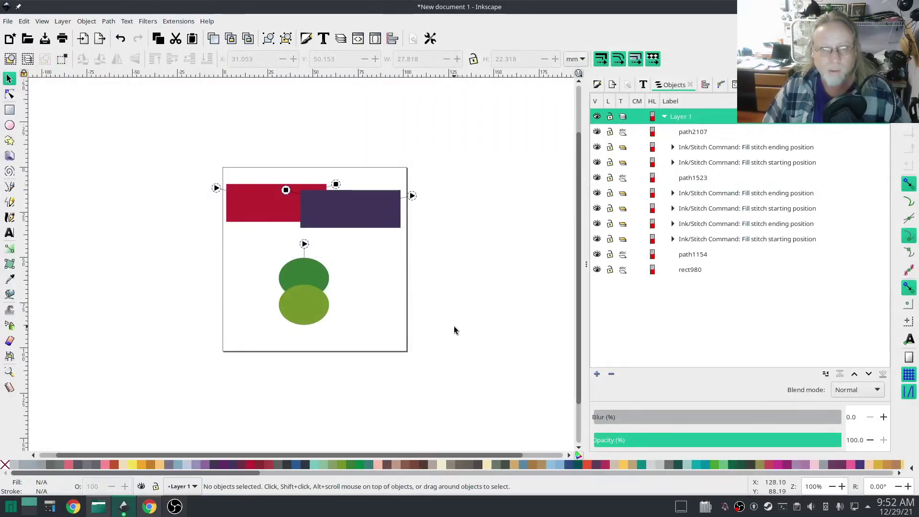
pyautogui.click(173, 22)
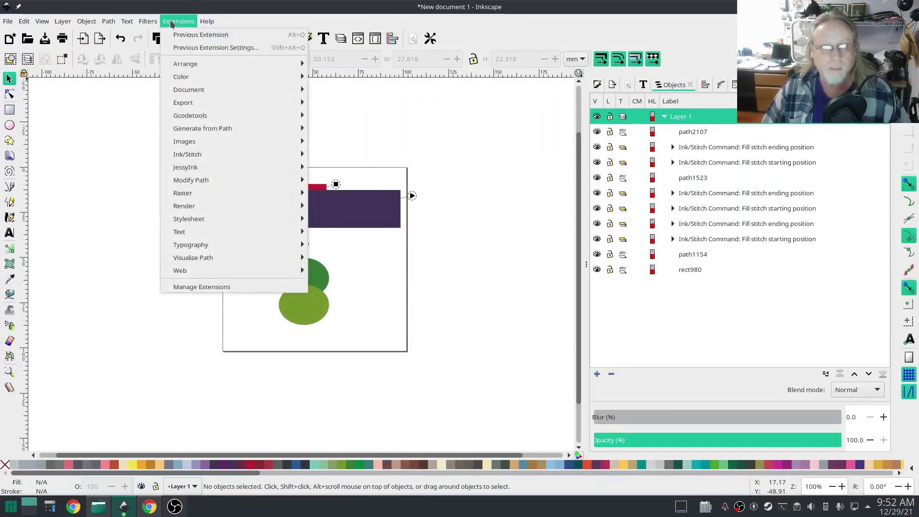
pyautogui.moveTo(184, 155)
pyautogui.moveTo(355, 297)
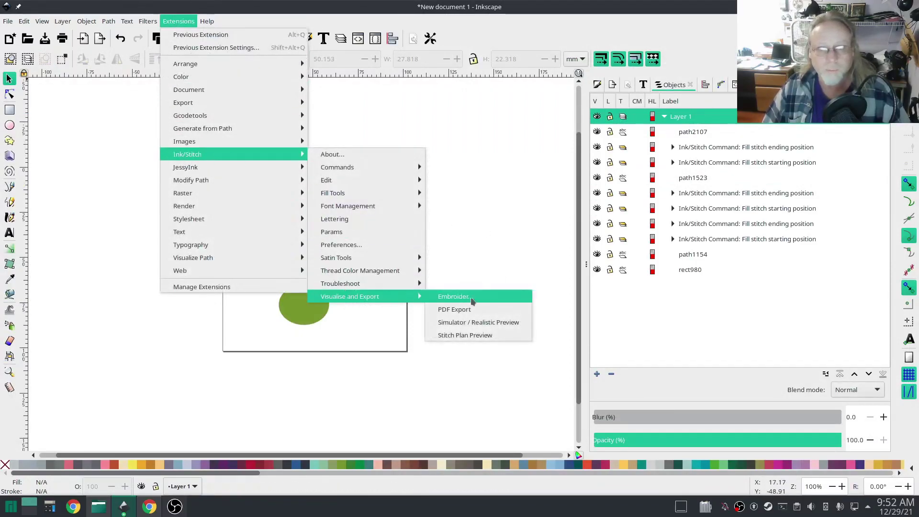
pyautogui.click(494, 322)
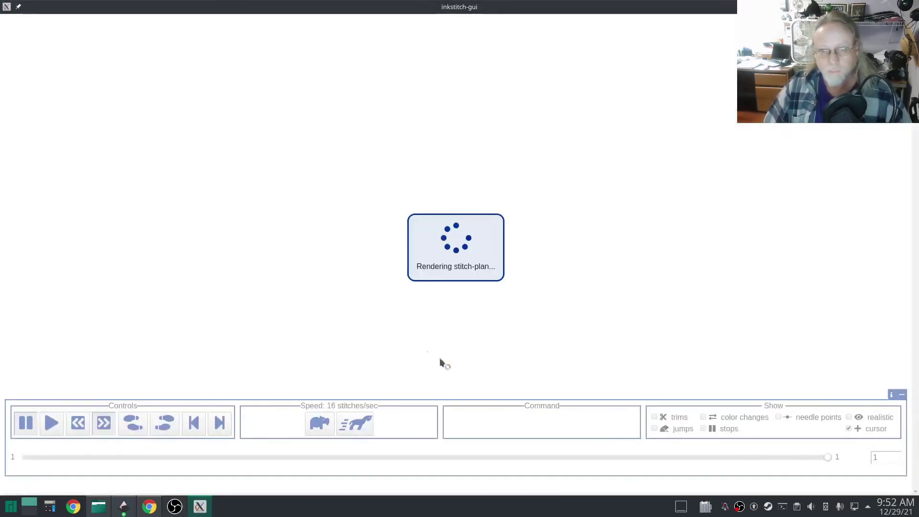
pyautogui.click(357, 427)
pyautogui.click(357, 426)
pyautogui.click(356, 426)
pyautogui.click(356, 426)
pyautogui.click(357, 426)
pyautogui.click(356, 426)
pyautogui.click(356, 426)
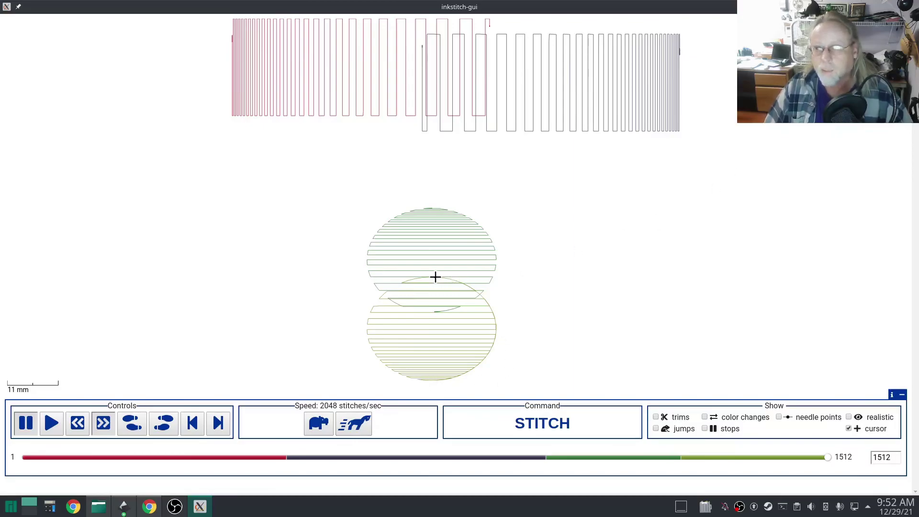
pyautogui.press('Escape')
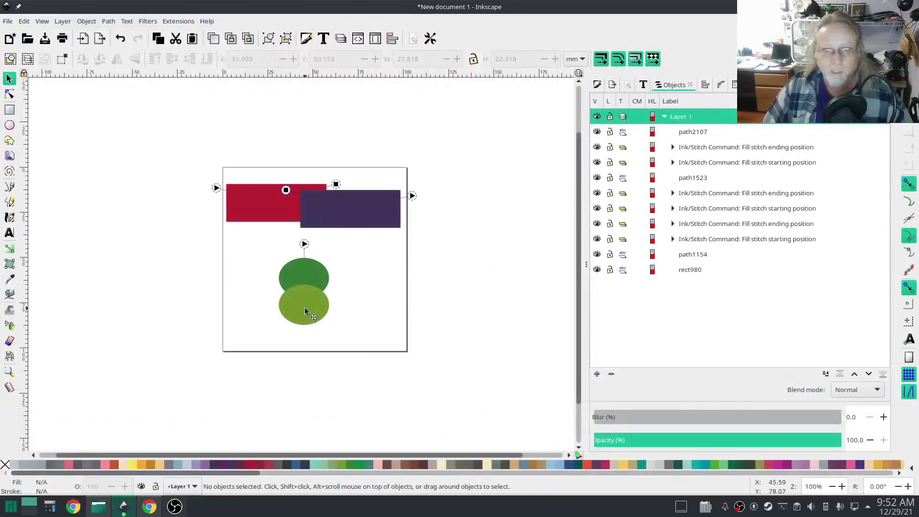
pyautogui.click(305, 312)
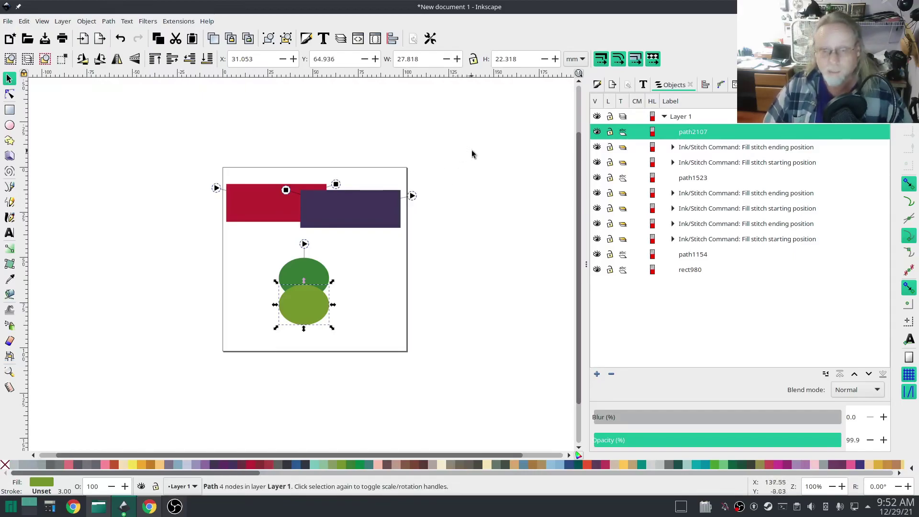
# Attach fill stitch start and end commands to the light green ellipse
pyautogui.click(177, 22)
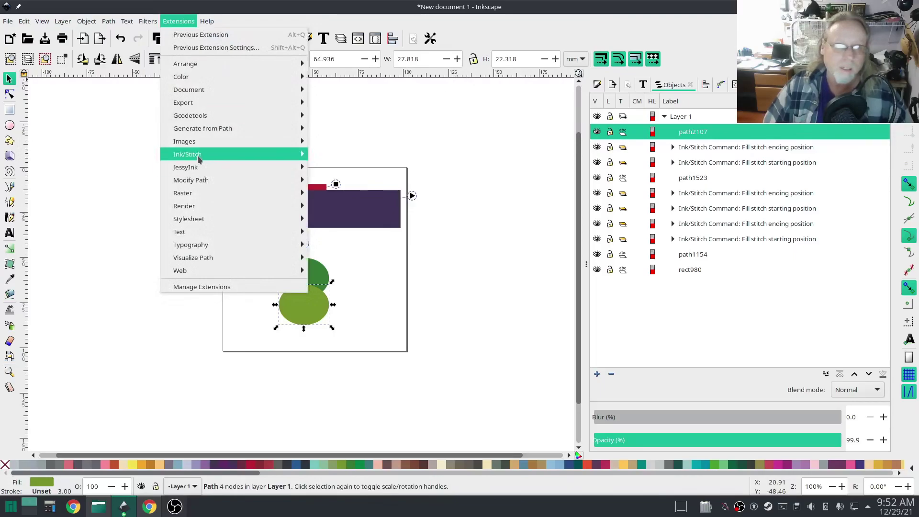
pyautogui.moveTo(199, 154)
pyautogui.moveTo(360, 169)
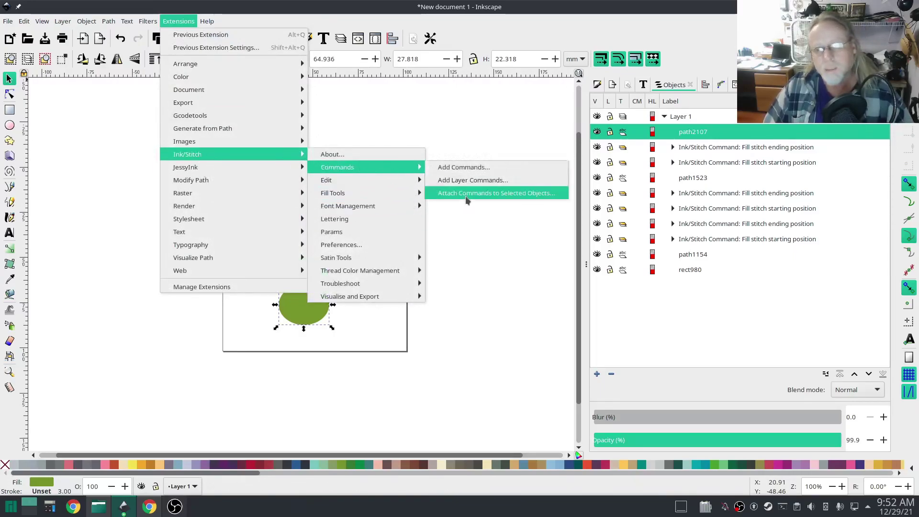
pyautogui.click(489, 193)
pyautogui.click(517, 329)
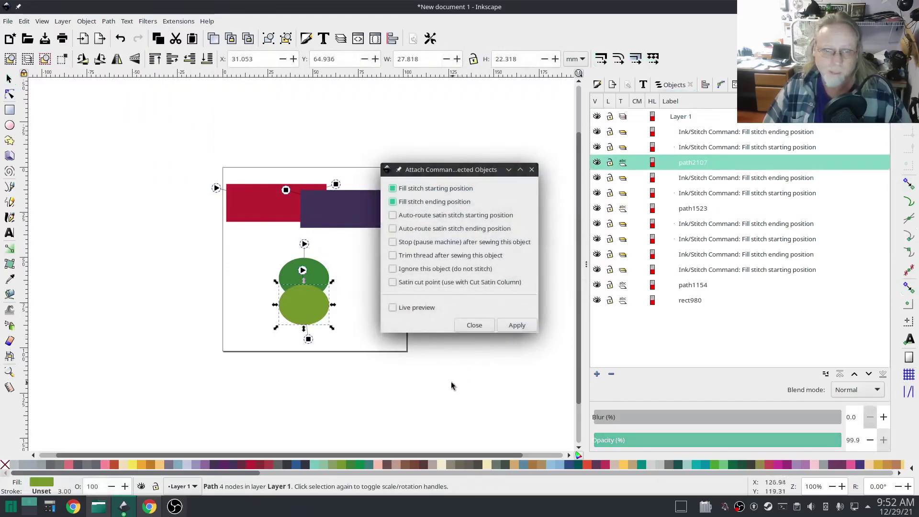
# Enlarge the dark green and light green ellipses with their corner handles
pyautogui.click(320, 273)
pyautogui.moveTo(332, 258); pyautogui.dragTo(362, 244)
pyautogui.click(320, 319)
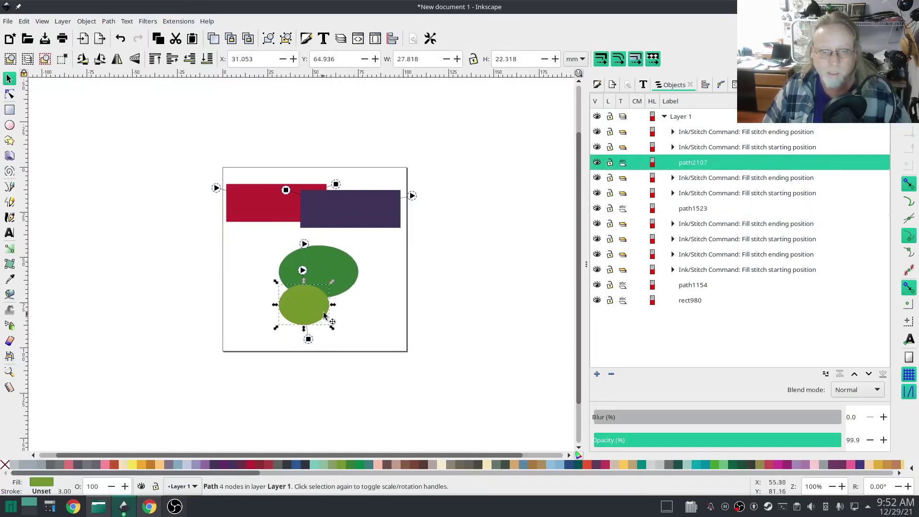
pyautogui.moveTo(333, 330); pyautogui.dragTo(363, 345)
pyautogui.click(469, 331)
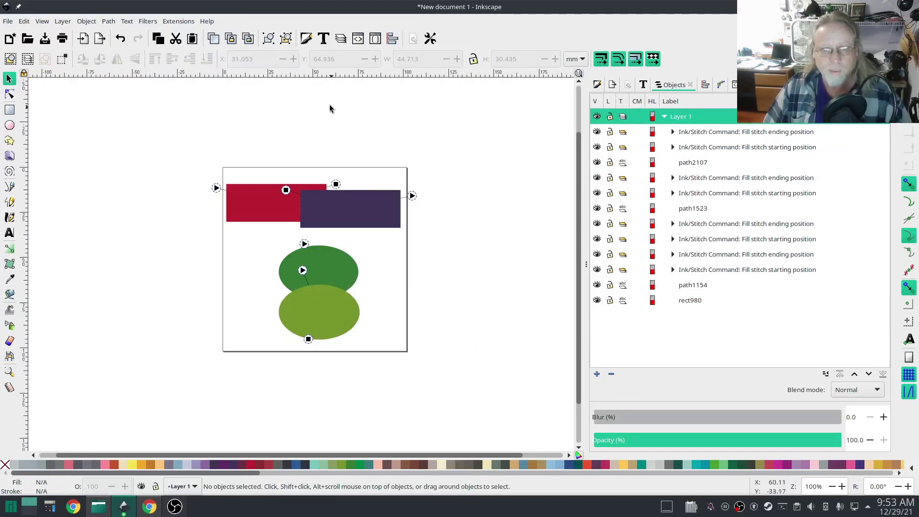
pyautogui.click(183, 21)
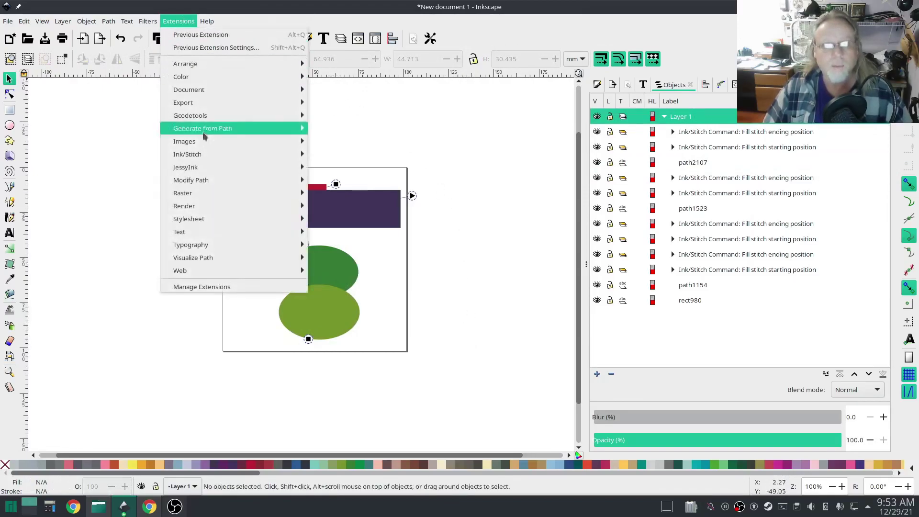
pyautogui.moveTo(230, 154)
pyautogui.moveTo(388, 298)
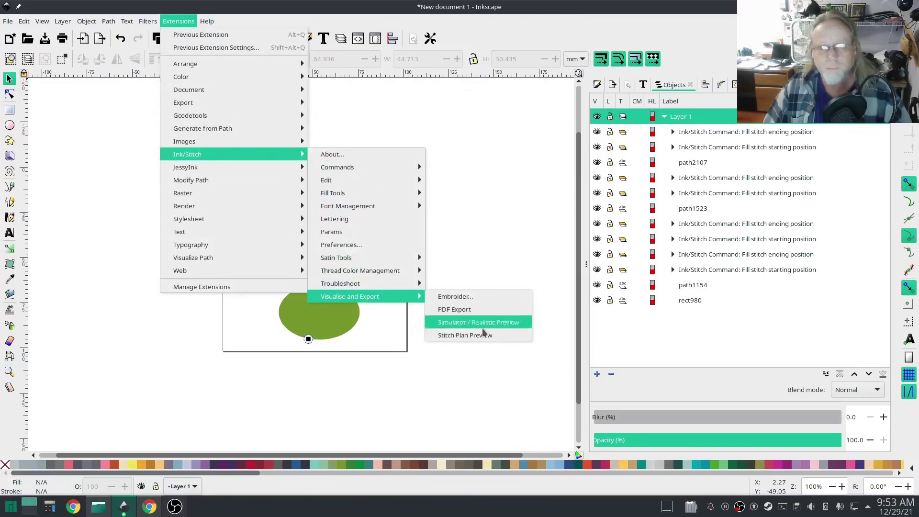
pyautogui.click(518, 322)
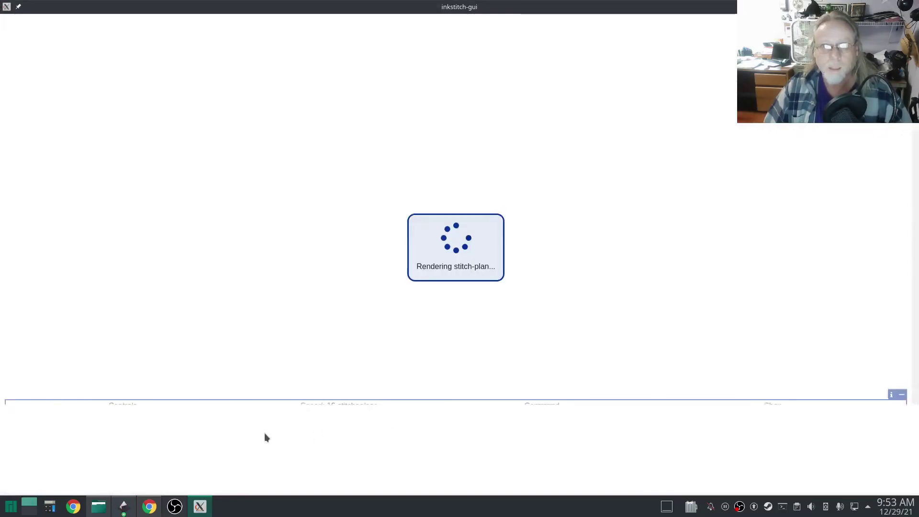
pyautogui.click(366, 426)
pyautogui.click(367, 426)
pyautogui.click(367, 426)
pyautogui.click(367, 426)
pyautogui.click(367, 427)
pyautogui.click(367, 426)
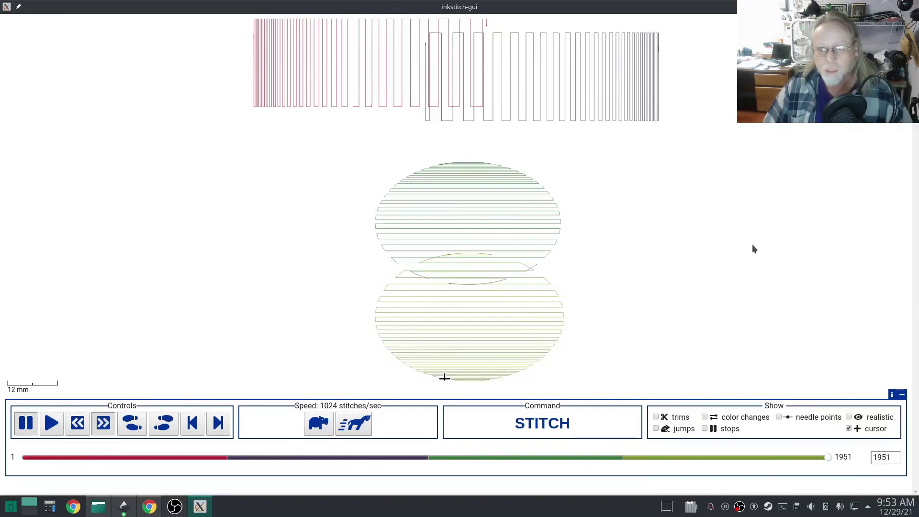
pyautogui.click(850, 417)
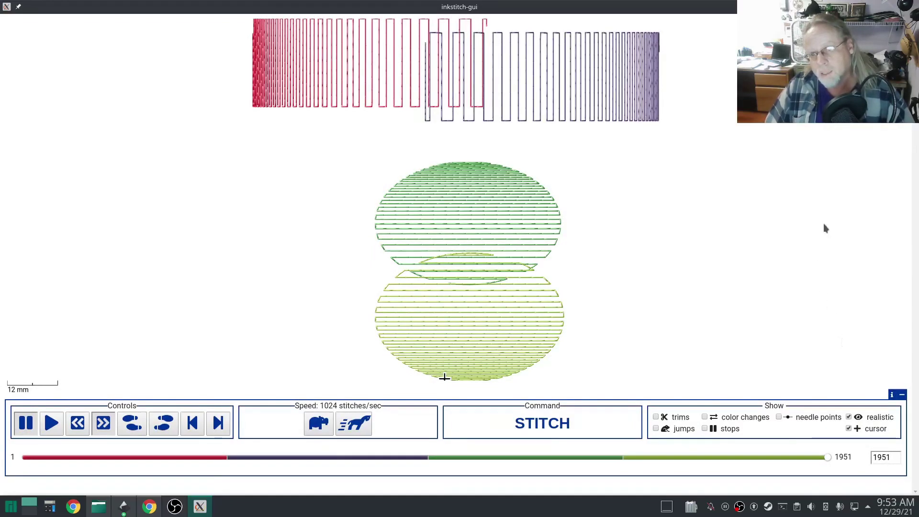
# Close the stitch simulator and zoom in on the design
pyautogui.click(912, 7)
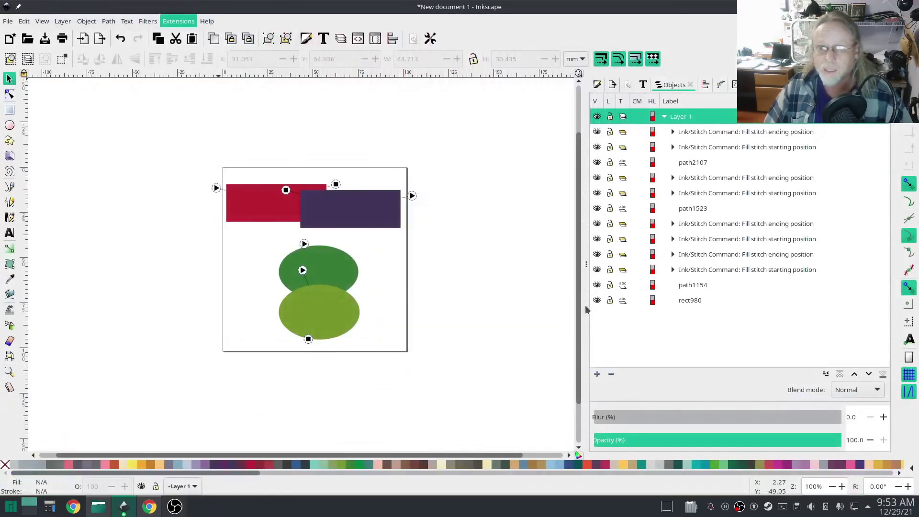
pyautogui.scroll(2, 343, 319)
pyautogui.scroll(1, 342, 319)
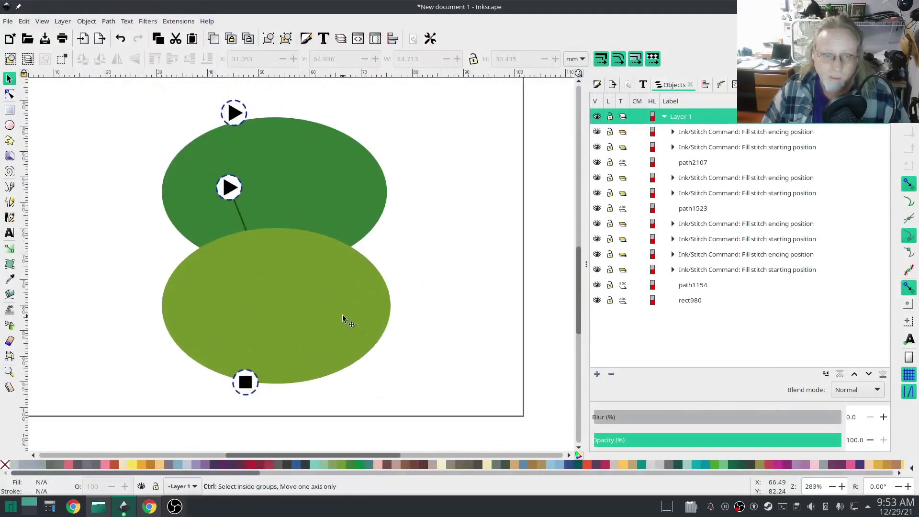
pyautogui.click(286, 303)
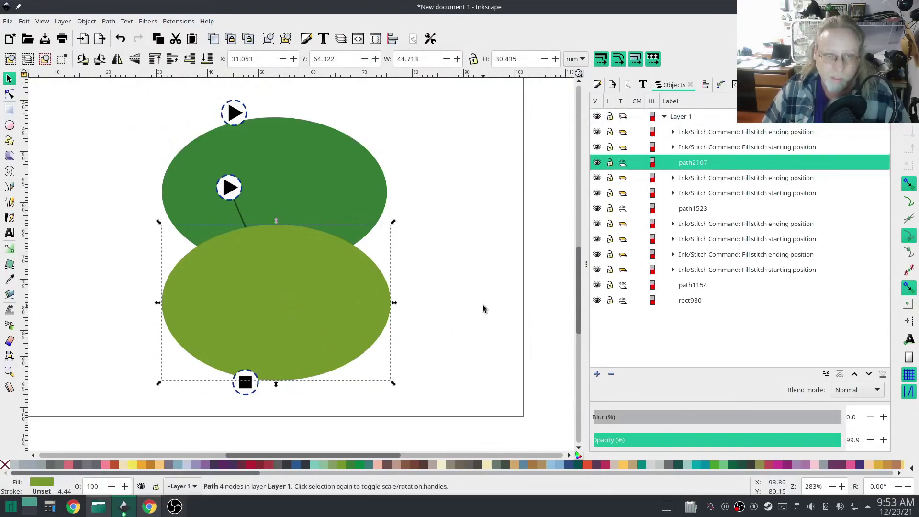
pyautogui.click(485, 308)
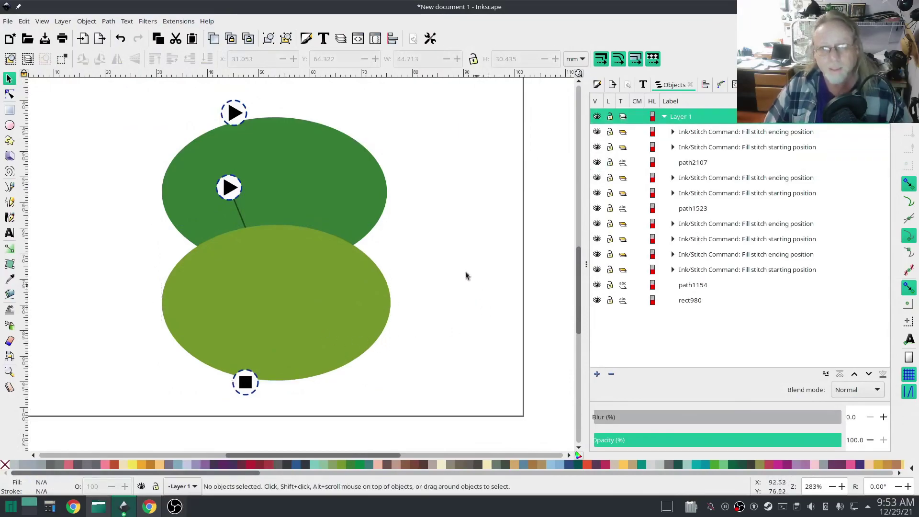
# Save the drawing under the name 'gradient' as gradient.svg
pyautogui.click(6, 21)
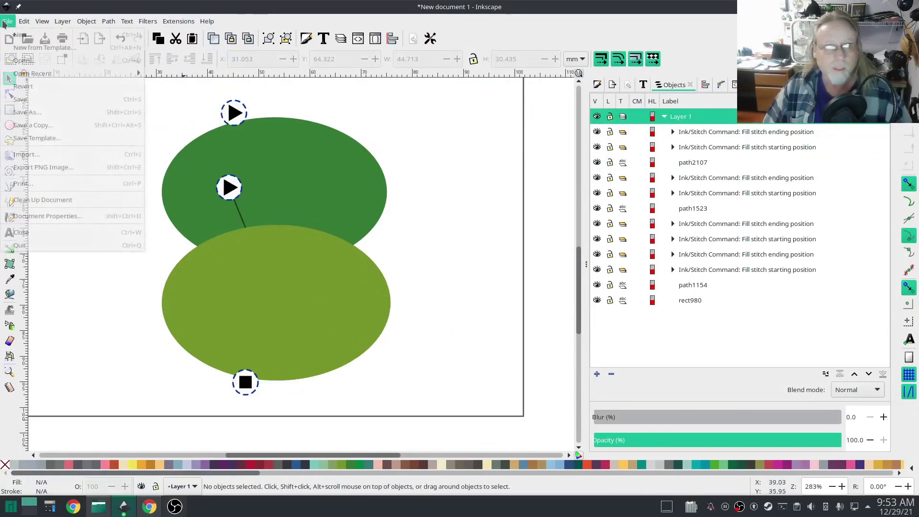
pyautogui.click(26, 112)
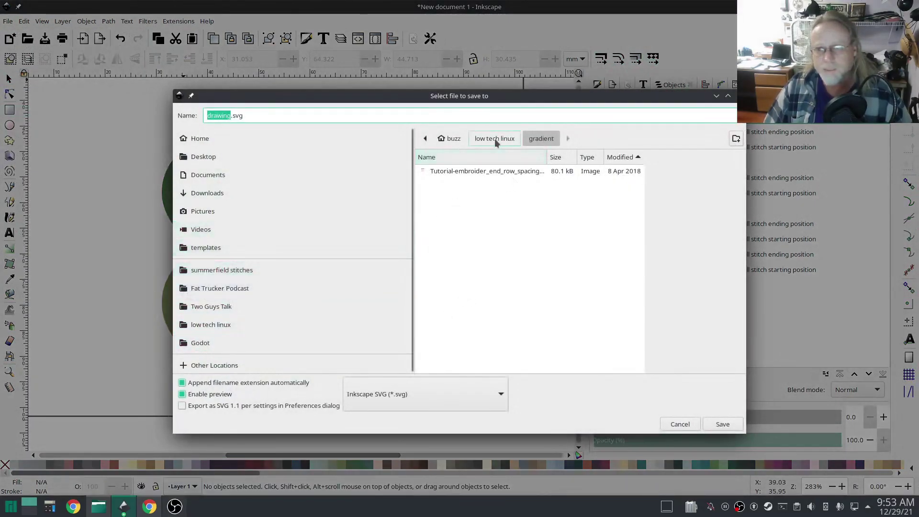
pyautogui.click(221, 116)
pyautogui.doubleClick(221, 116)
pyautogui.write('gradient')
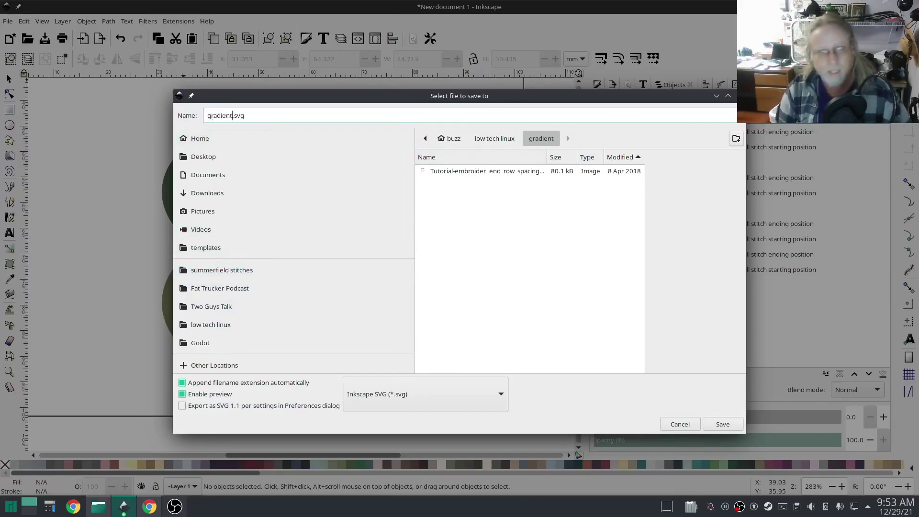
pyautogui.press('Return')
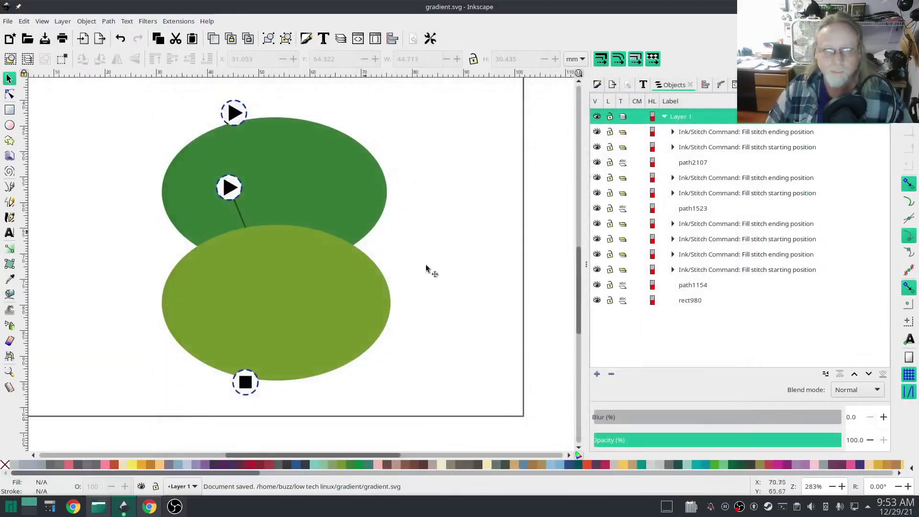
# Save the design again as gradient.dst in Tajima Embroidery Format
pyautogui.click(8, 21)
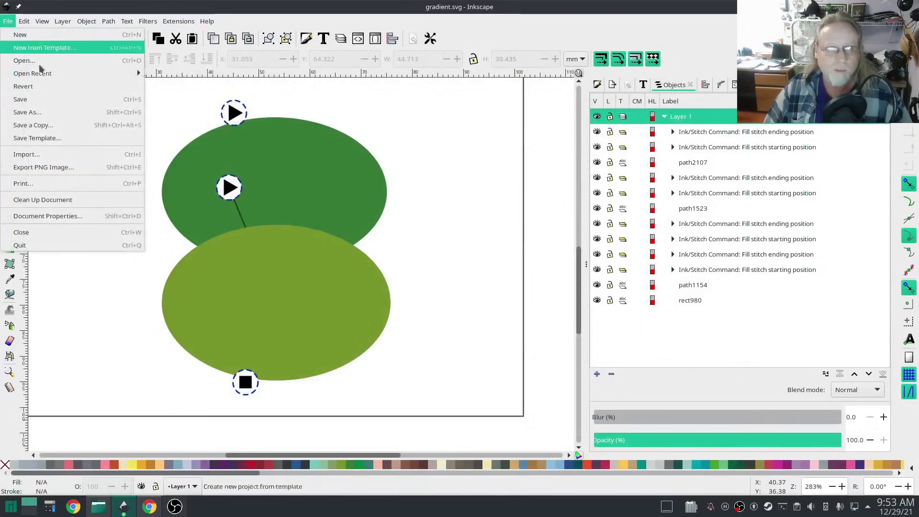
pyautogui.click(56, 112)
pyautogui.click(289, 119)
pyautogui.press('BackSpace')
pyautogui.press('BackSpace')
pyautogui.write('dst')
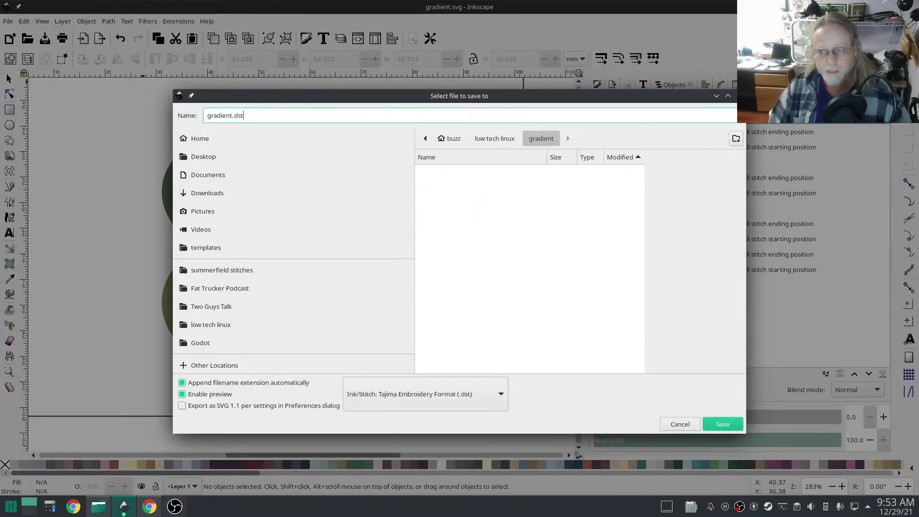
pyautogui.press('Return')
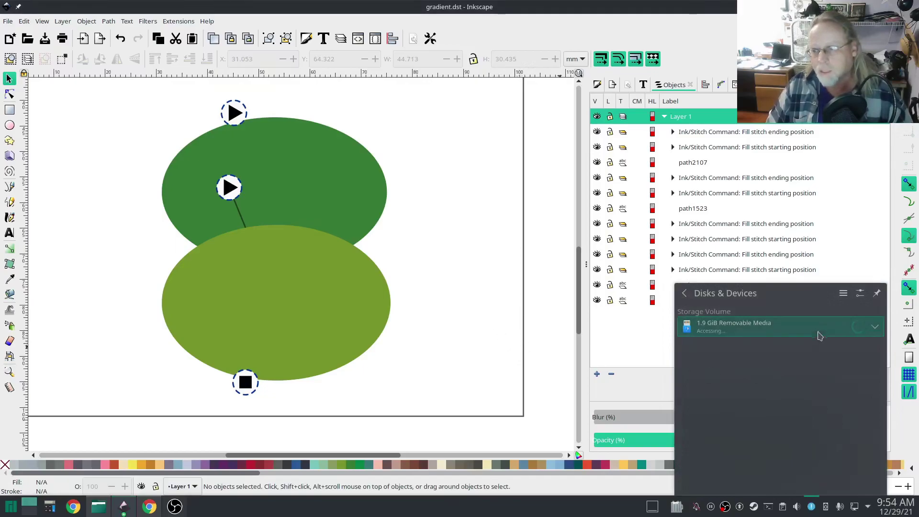
# Mount the USB drive and copy gradient.dst from the gradient folder
pyautogui.click(817, 333)
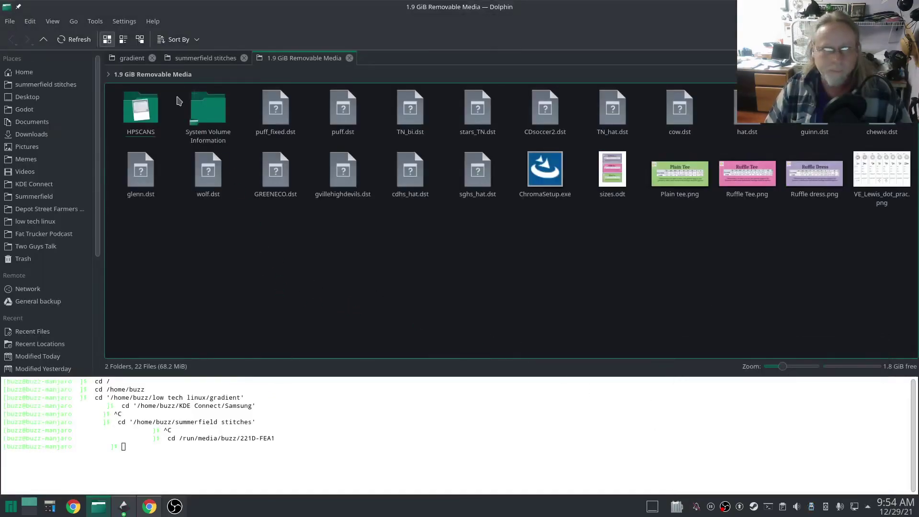
pyautogui.click(132, 58)
pyautogui.rightClick(137, 116)
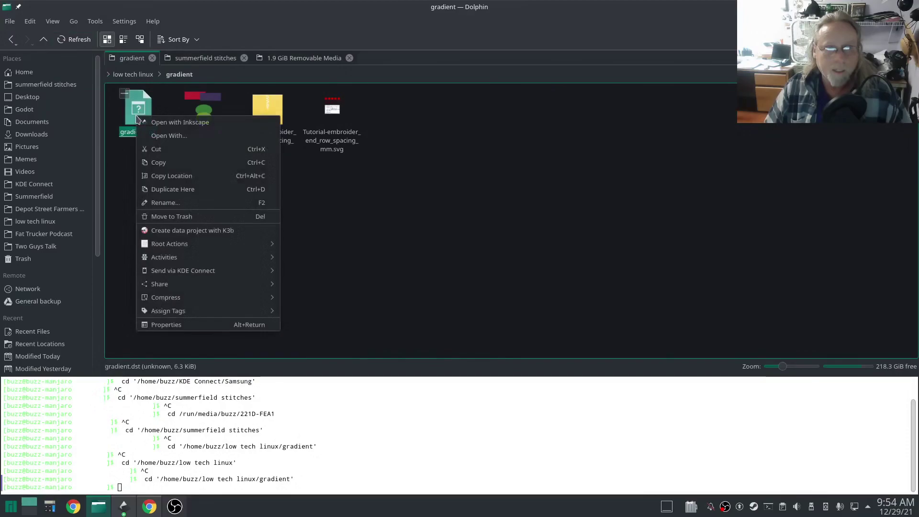
pyautogui.click(158, 165)
# Paste gradient.dst onto the 1.9 GiB removable drive
pyautogui.scroll(-4, 62, 288)
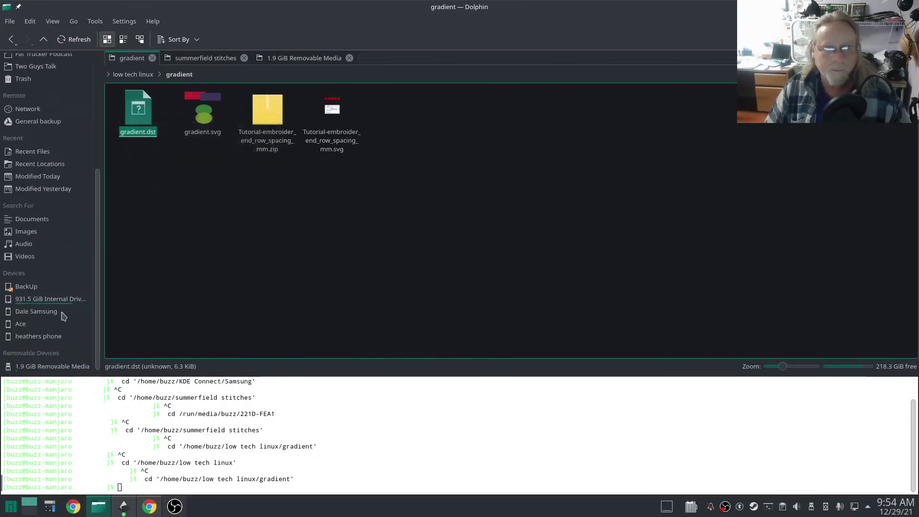
pyautogui.click(53, 366)
pyautogui.rightClick(188, 252)
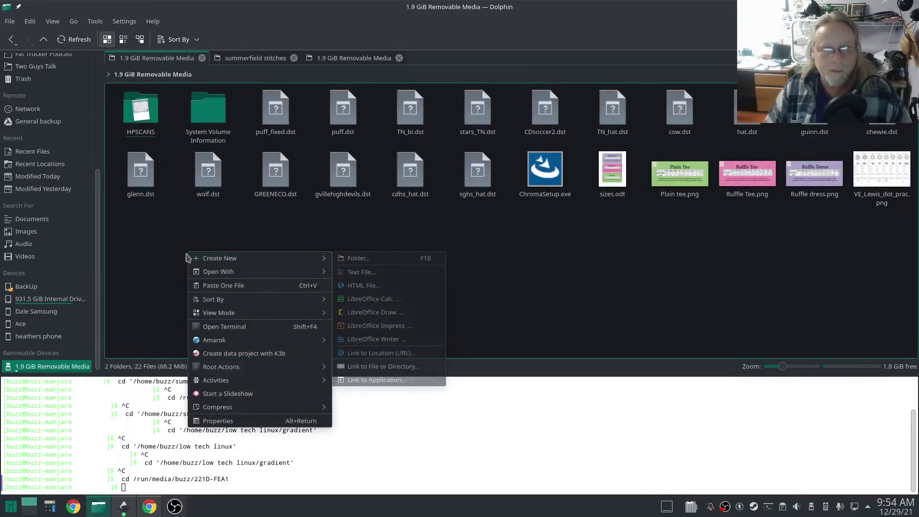
pyautogui.click(216, 287)
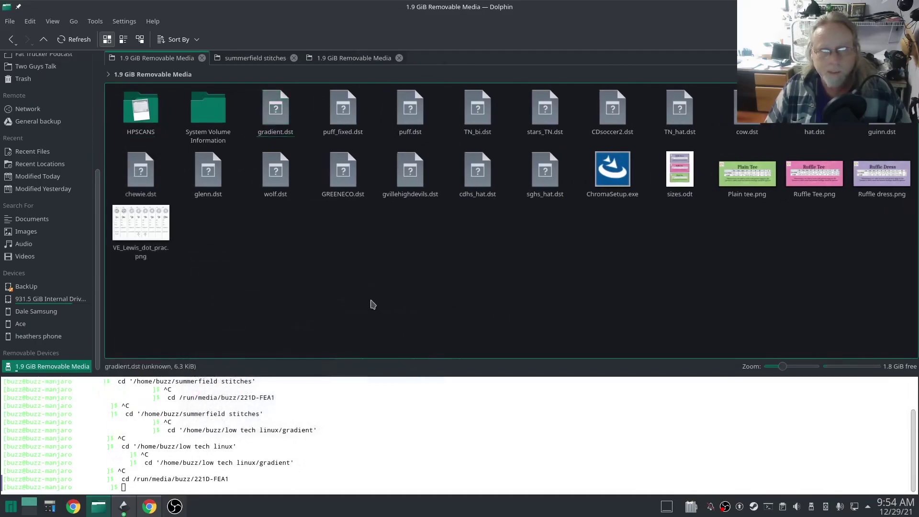